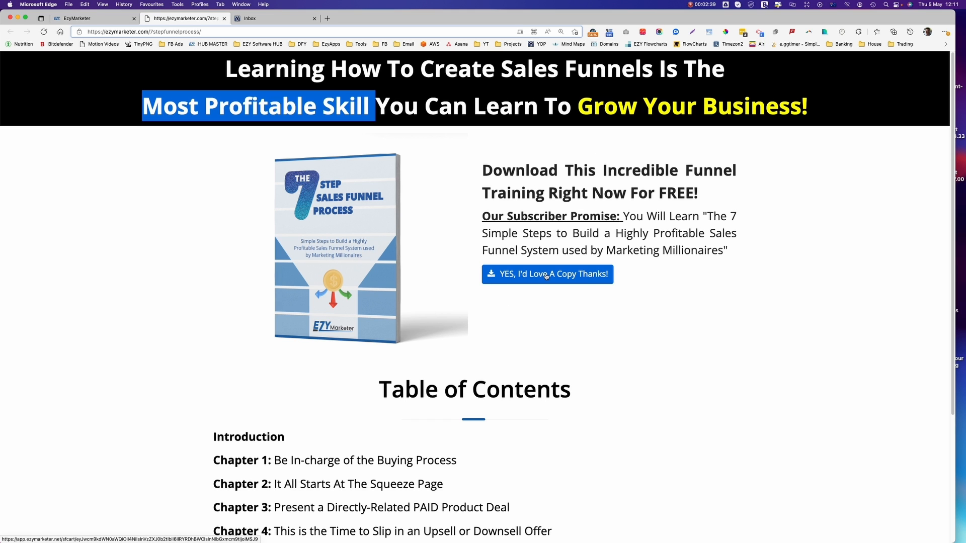
Scroll through the 7 Step Sales Funnel Process opt-in page to review its free download offer and contents.
scroll(554, 401, "down", 3)
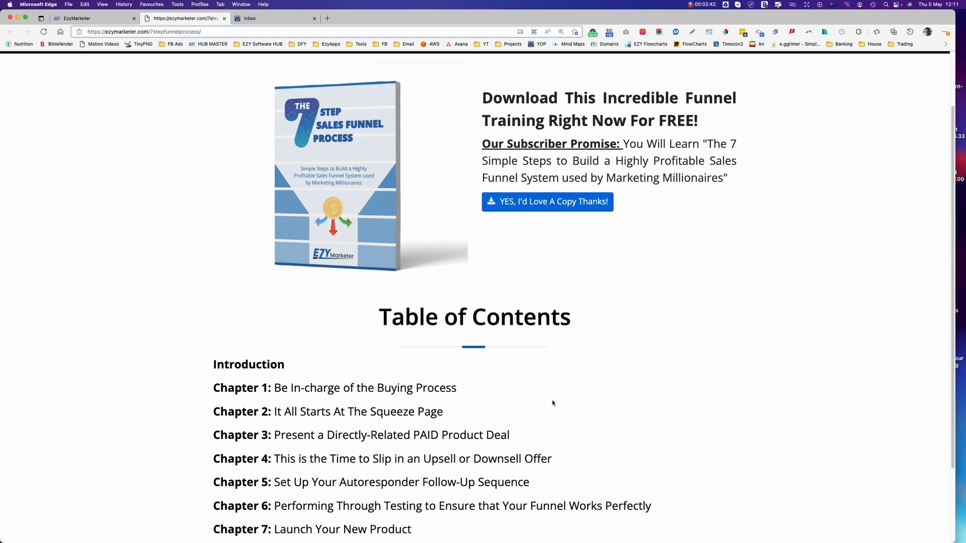
scroll(553, 403, "down", 4)
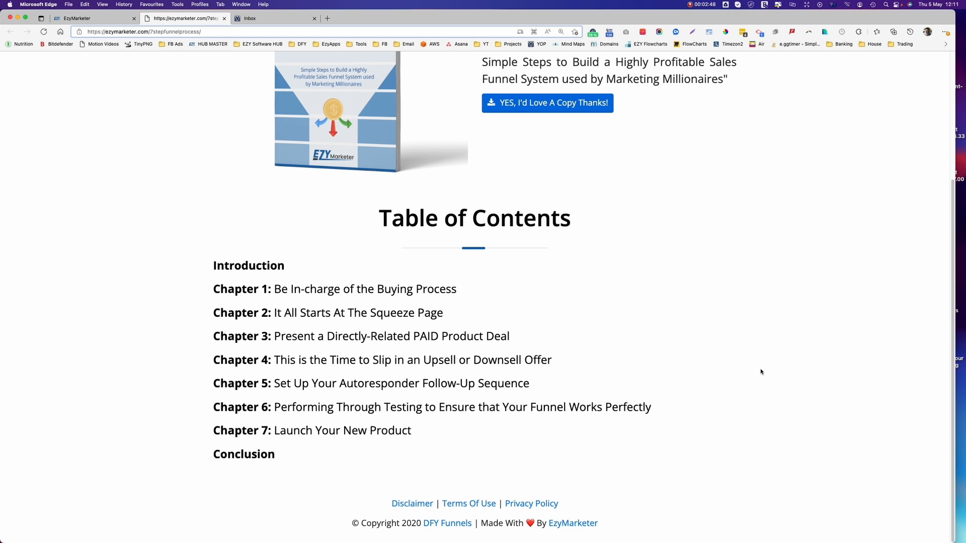
scroll(761, 372, "up", 1)
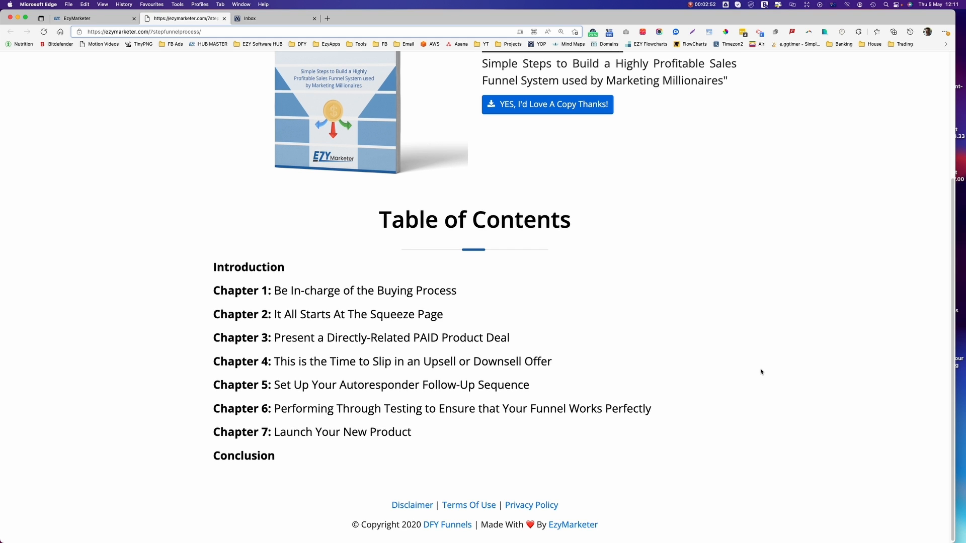
scroll(761, 372, "up", 5)
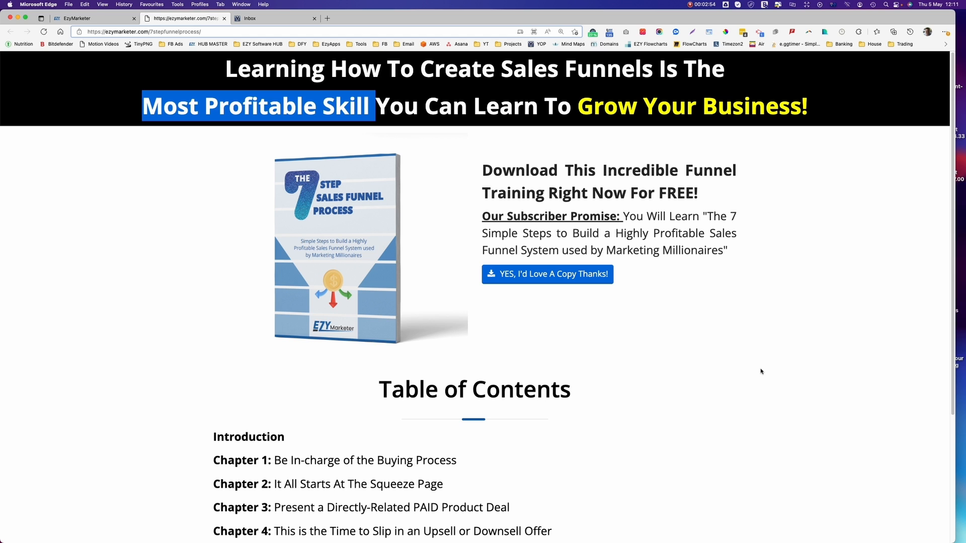
Go to EzyMarketer > WebBuilder > Websites and highlight the '7 Step Sales Funnel Process' entry.
left_click(86, 18)
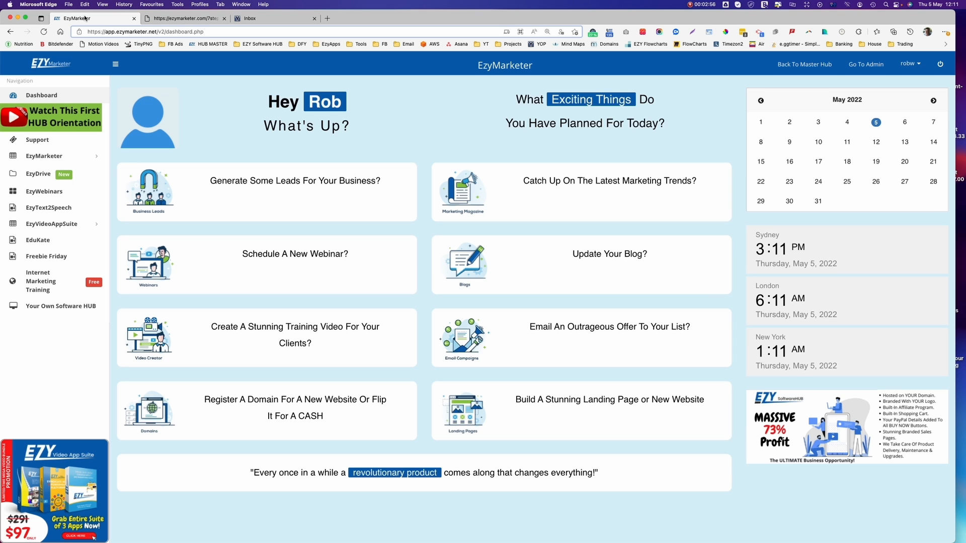
left_click(46, 156)
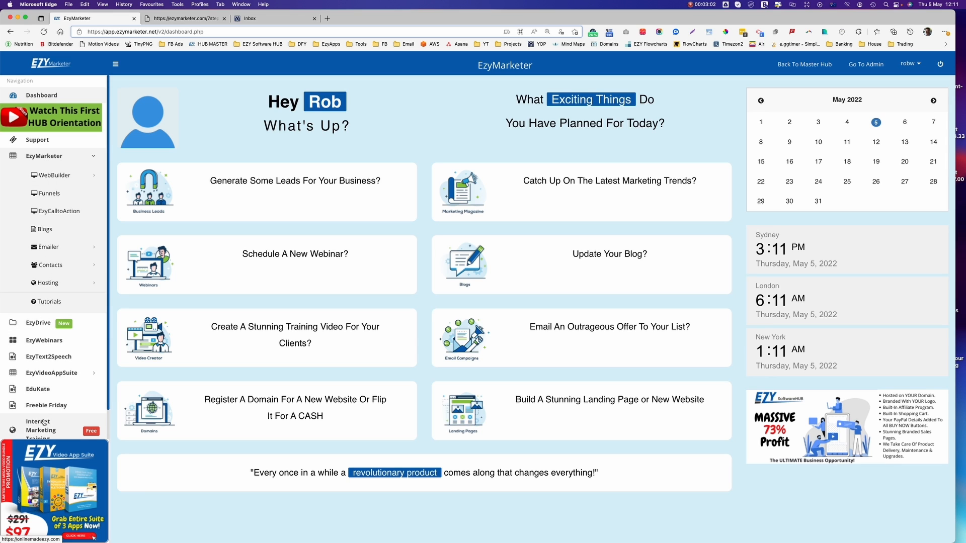
left_click(58, 176)
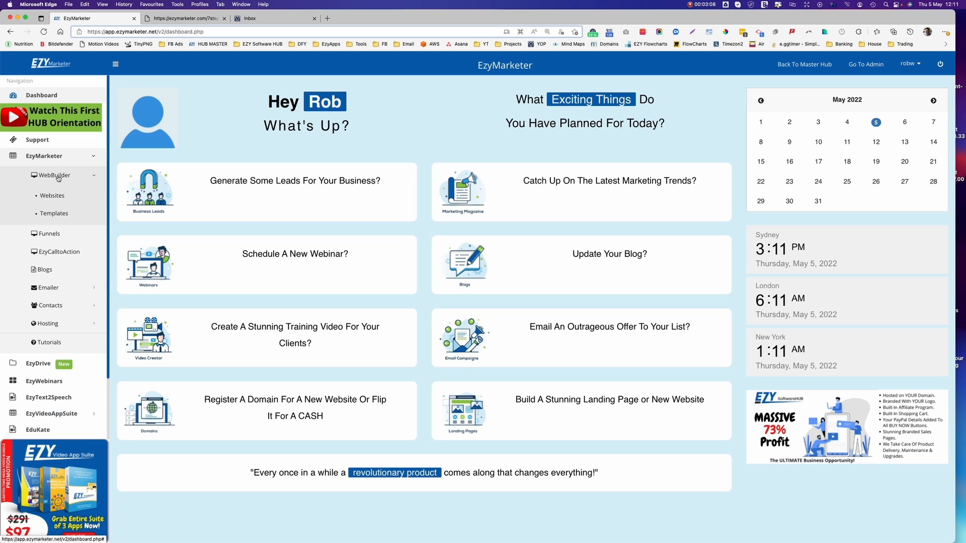
left_click(53, 197)
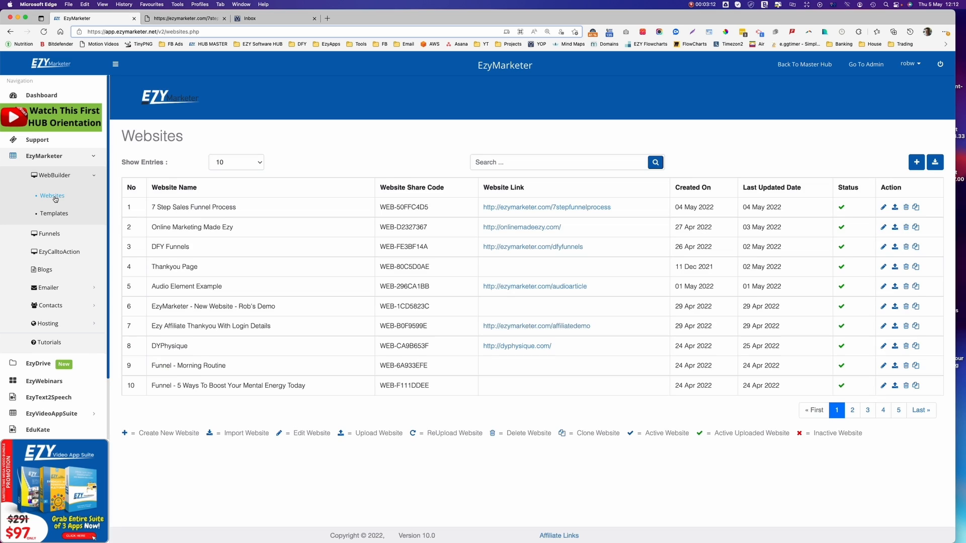
left_click_drag(252, 210, 141, 210)
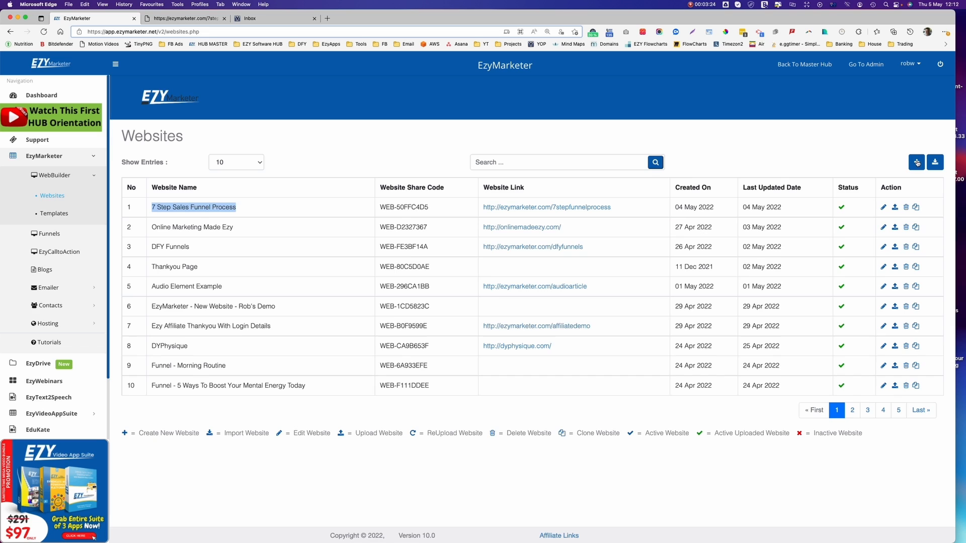
Create a new WebBuilder website named '7 Step Demo' and open its Home page.
left_click(916, 162)
left_click(540, 132)
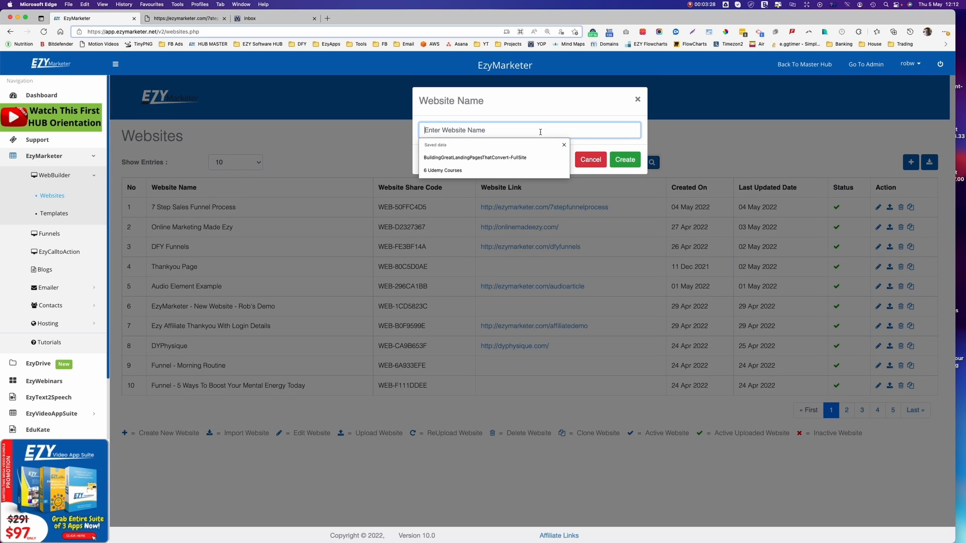
type("7 Ste")
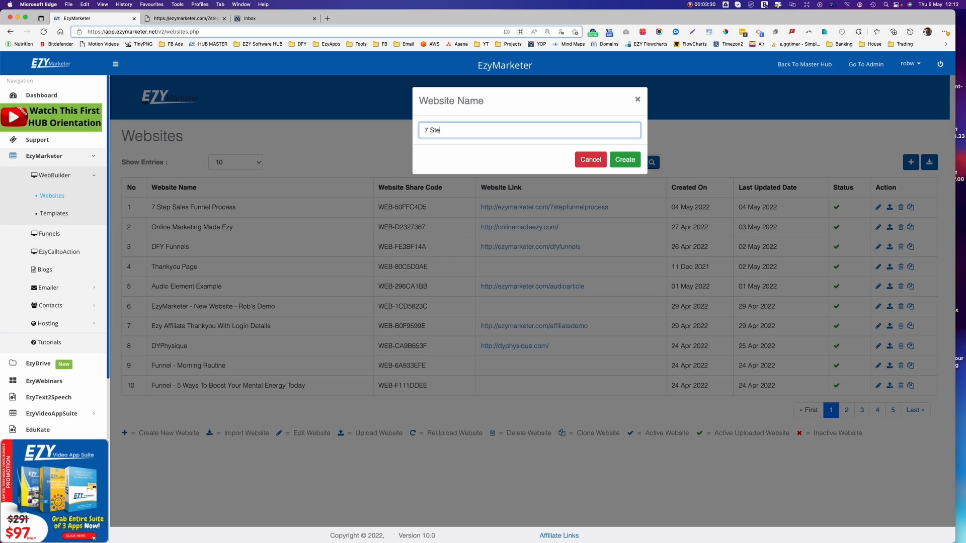
type("p Demo")
left_click(627, 160)
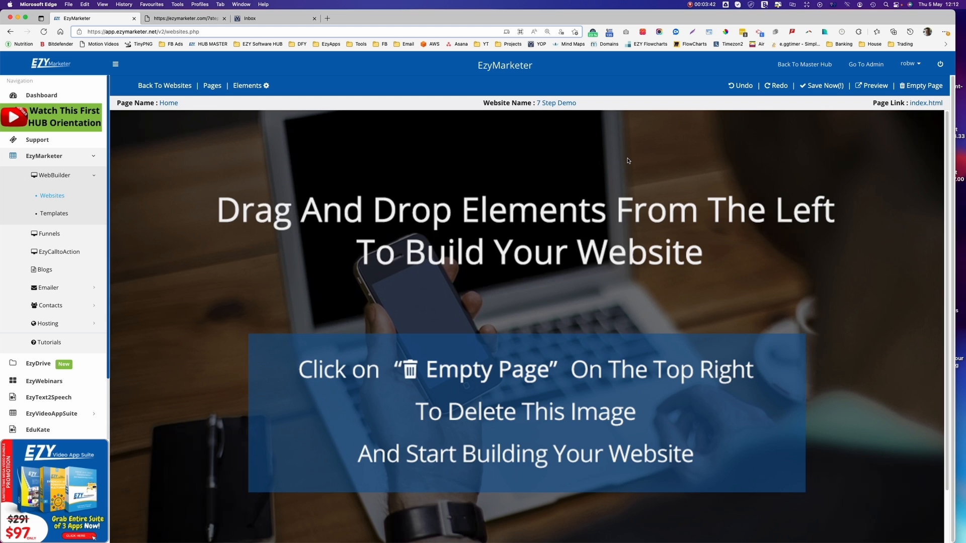
Empty the home page, add the black upgrade-bonus top header, then select the sales page's 'Grow Your Business!' heading.
left_click(916, 87)
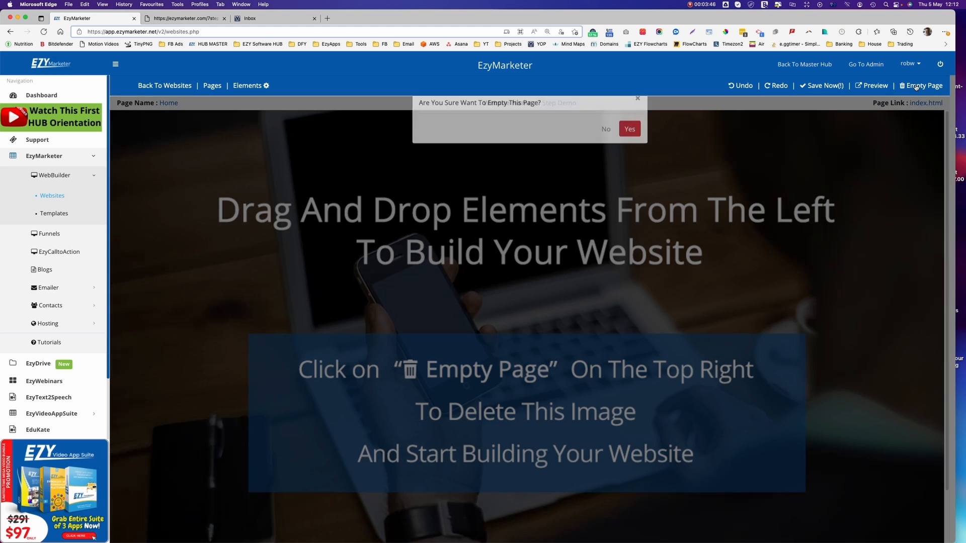
left_click(628, 141)
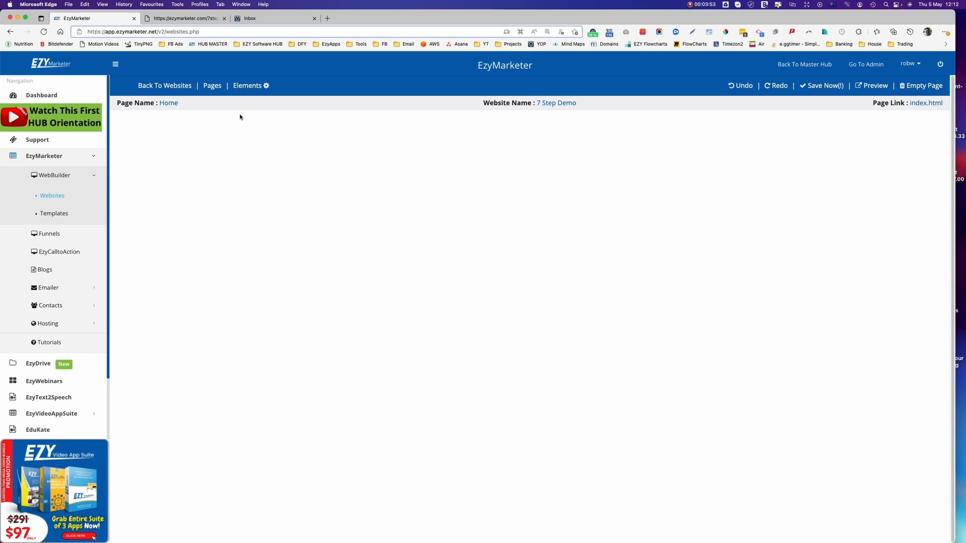
left_click(246, 86)
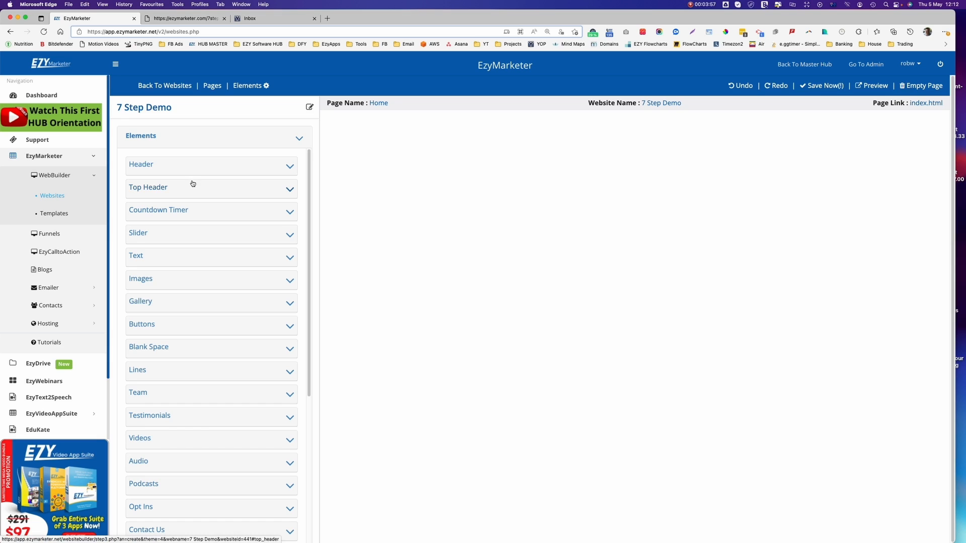
left_click(159, 191)
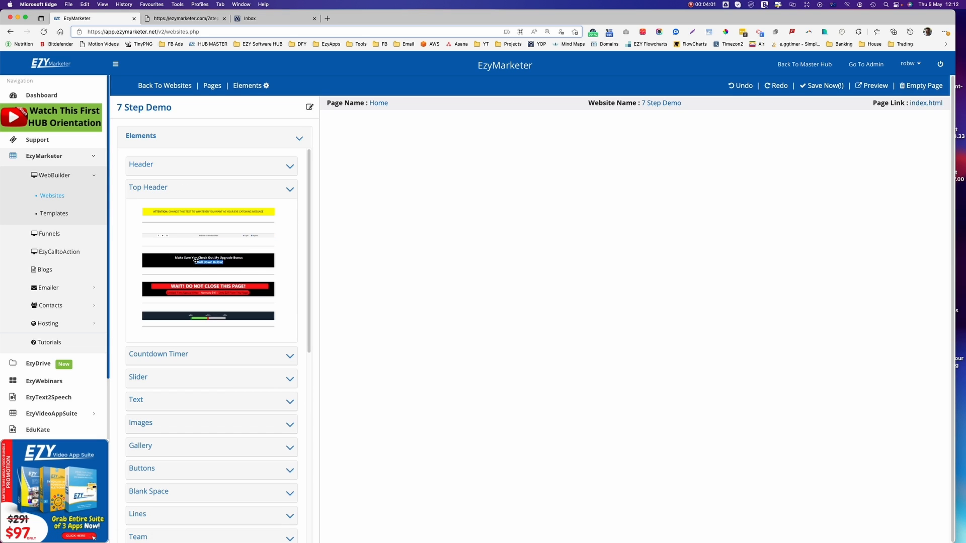
left_click_drag(201, 261, 511, 246)
left_click_drag(636, 238, 635, 237)
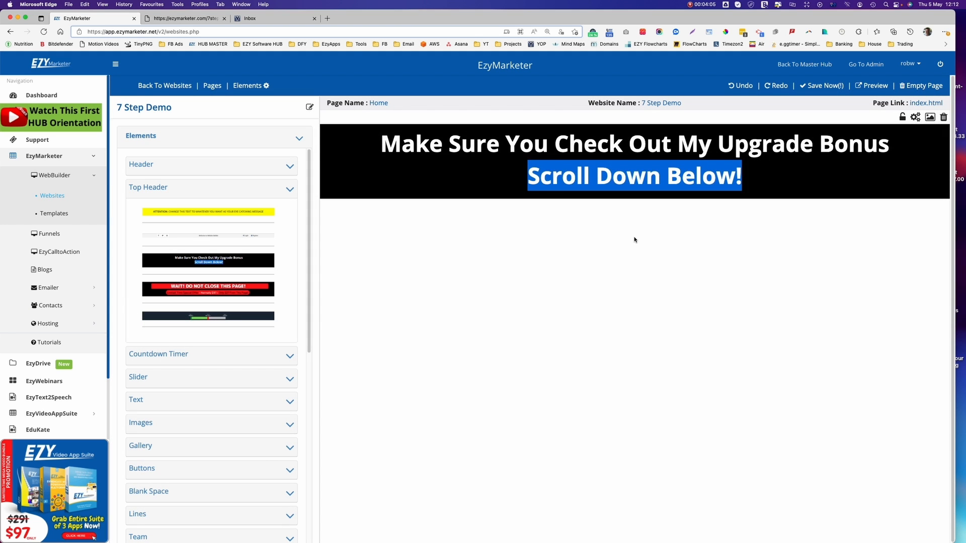
left_click(180, 17)
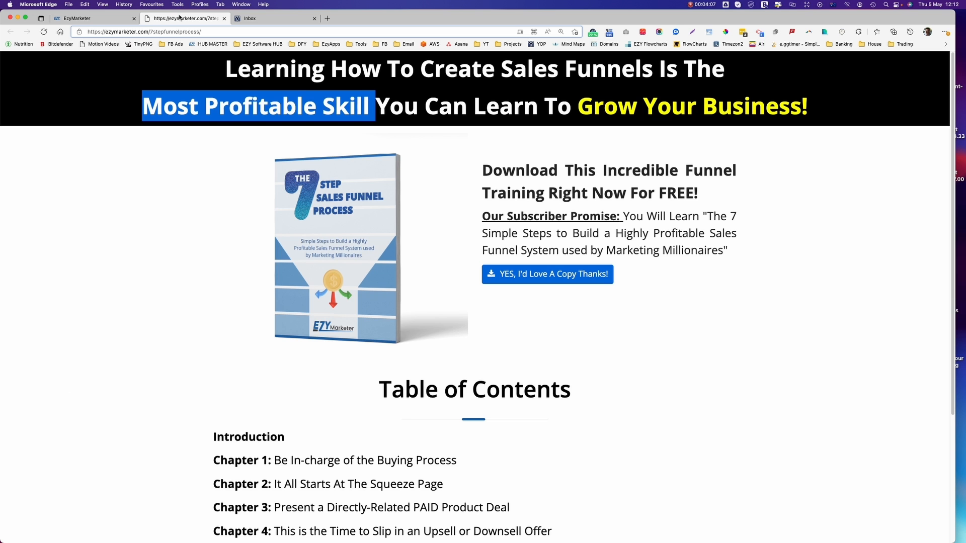
left_click_drag(825, 112, 224, 69)
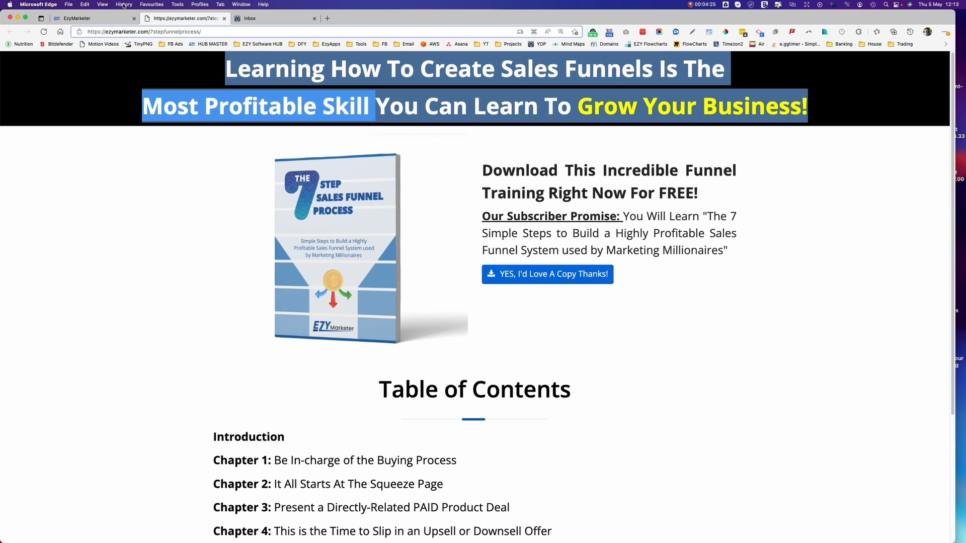
Paste the sales page's first heading line over the header's first line, removing the blank line.
left_click(85, 19)
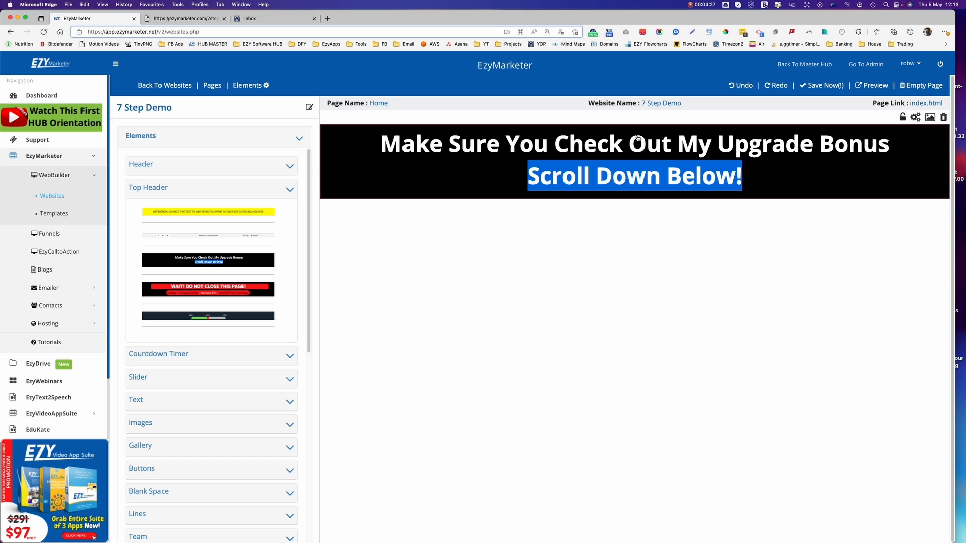
left_click(194, 20)
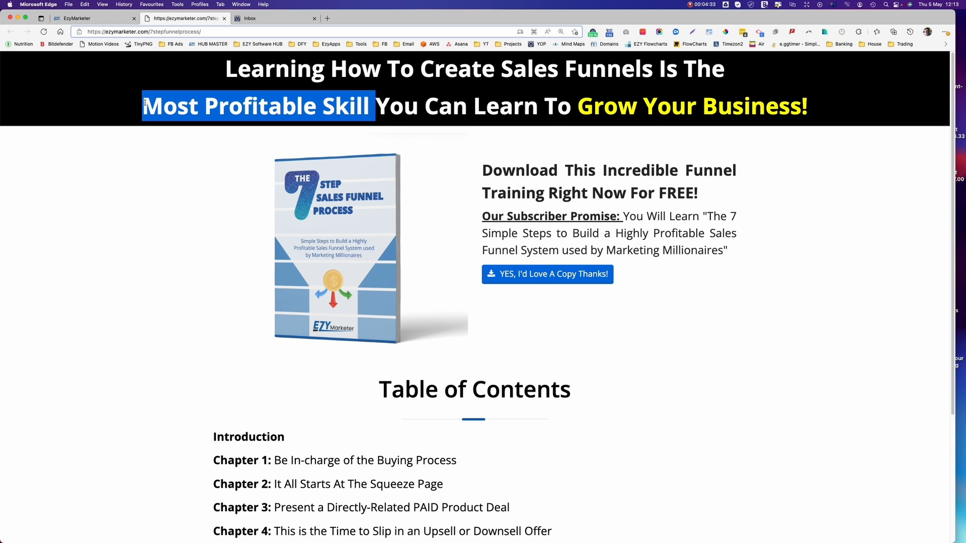
left_click_drag(145, 103, 369, 112)
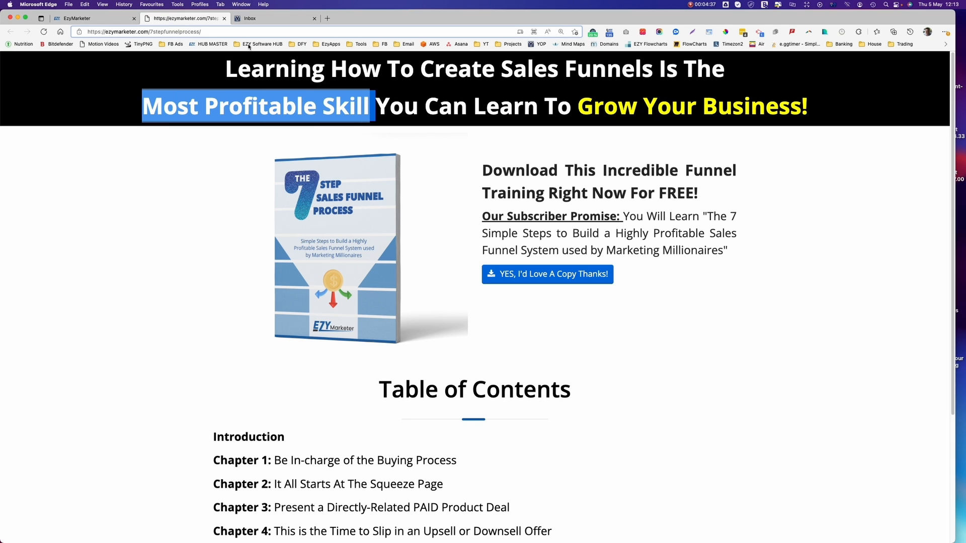
left_click_drag(228, 70, 718, 88)
key("super+c")
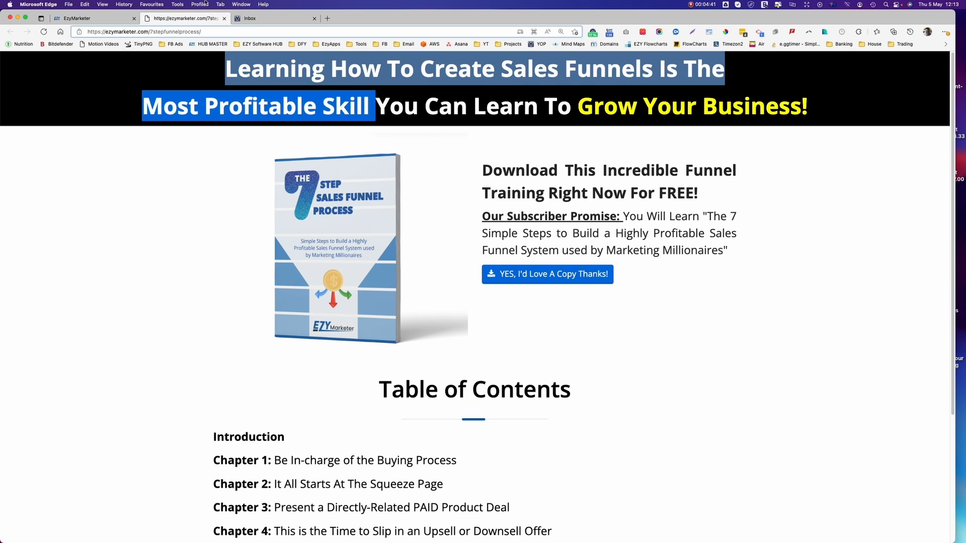
left_click(118, 19)
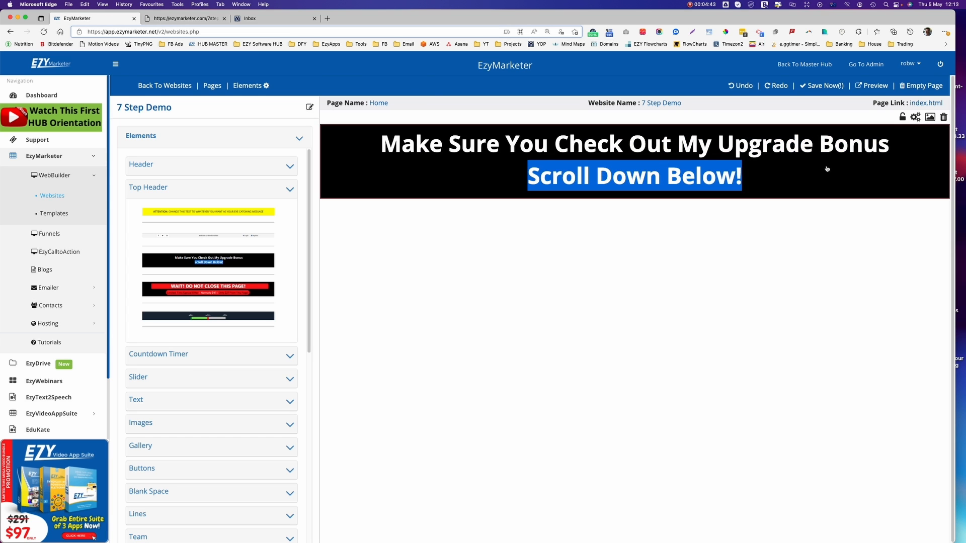
left_click_drag(827, 168, 296, 122)
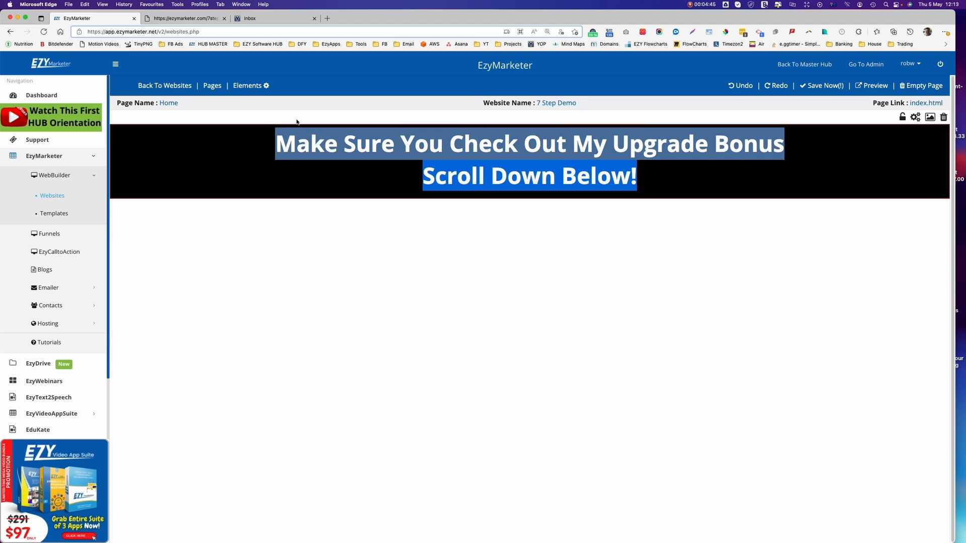
key("super+v")
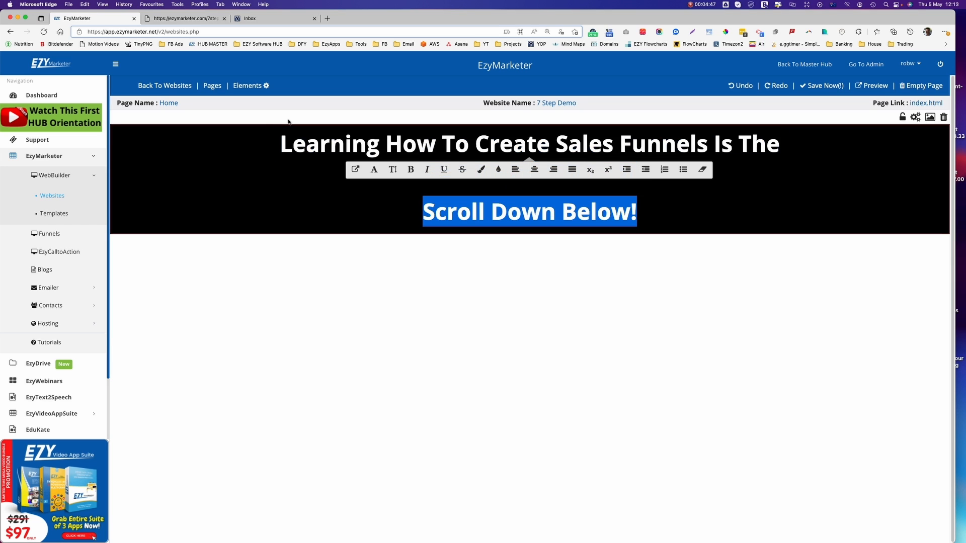
key("BackSpace")
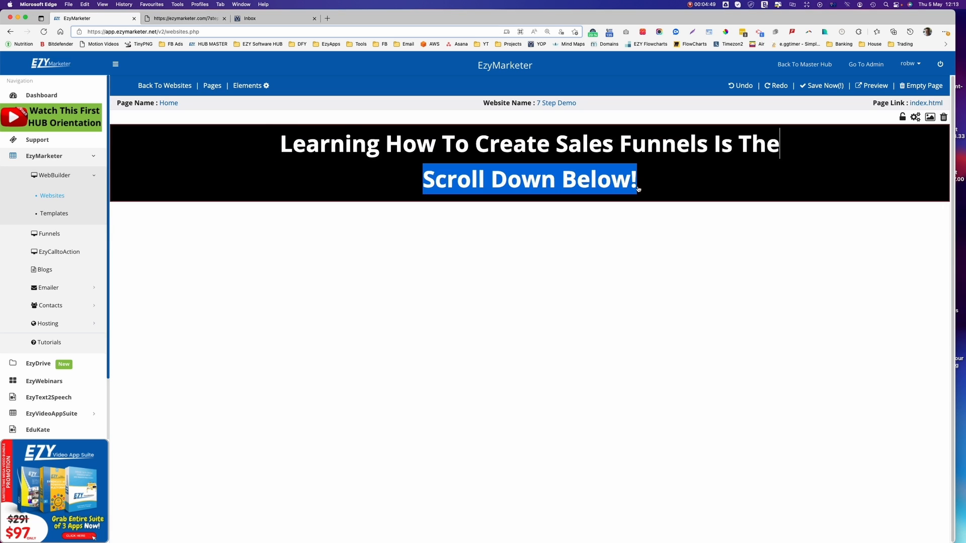
Copy the 'Most Profitable Skill' phrase from the original sales page.
left_click(176, 19)
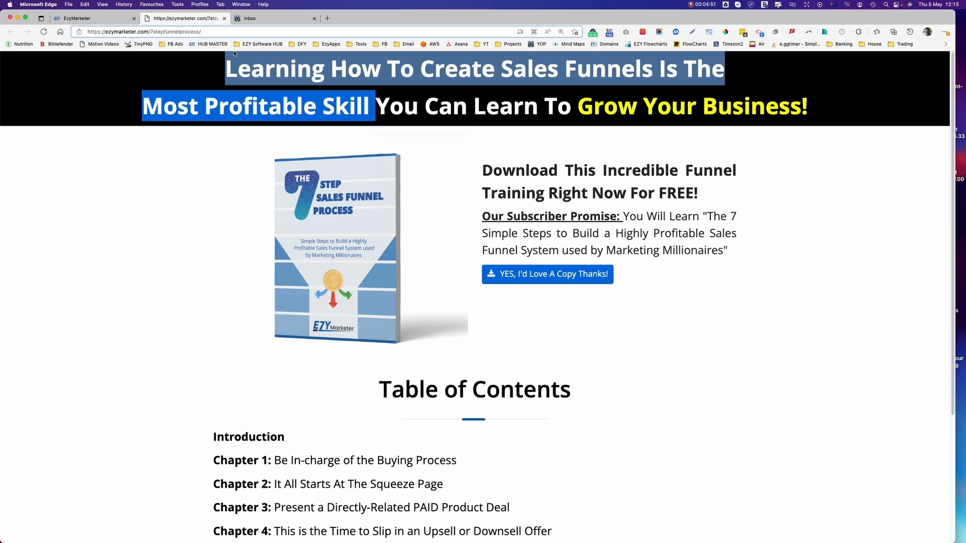
left_click_drag(370, 106, 147, 101)
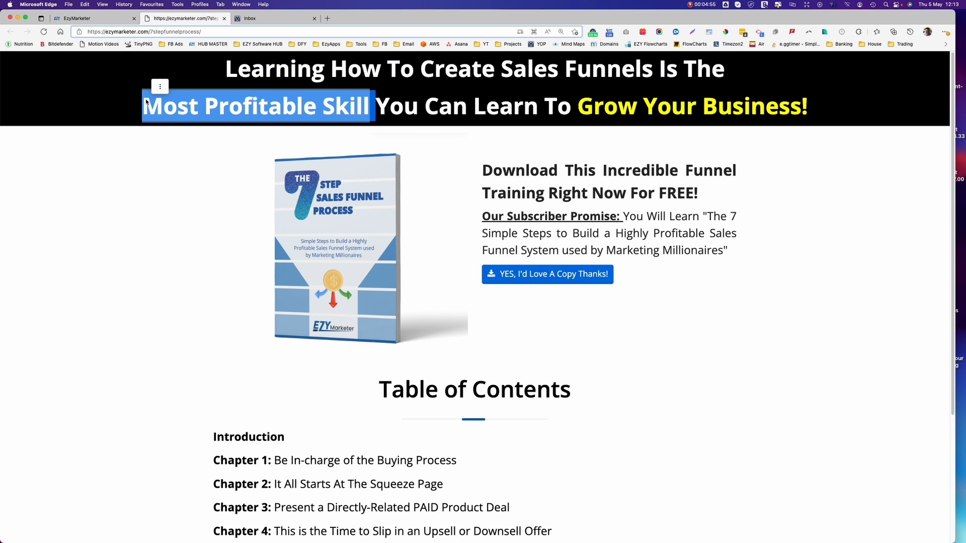
key("super+c")
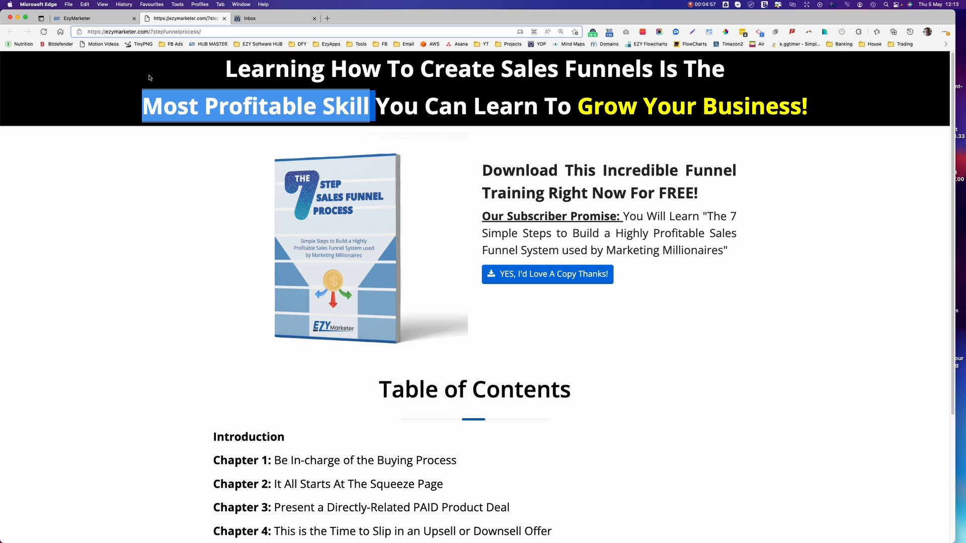
left_click(107, 21)
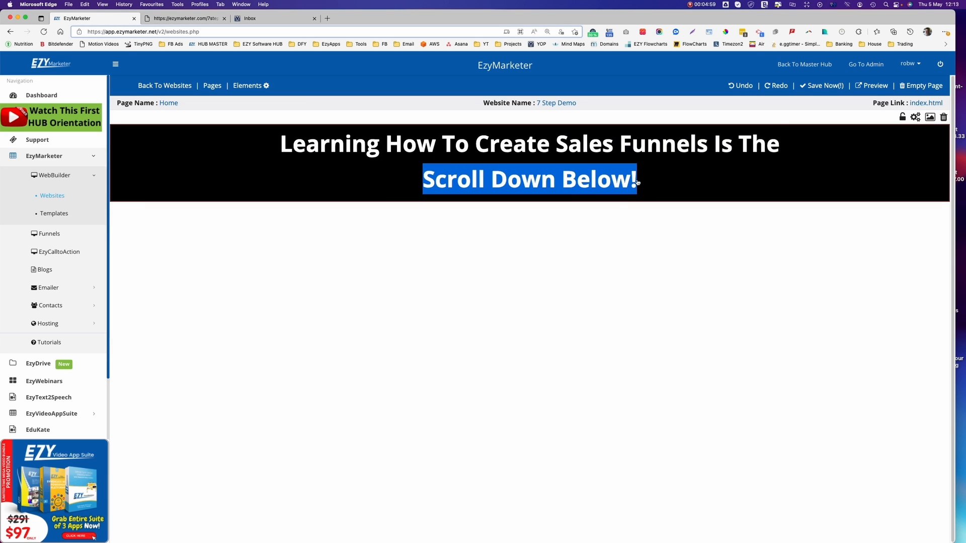
Replace 'Scroll Down Below!' with 'Most Profitable Skill You Can Learn To Grow Your Business!'.
left_click_drag(637, 182, 424, 175)
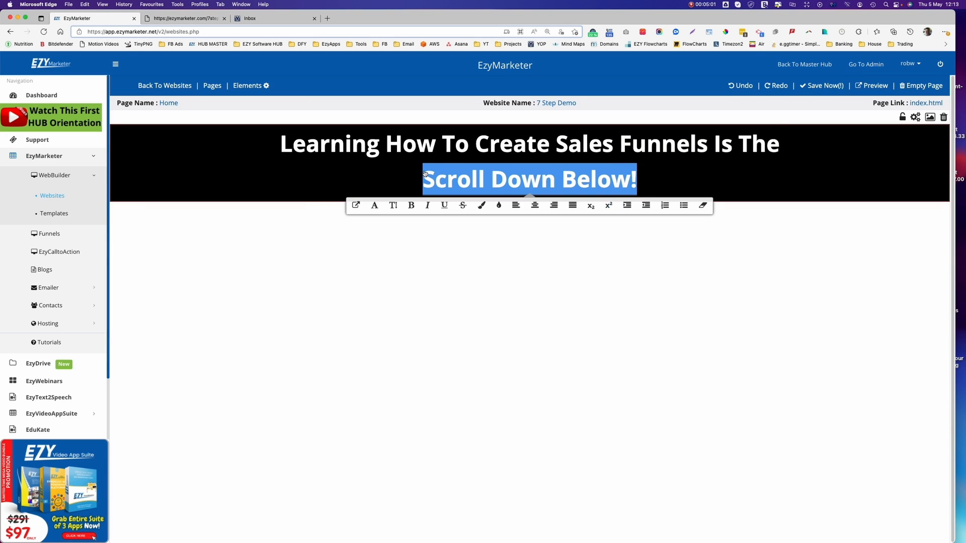
key("super+v")
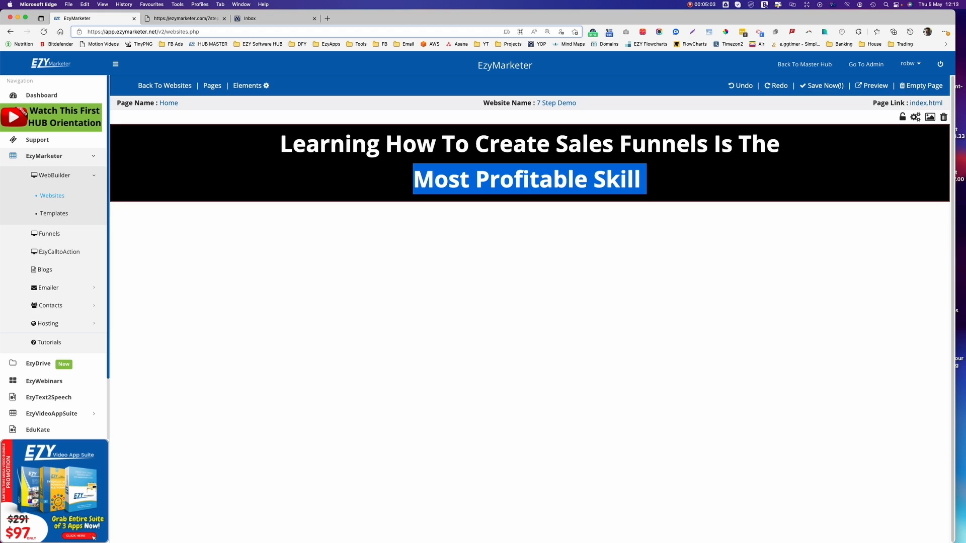
left_click(171, 21)
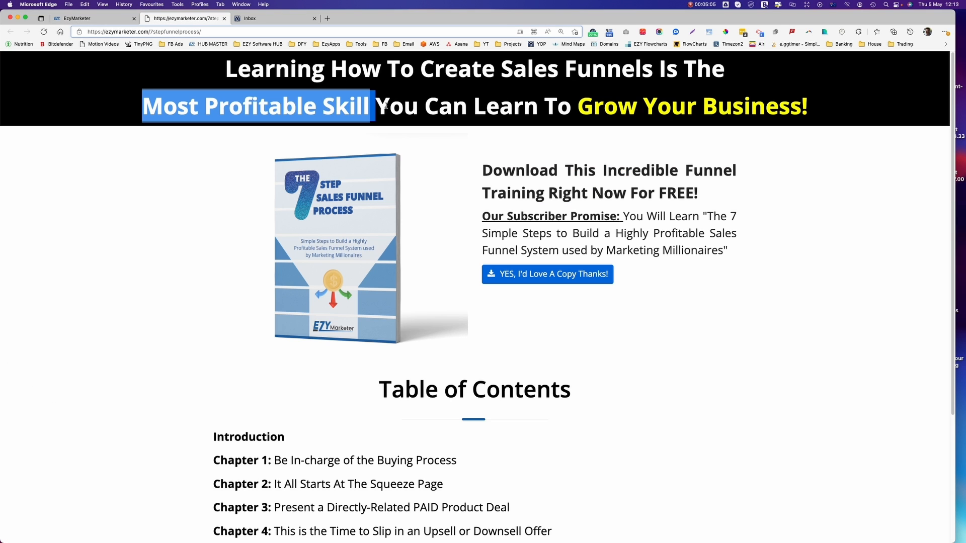
left_click_drag(376, 101, 799, 125)
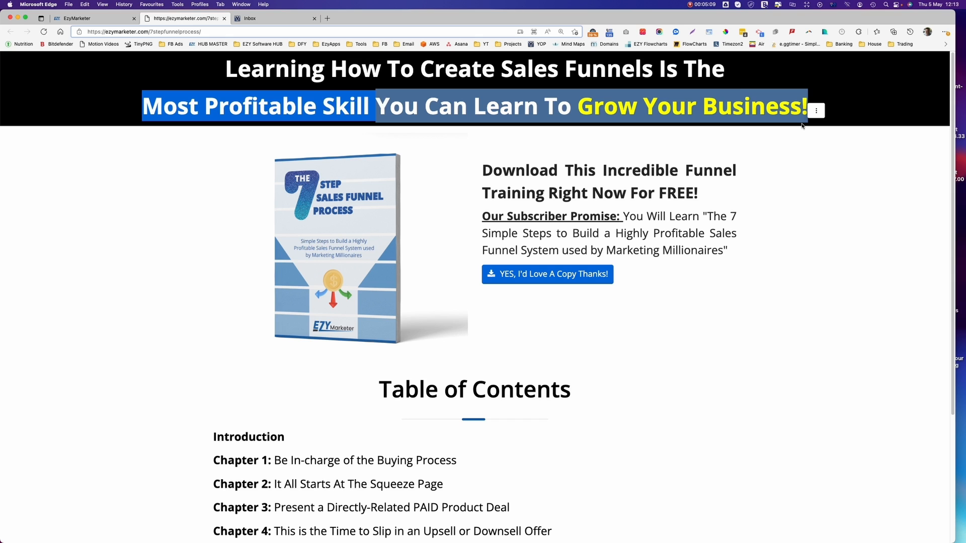
left_click(77, 18)
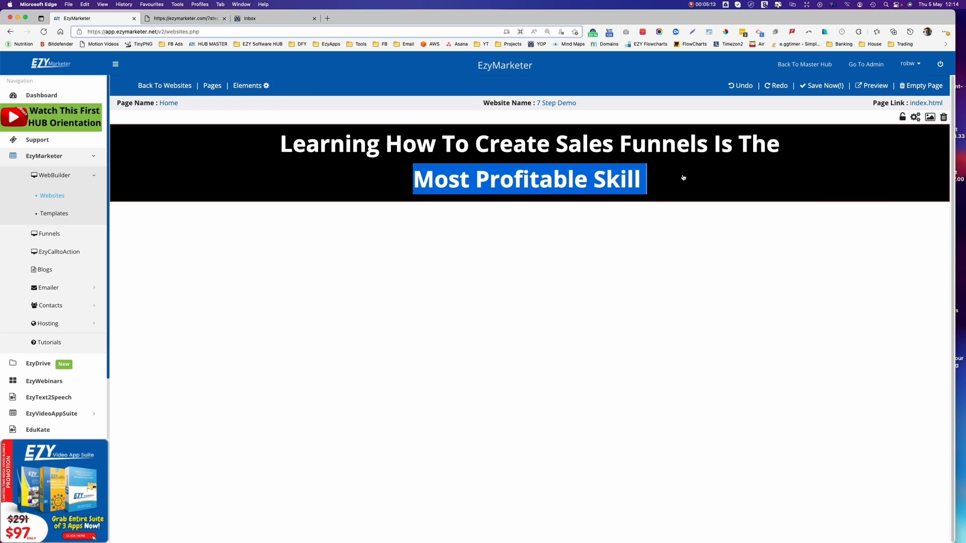
key("super+v")
Colour 'Grow Your Business!' yellow in the headline.
left_click_drag(870, 177, 433, 172)
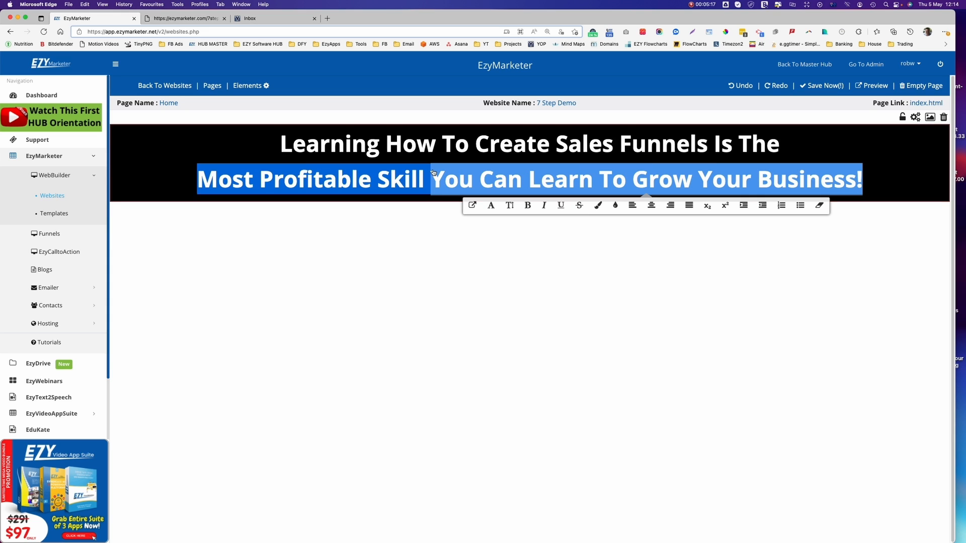
left_click(616, 206)
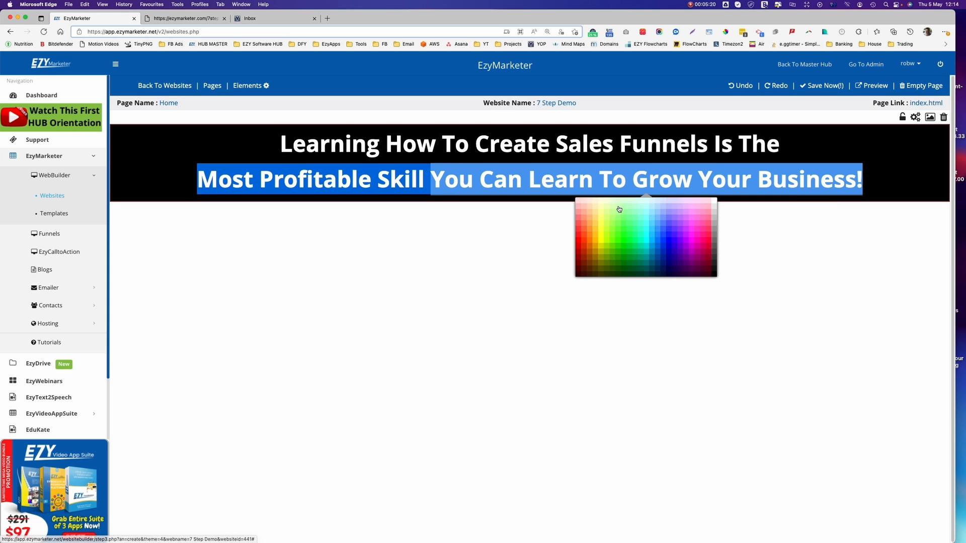
left_click(713, 276)
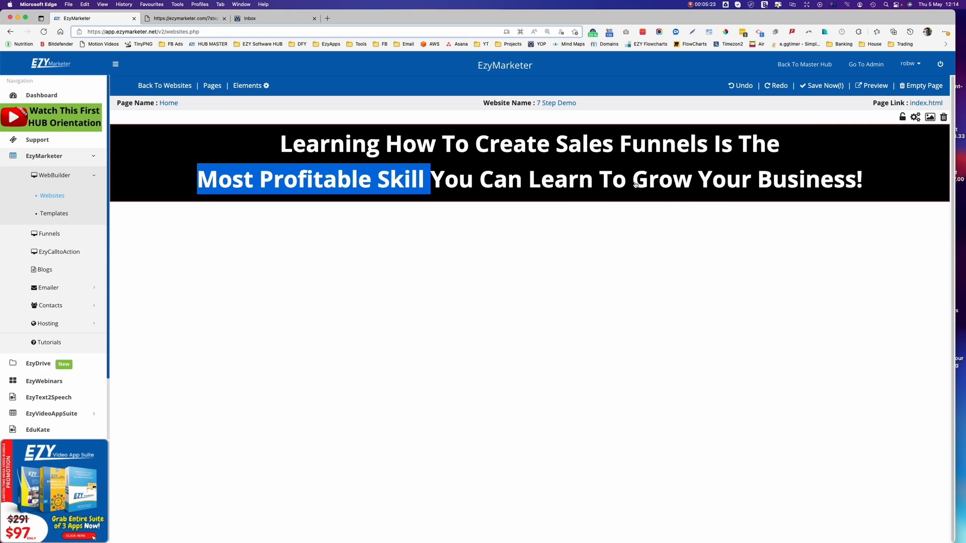
left_click_drag(635, 184, 884, 188)
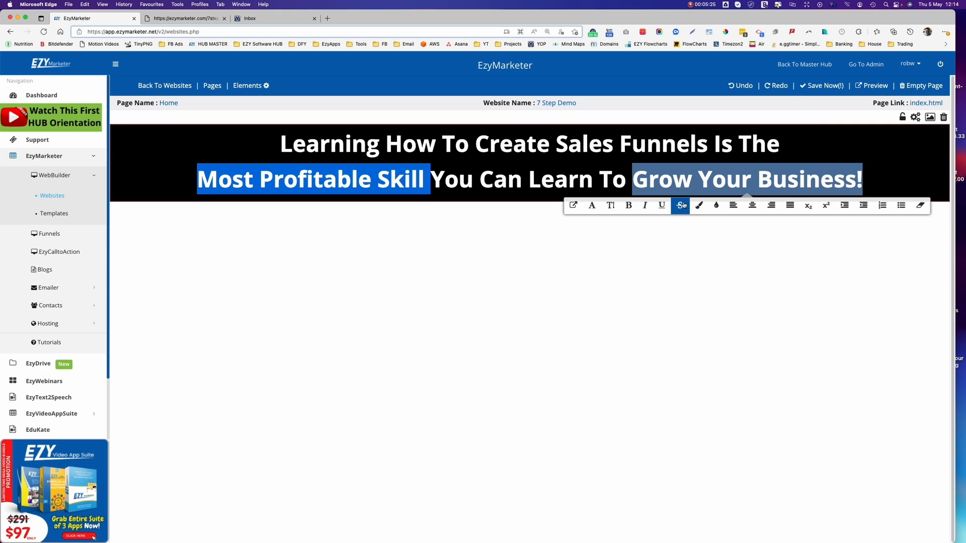
left_click(699, 205)
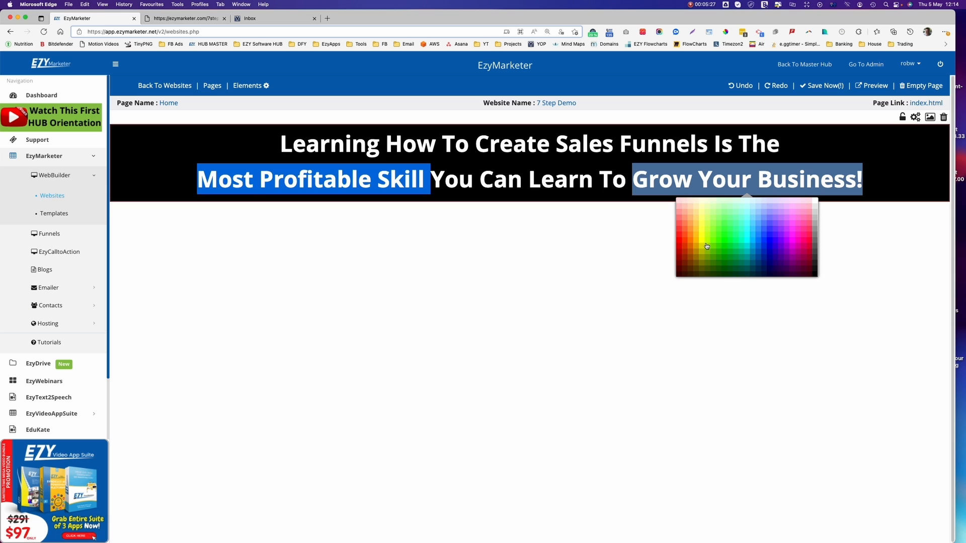
left_click(702, 245)
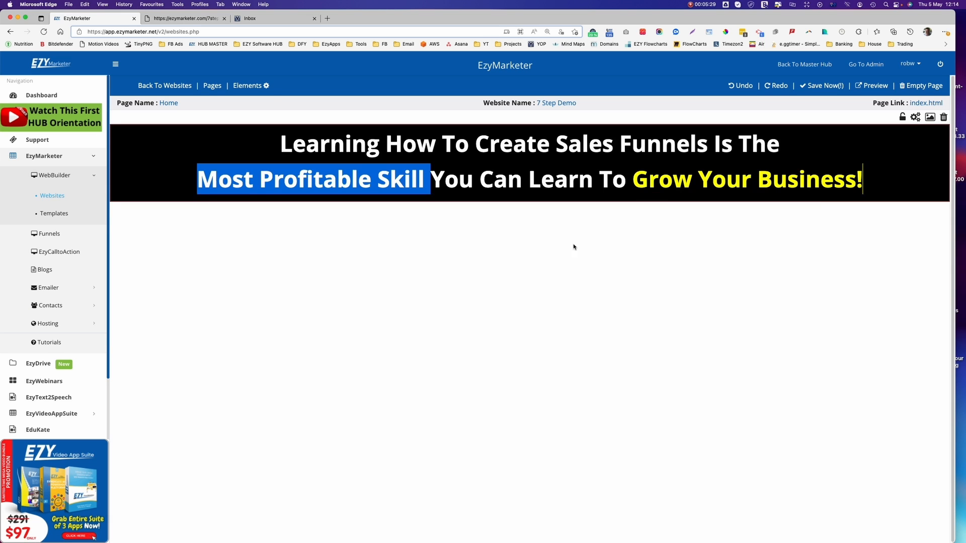
left_click(181, 20)
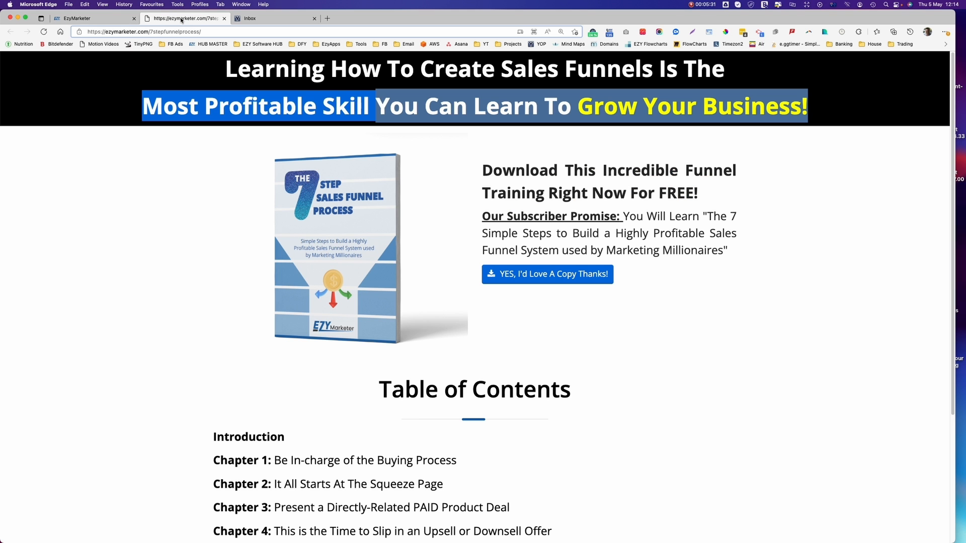
Add a Product Overview image-and-text section from Elements > Images below the headline.
left_click(139, 63)
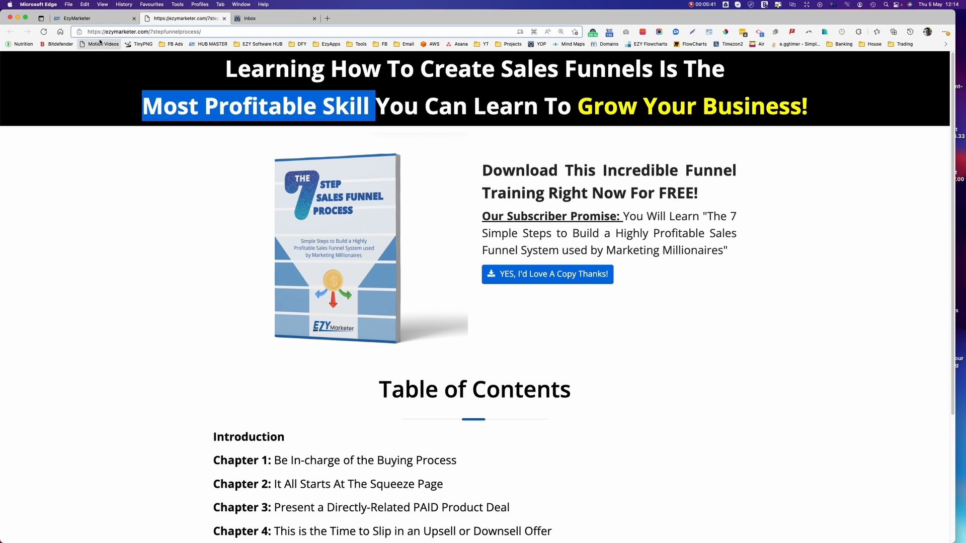
left_click(101, 19)
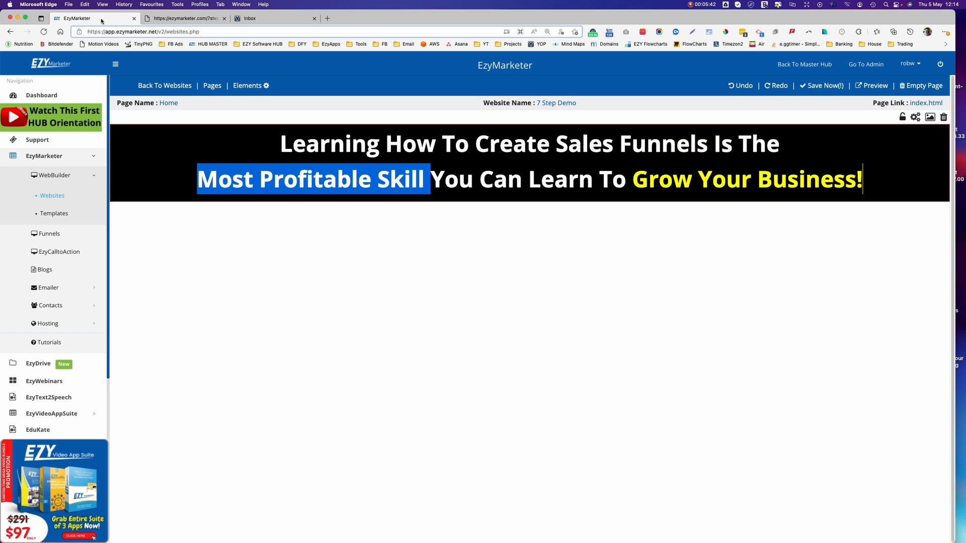
left_click(243, 86)
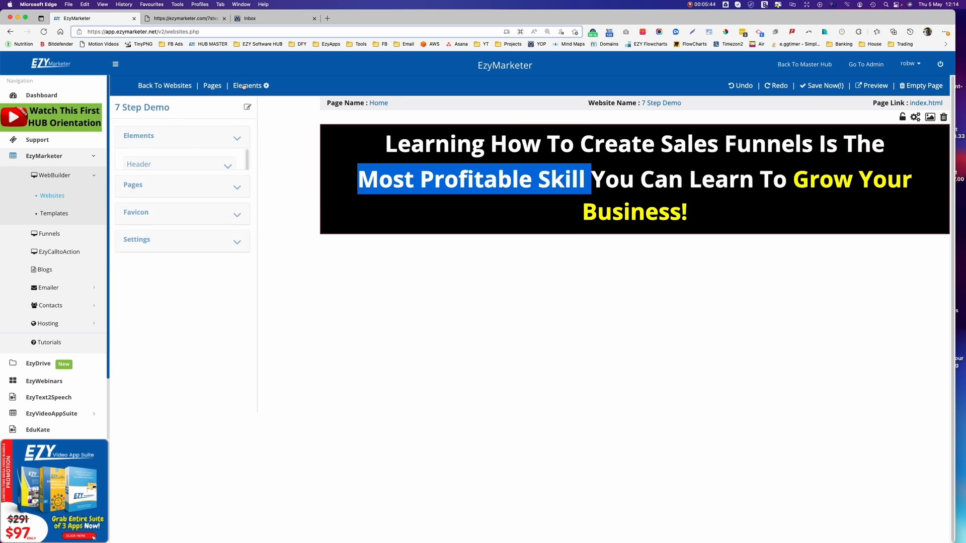
left_click(186, 142)
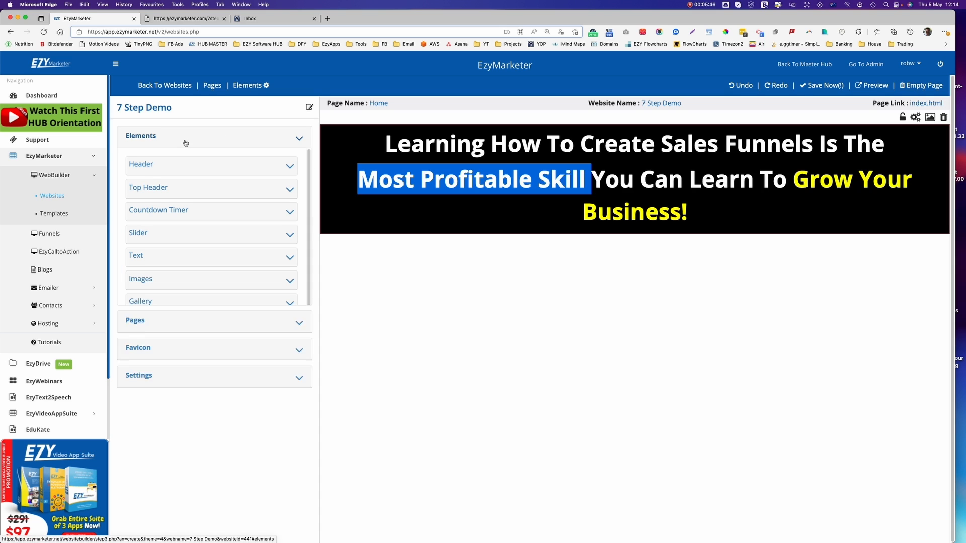
left_click(157, 280)
scroll(196, 327, "down", 10)
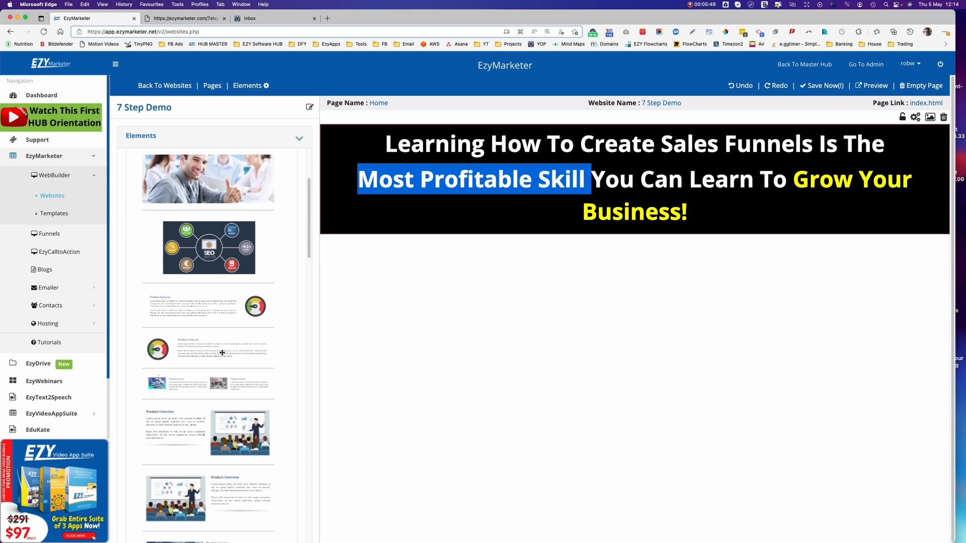
scroll(222, 352, "down", 8)
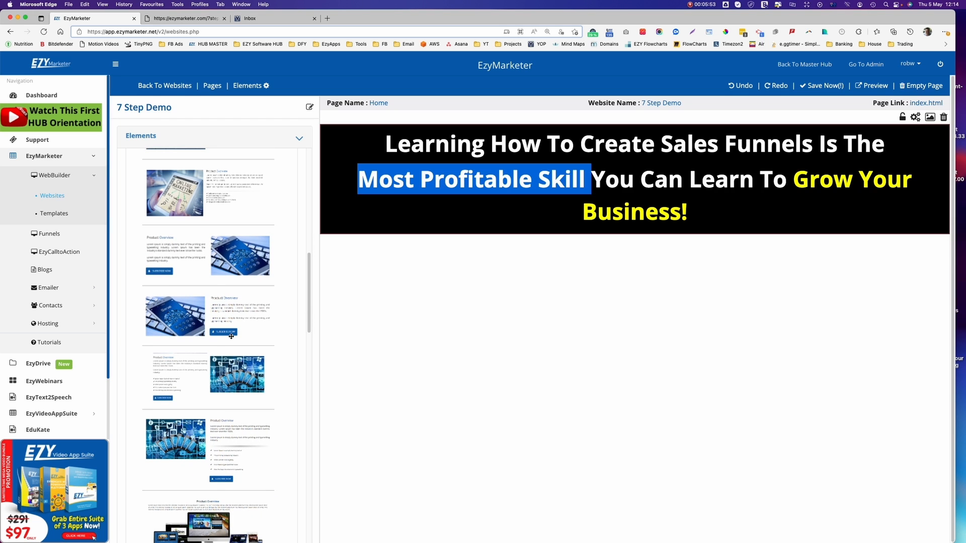
left_click_drag(187, 321, 514, 342)
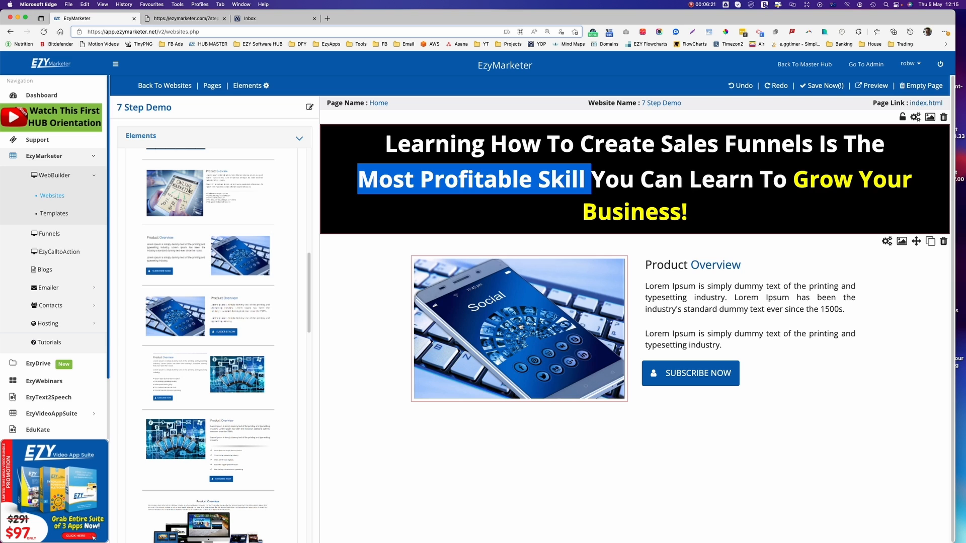
Replace the Product Overview picture with 'Ebook Cover EzyMarketer Mockup.png' and apply the change.
left_click(520, 326)
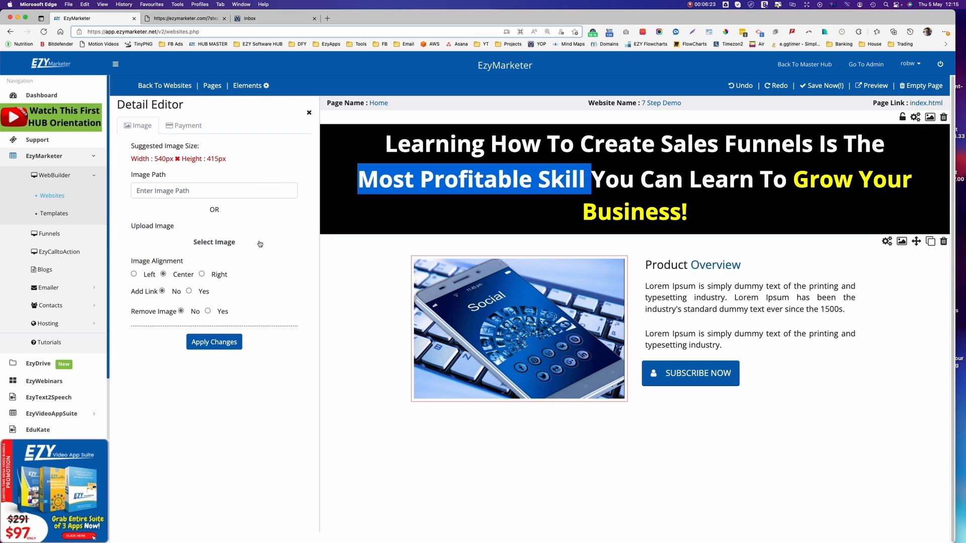
left_click(214, 242)
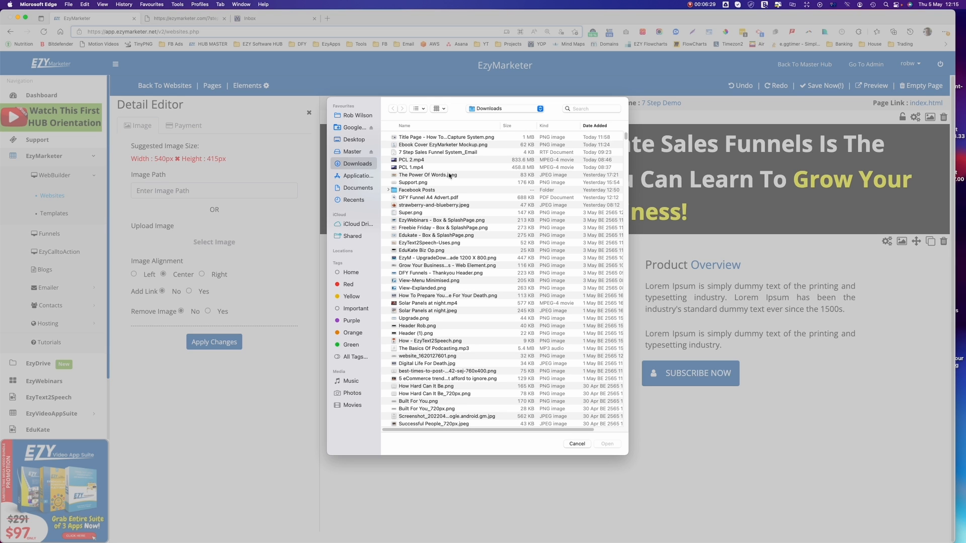
left_click(446, 145)
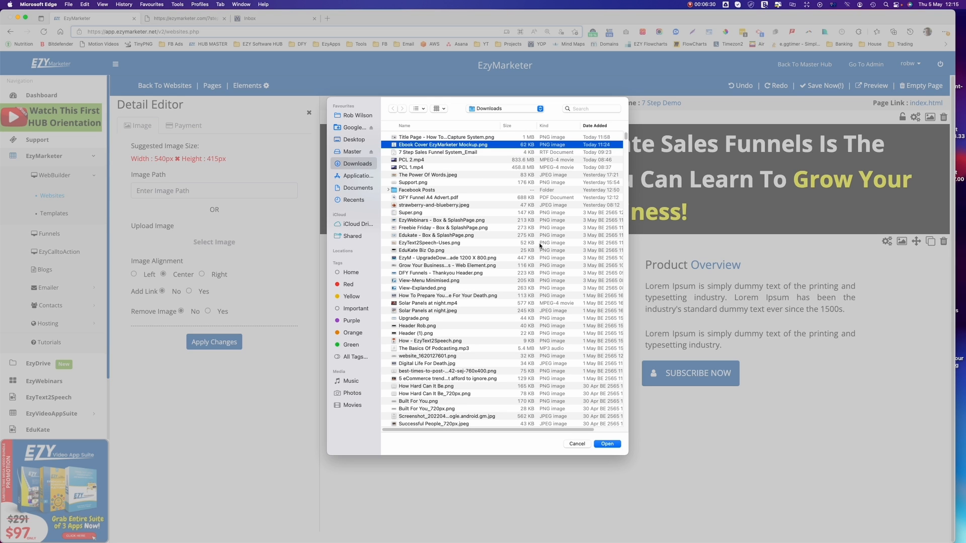
left_click(607, 444)
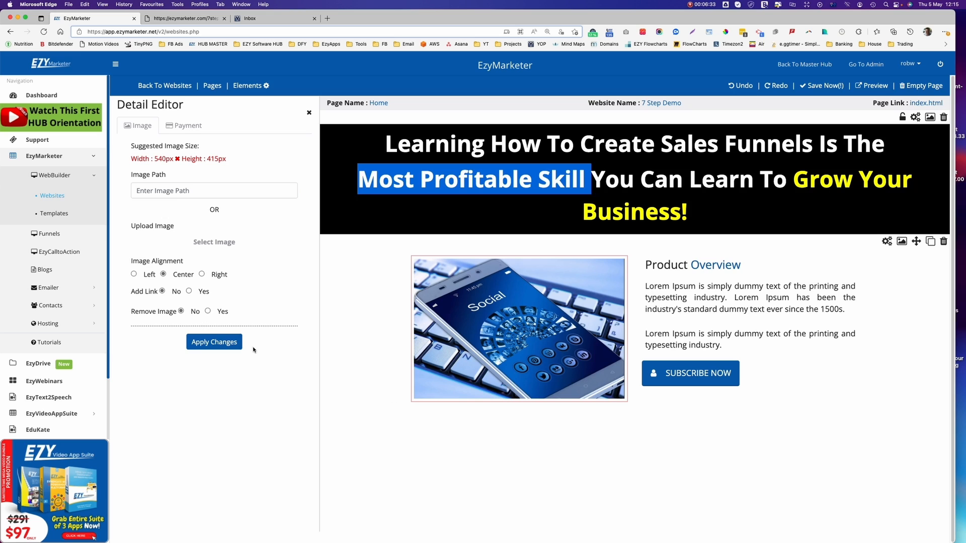
left_click(221, 346)
left_click(214, 342)
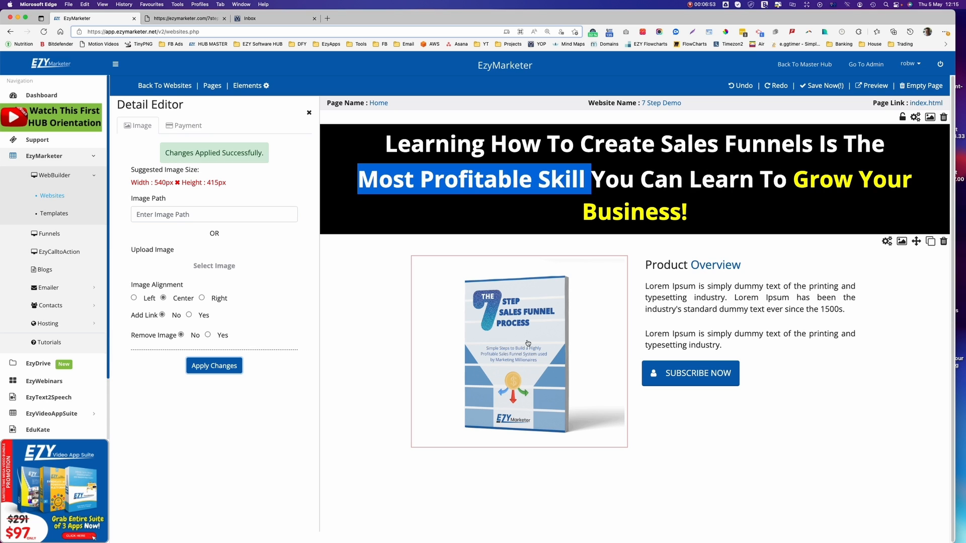
left_click(190, 19)
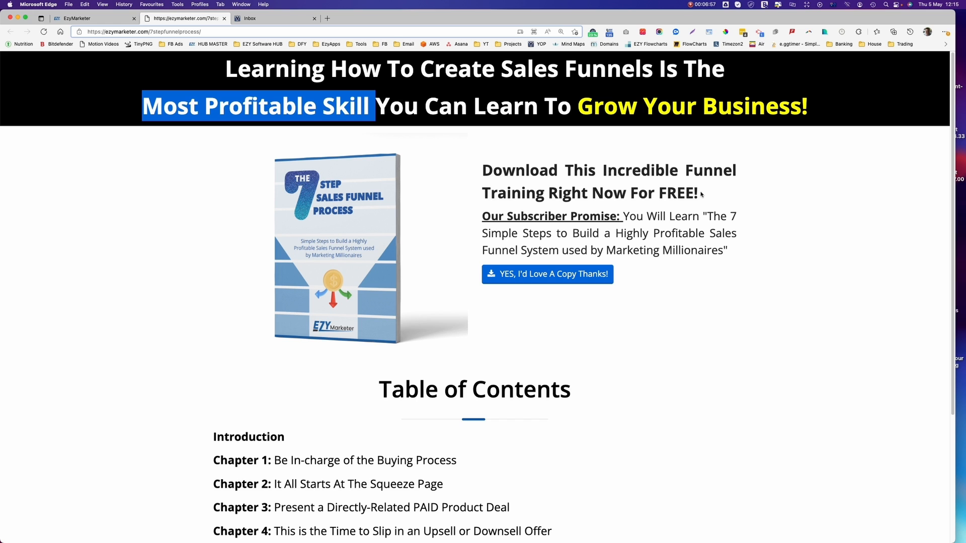
Replace the Product Overview heading with 'Download This Incredible Funnel Training Right Now For FREE!'.
left_click_drag(703, 196, 478, 173)
key("super+c")
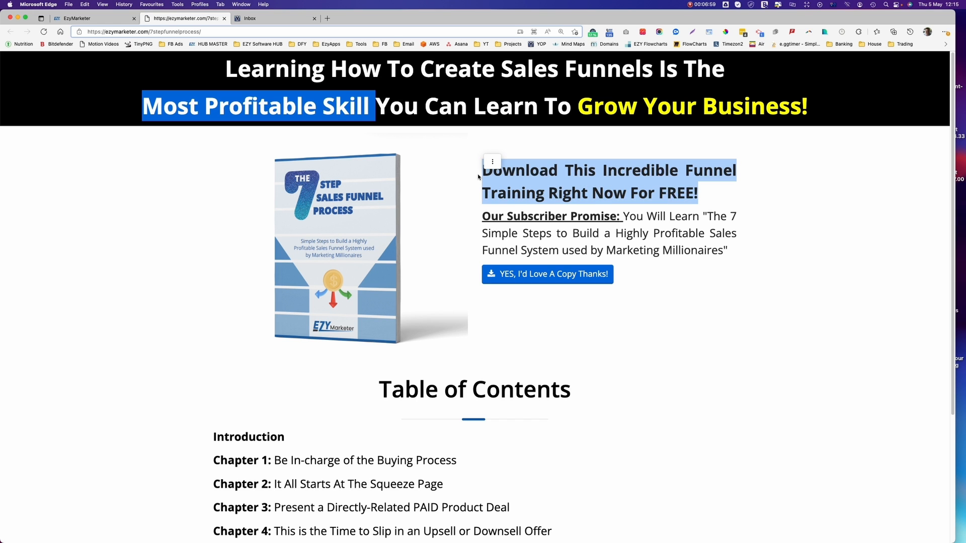
left_click(88, 19)
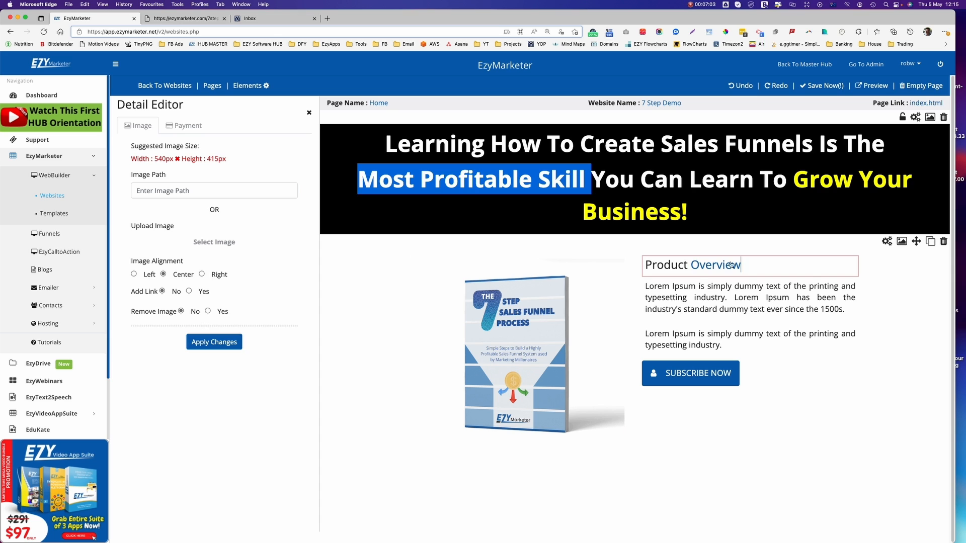
left_click_drag(743, 267, 628, 261)
key("super+v")
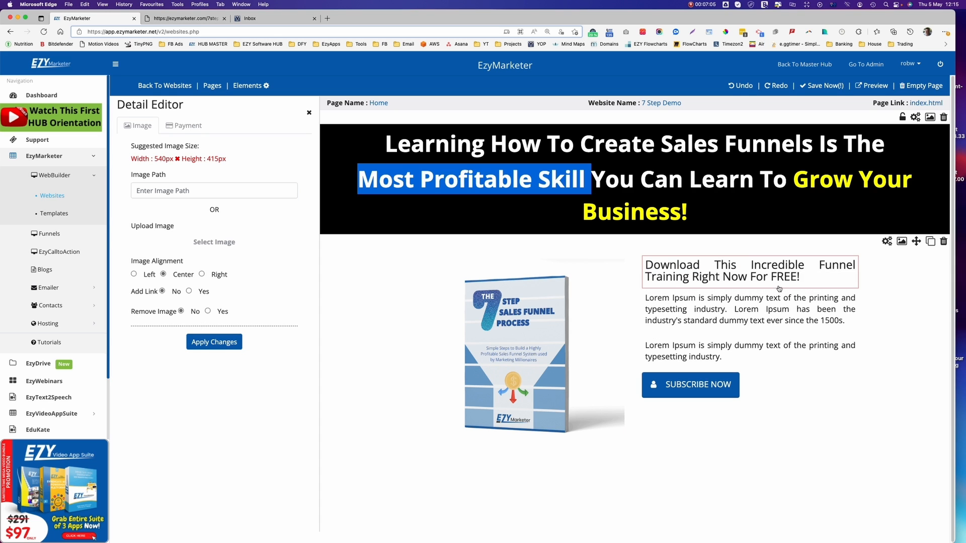
left_click(644, 268)
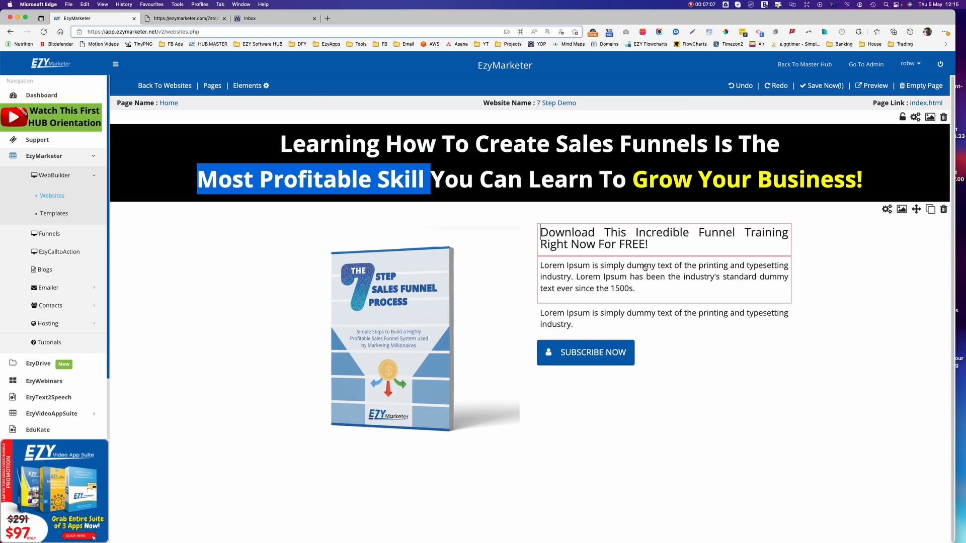
Add a blank line above the new heading and make the heading bold.
key("Return")
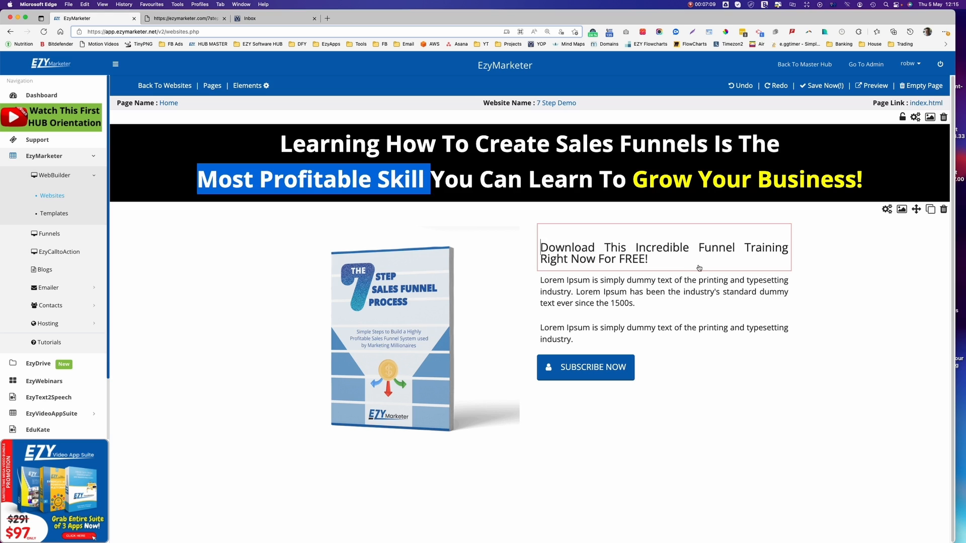
left_click_drag(649, 260, 525, 251)
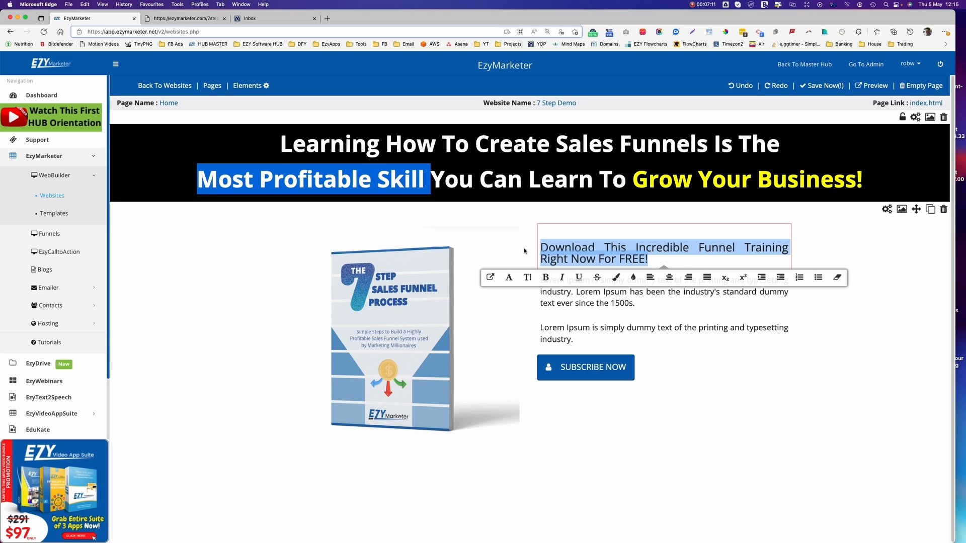
key("super+b")
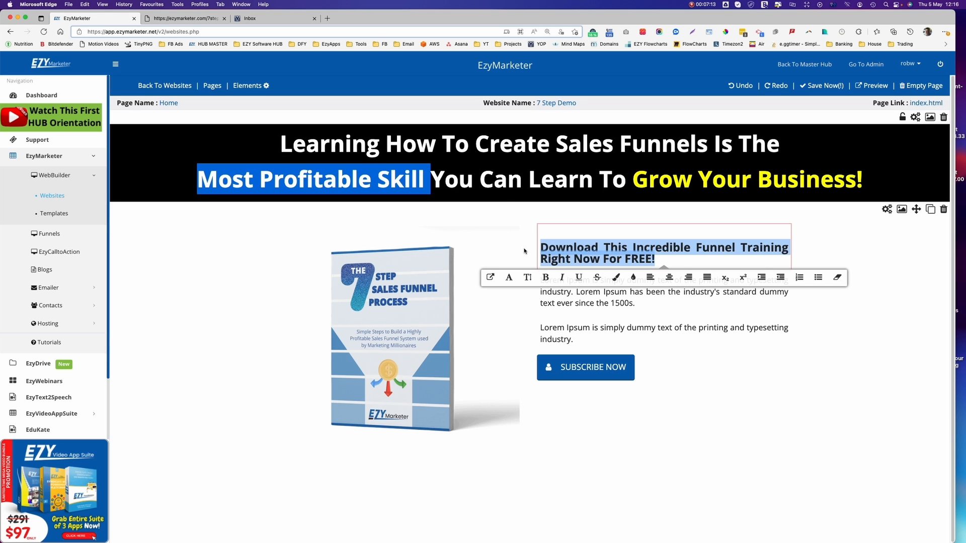
left_click(651, 306)
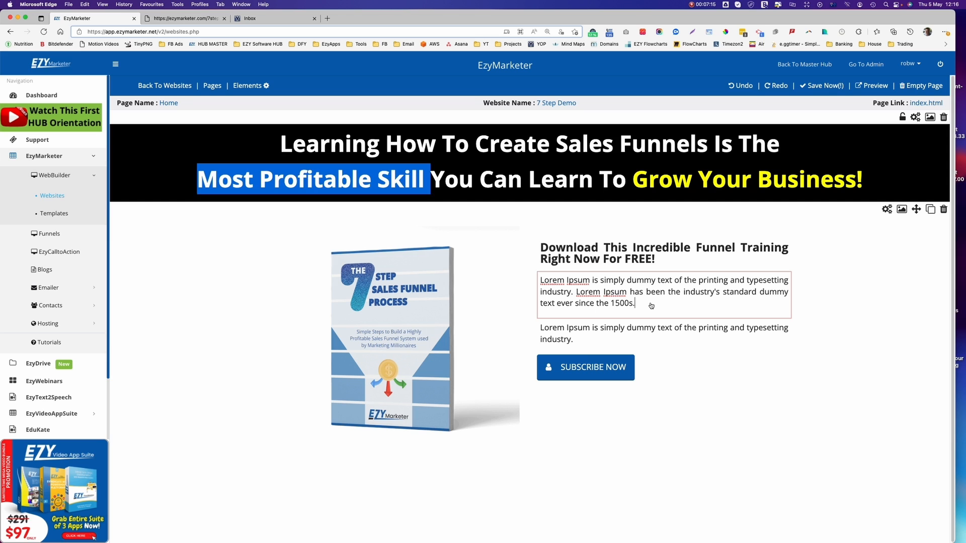
left_click(184, 18)
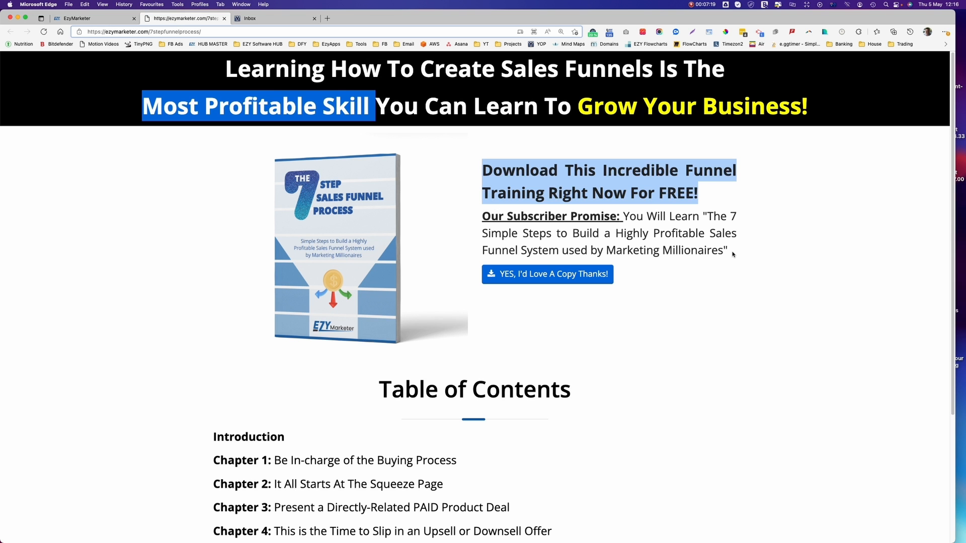
Replace the first Lorem Ipsum paragraph with the Our Subscriber Promise text at Large size.
left_click_drag(733, 254, 478, 221)
key("super+c")
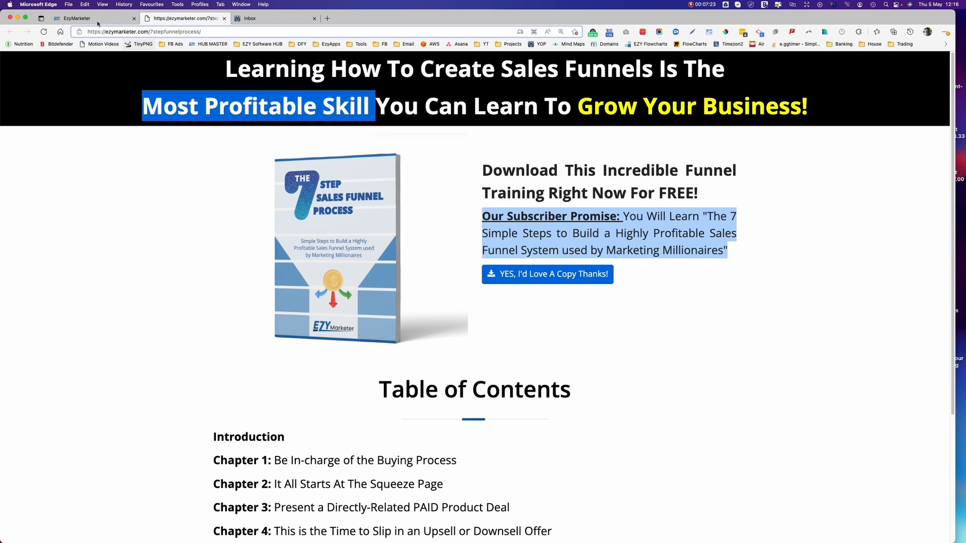
left_click(133, 19)
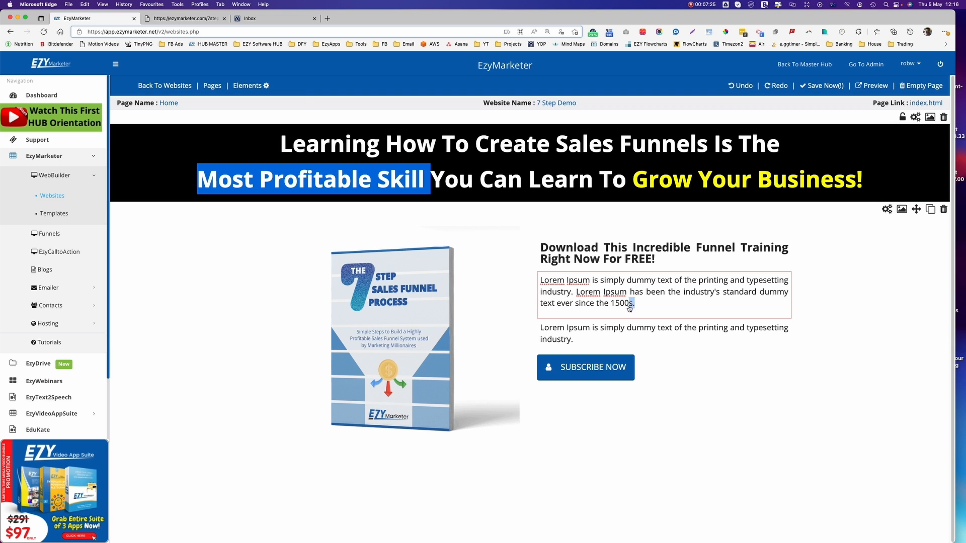
left_click_drag(635, 303, 542, 281)
key("super+v")
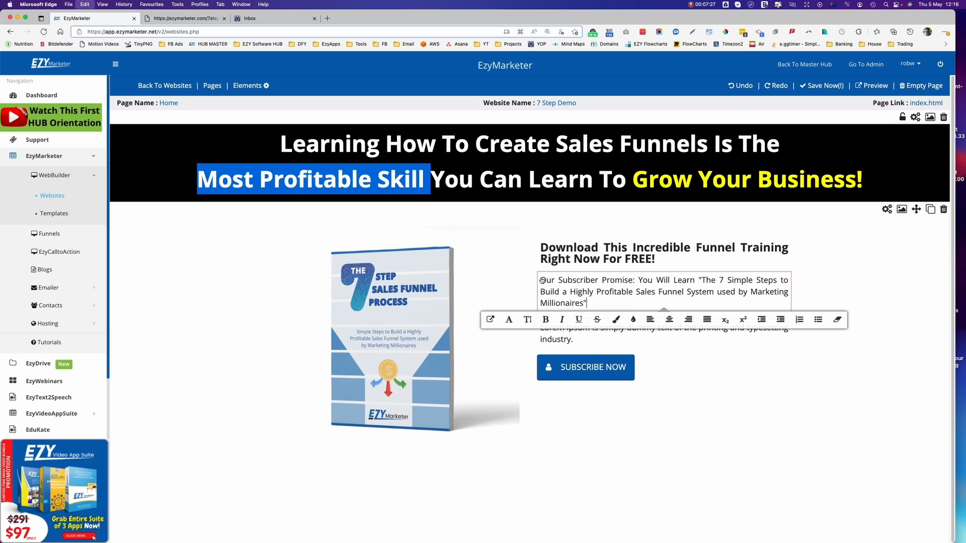
left_click_drag(622, 307, 519, 281)
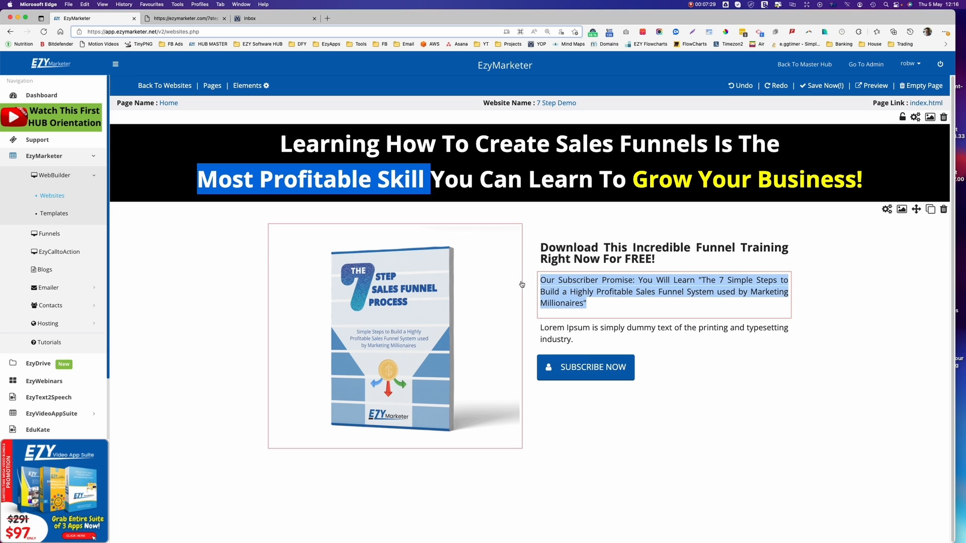
left_click(527, 319)
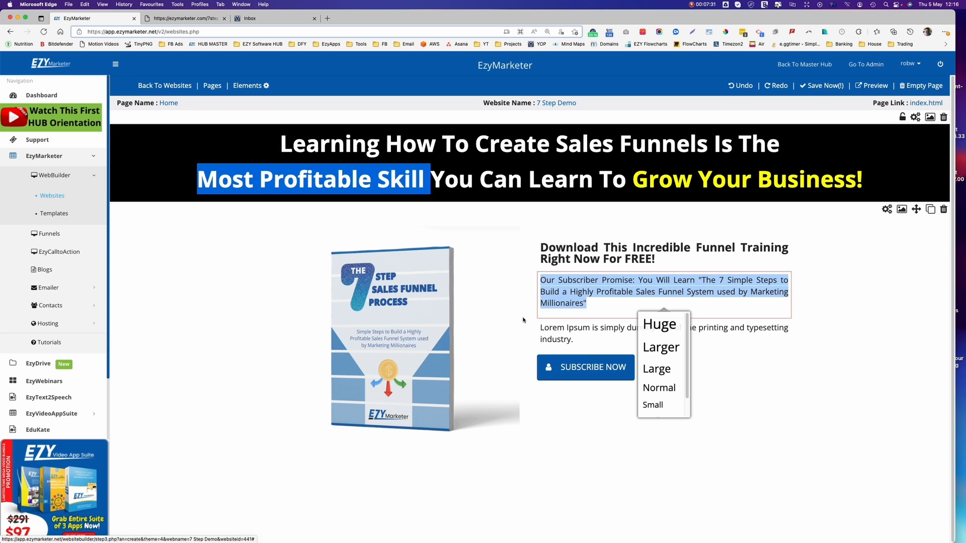
left_click(656, 372)
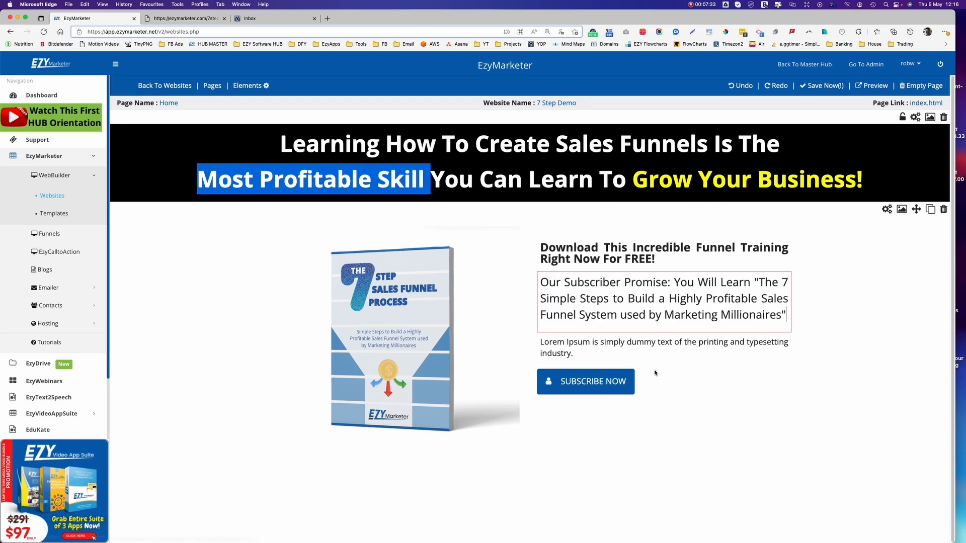
Set the Download heading to Larger size and bold-underline the 'Our Subscriber Promise:' label.
left_click_drag(656, 259, 535, 247)
left_click(533, 278)
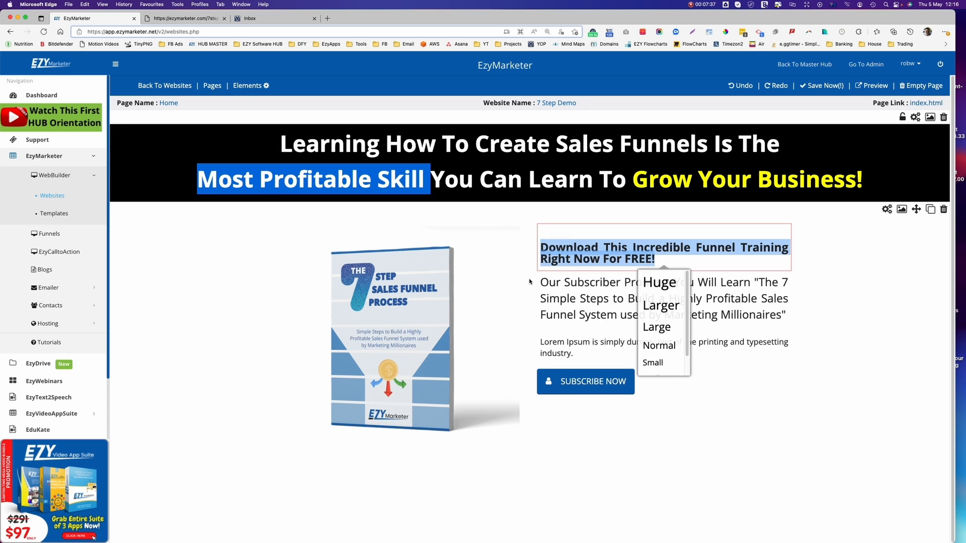
left_click(661, 304)
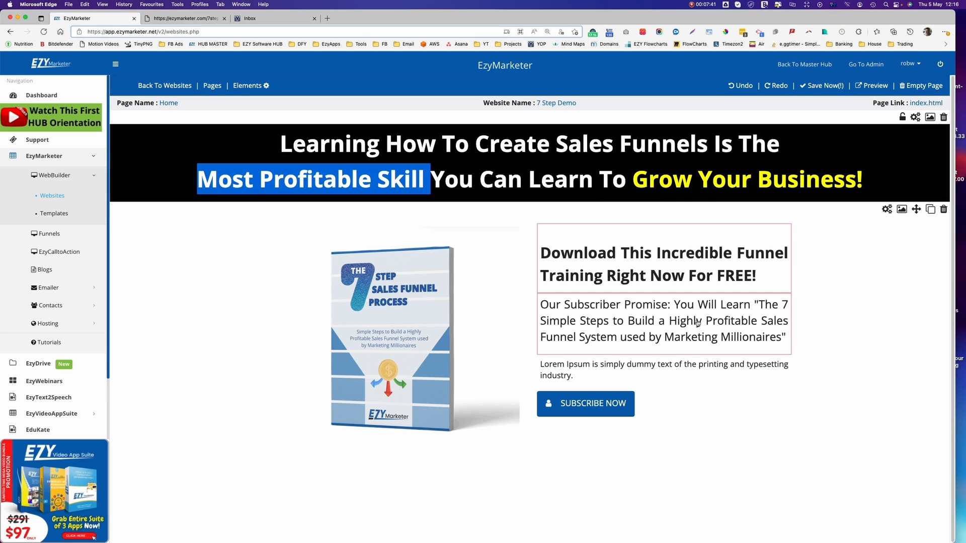
left_click_drag(674, 305, 530, 305)
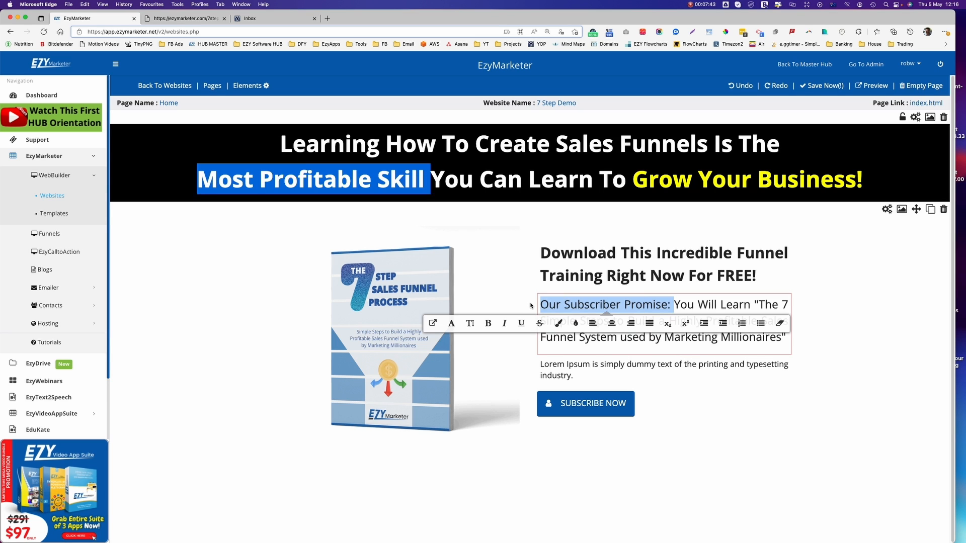
key("super+b")
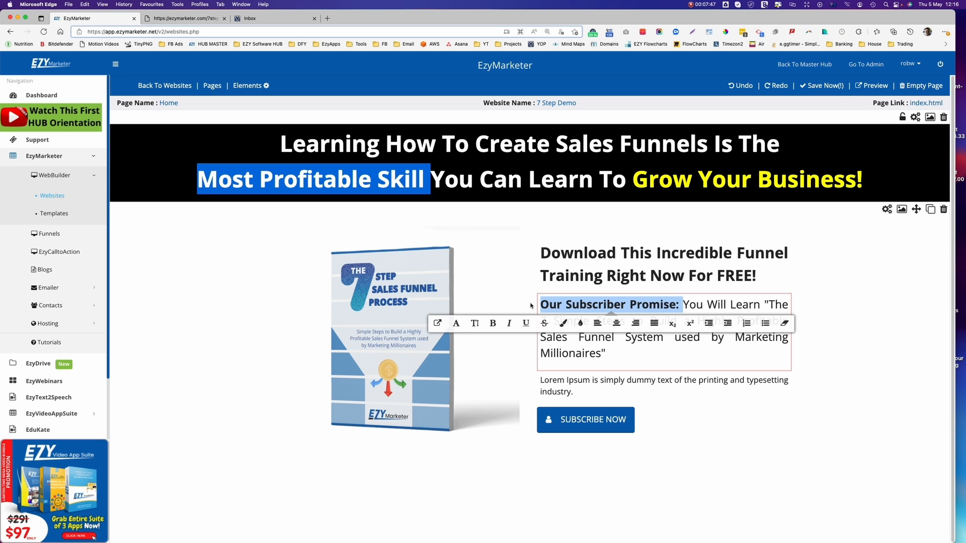
left_click(524, 322)
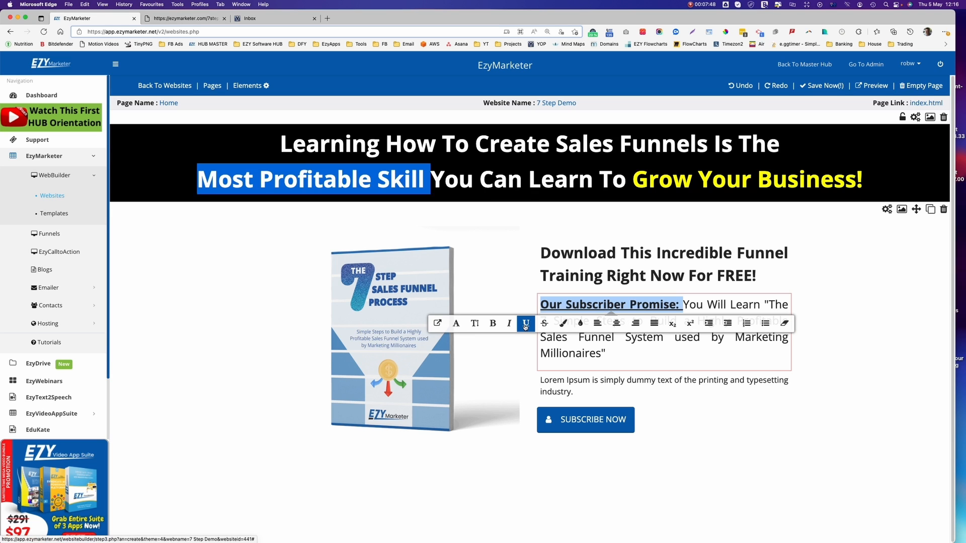
left_click(672, 358)
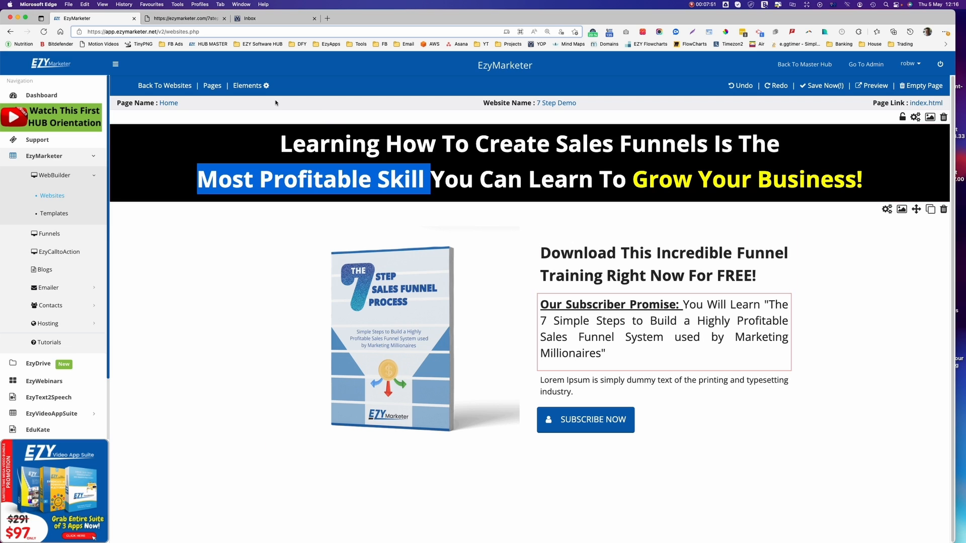
Delete the leftover Lorem Ipsum text from the second paragraph.
left_click(188, 18)
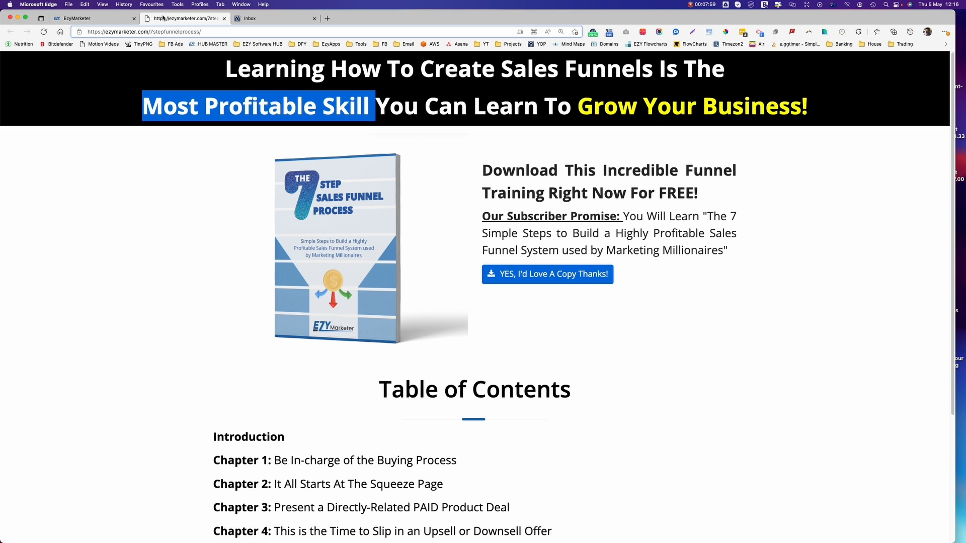
left_click(95, 18)
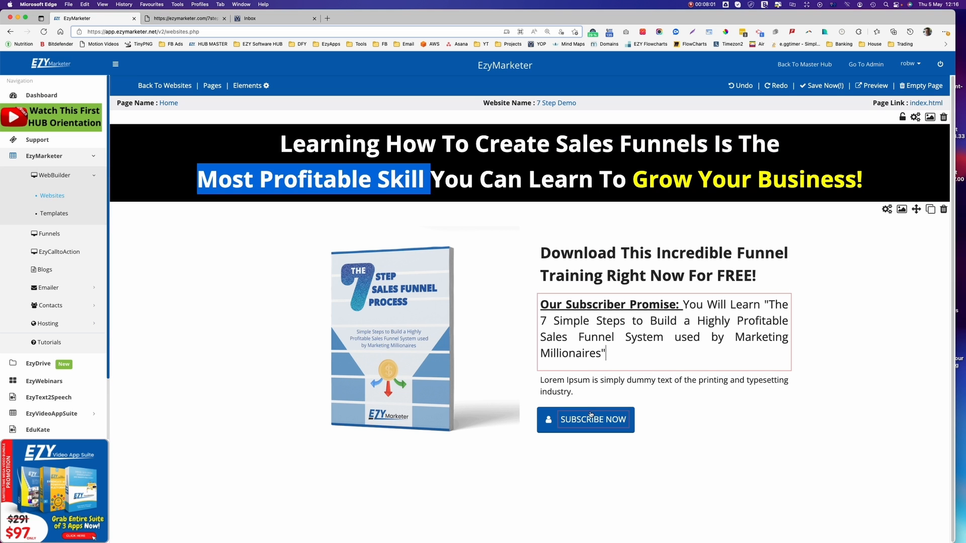
left_click_drag(576, 392, 530, 386)
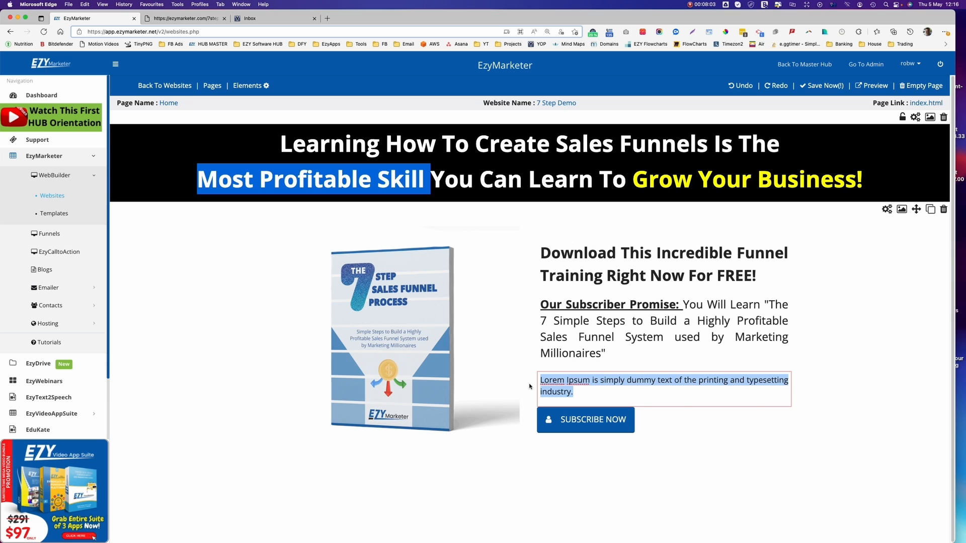
key("BackSpace")
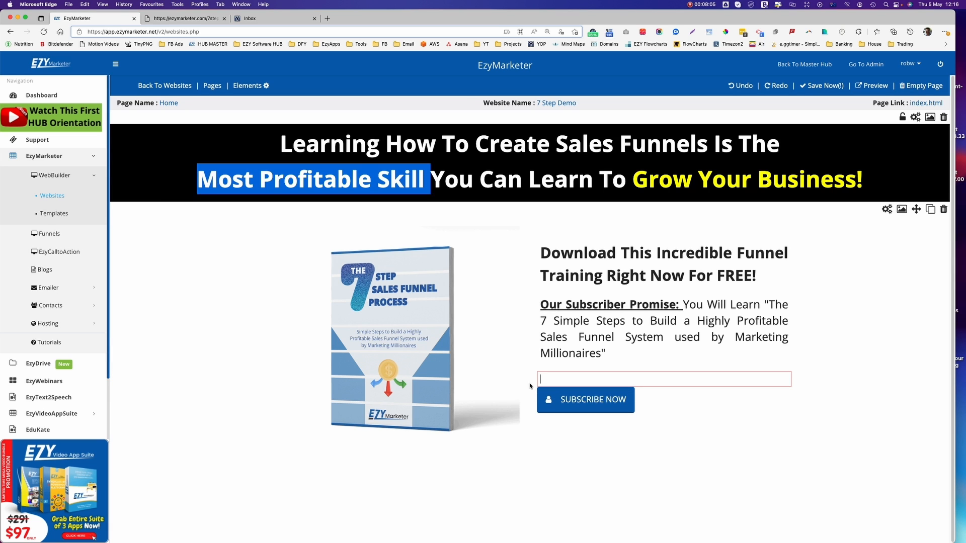
left_click(605, 402)
left_click(187, 19)
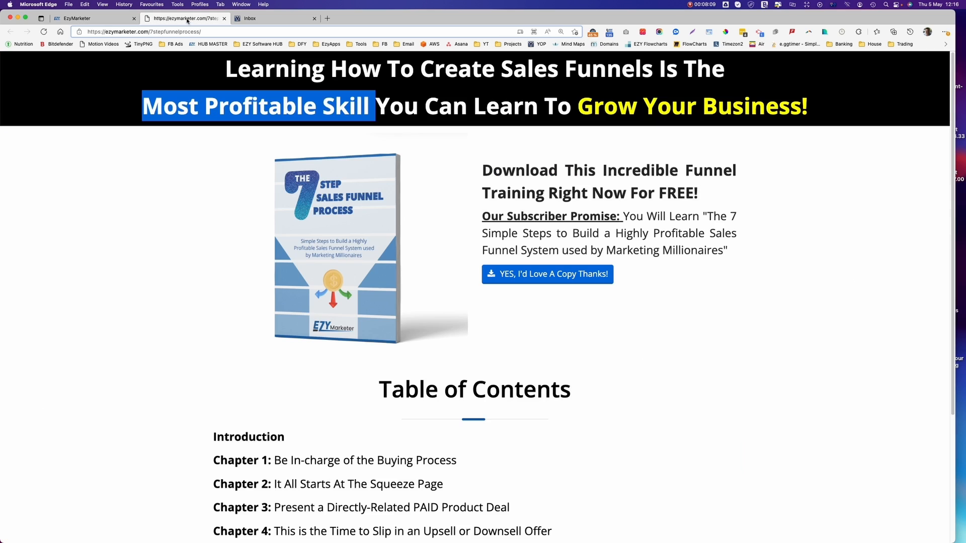
Replace the SUBSCRIBE NOW caption with "YES, I'd Love A Copy Thanks!".
left_click(101, 18)
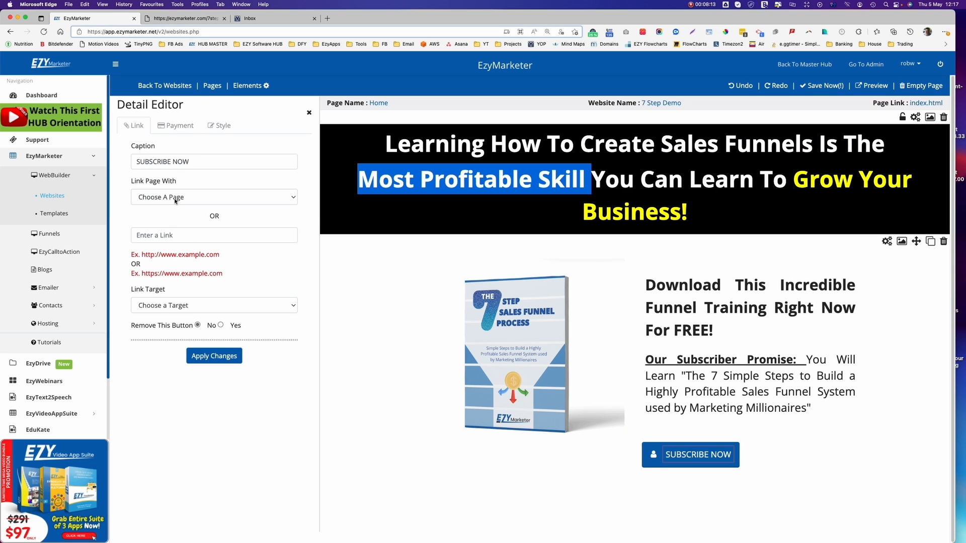
left_click(190, 162)
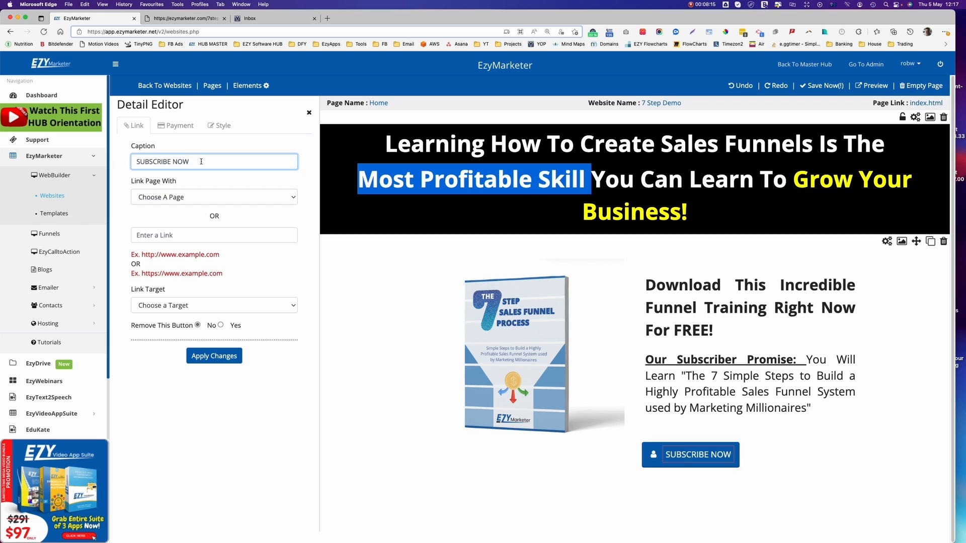
left_click_drag(201, 162, 99, 158)
type("YES")
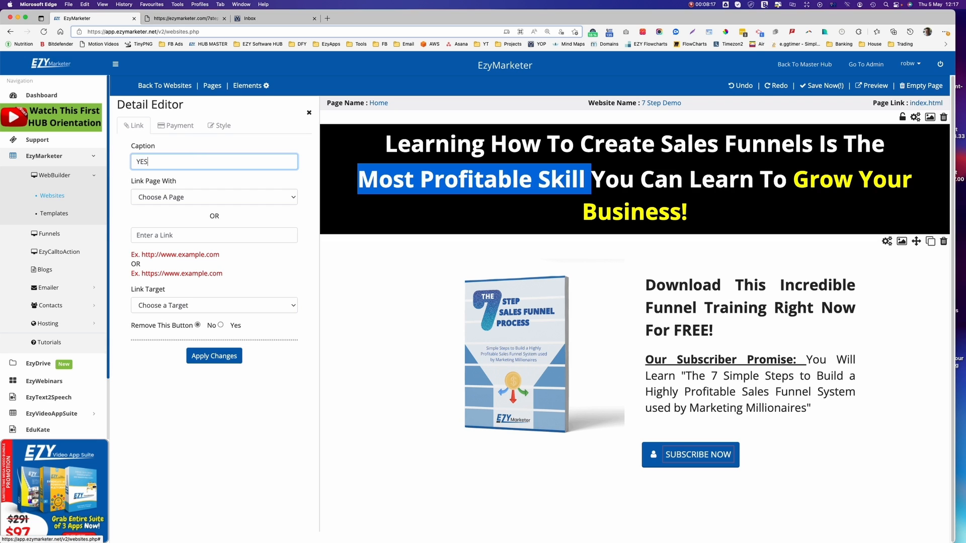
type(", I'd Love A Copy Thanks!")
Link the button to the Home page with Self as the link target, and apply the changes.
left_click(179, 198)
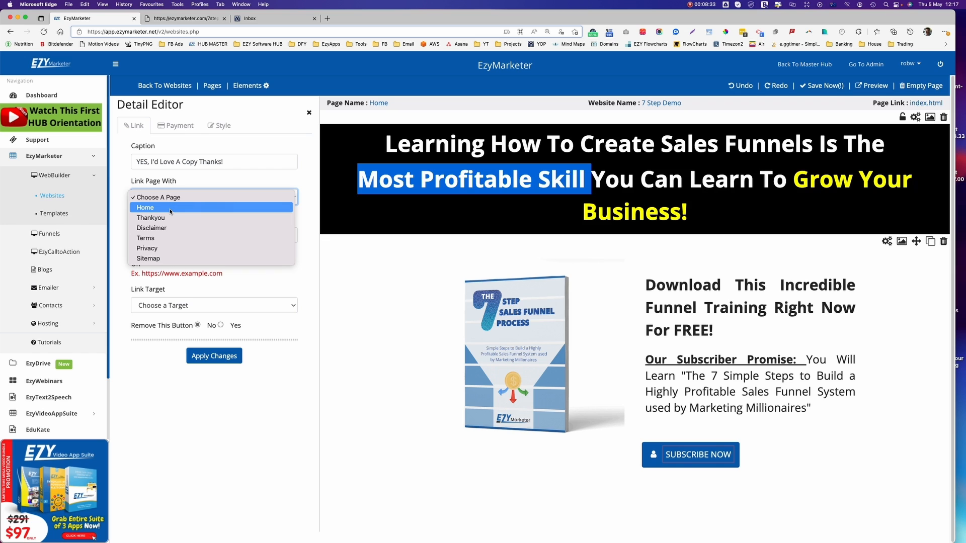
left_click(171, 212)
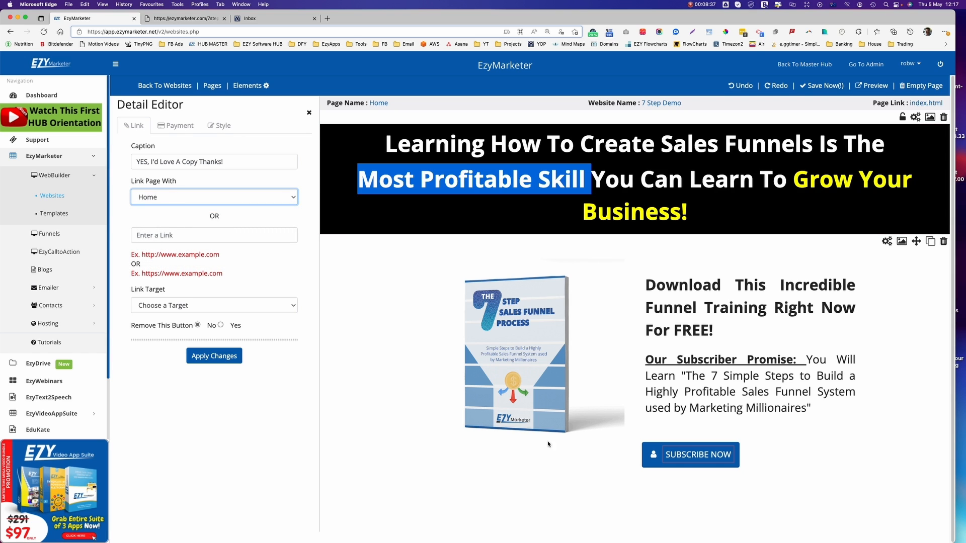
left_click(185, 306)
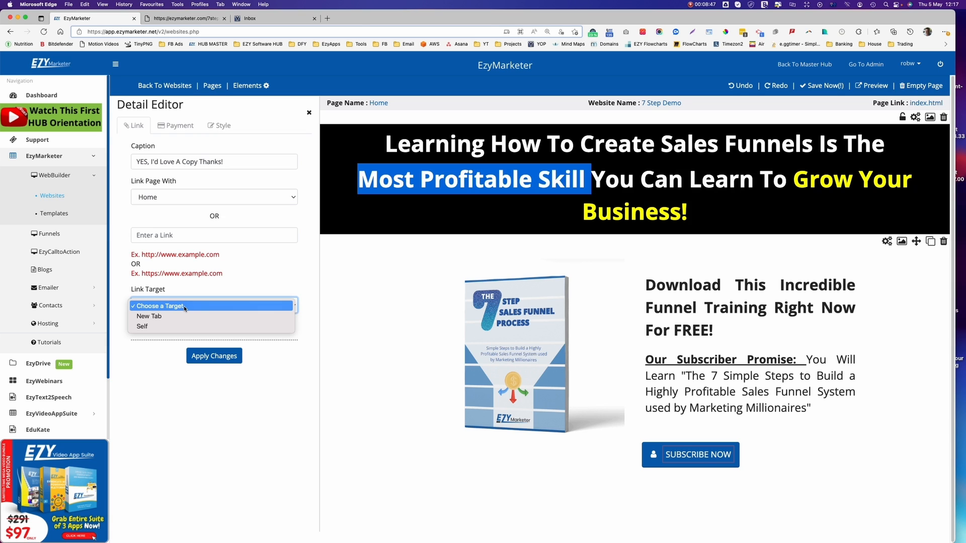
left_click(149, 327)
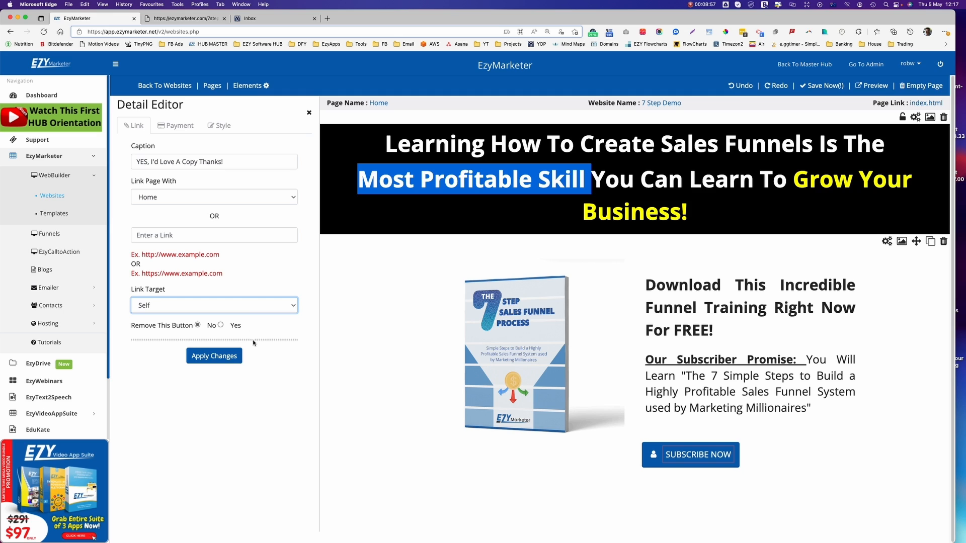
left_click(211, 355)
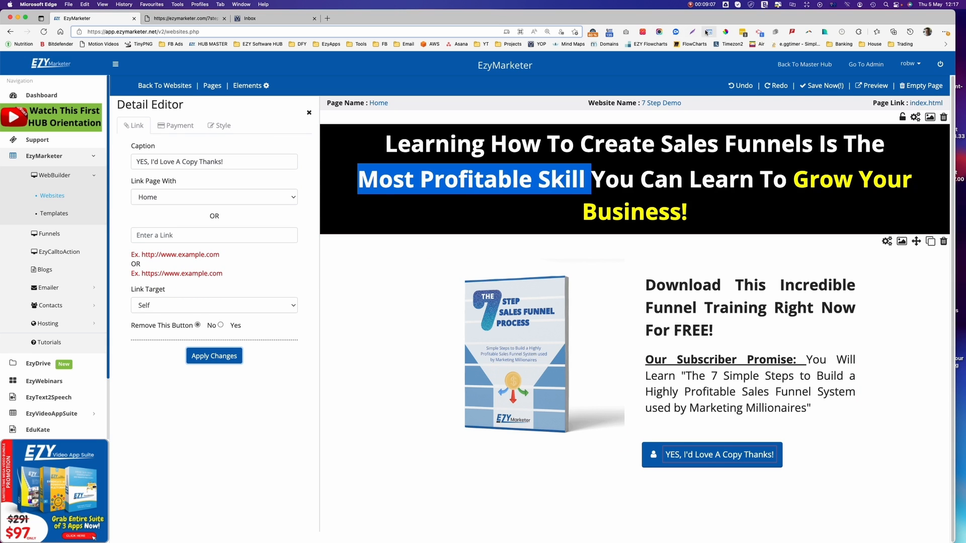
left_click(726, 31)
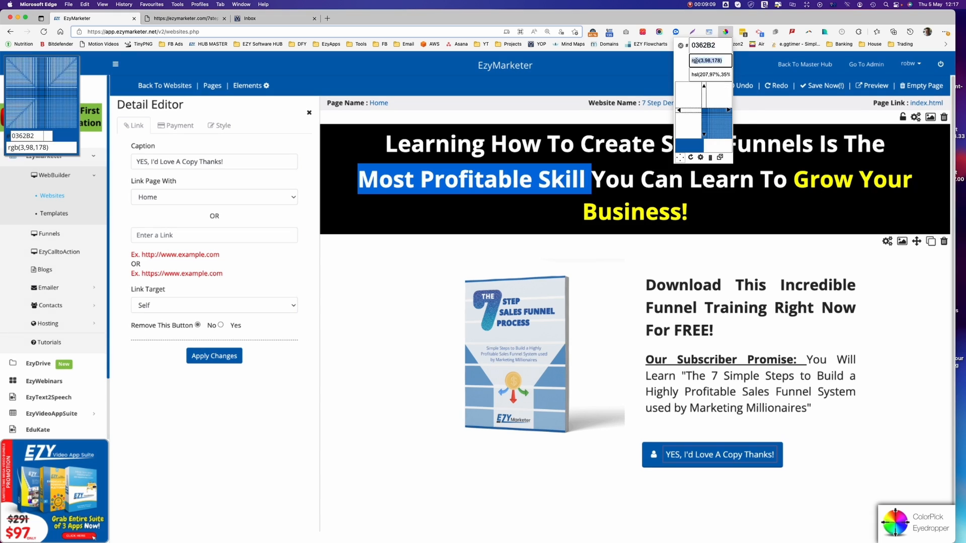
Sample blue #006fdf from the heading highlight, set it as the button background, and apply it.
left_click(400, 171)
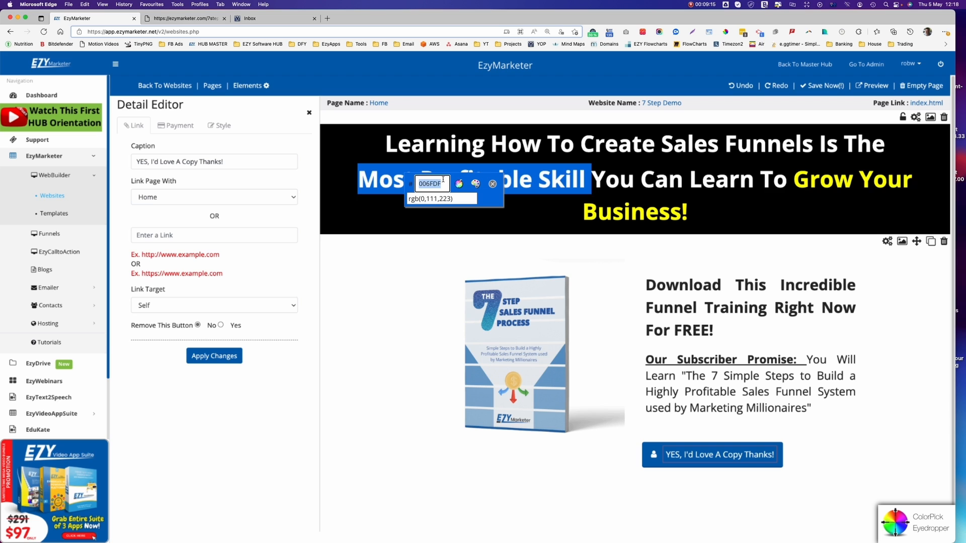
key("Escape")
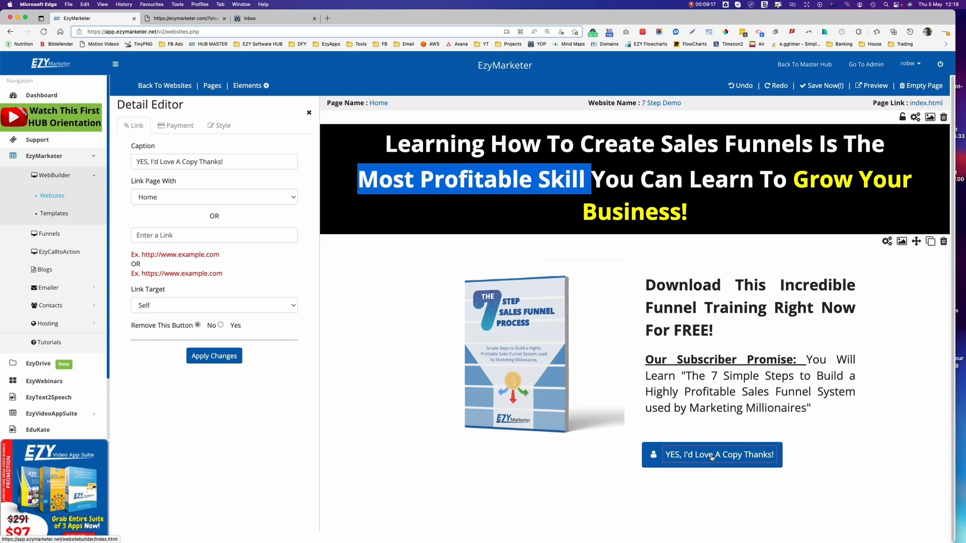
left_click(224, 127)
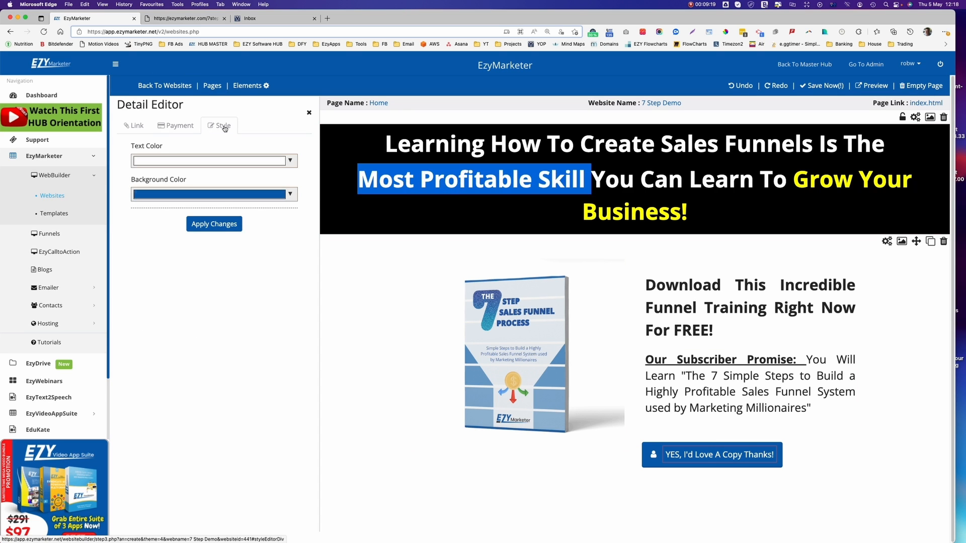
left_click(207, 196)
left_click(259, 280)
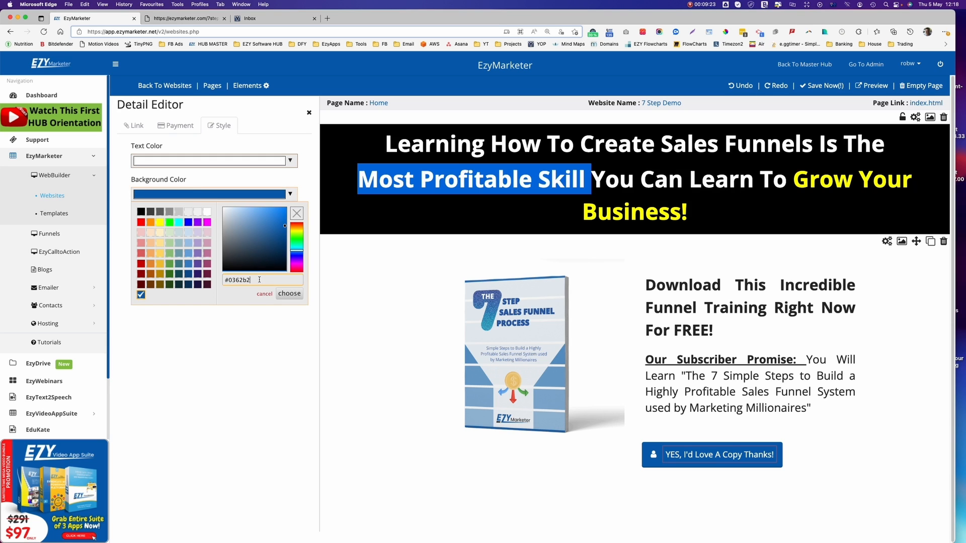
left_click_drag(259, 279, 203, 280)
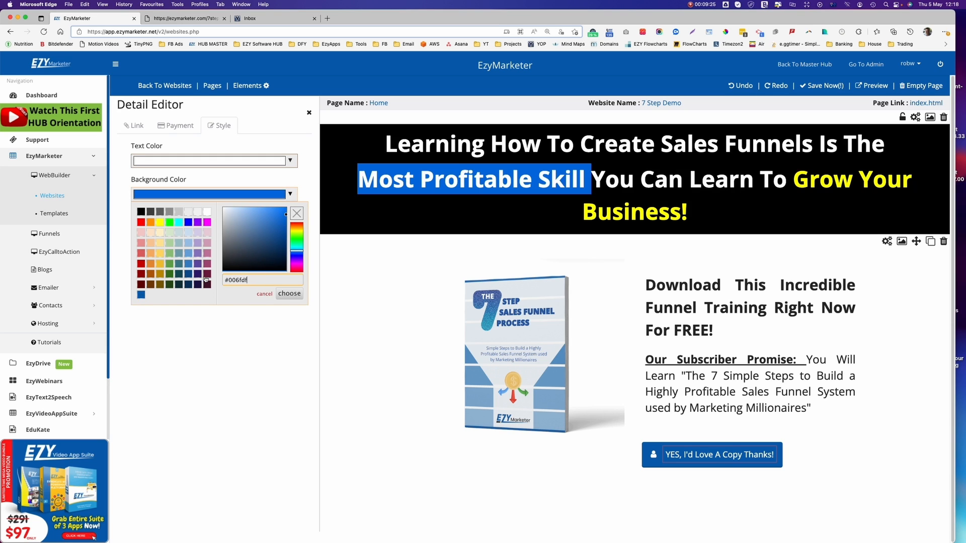
left_click(283, 296)
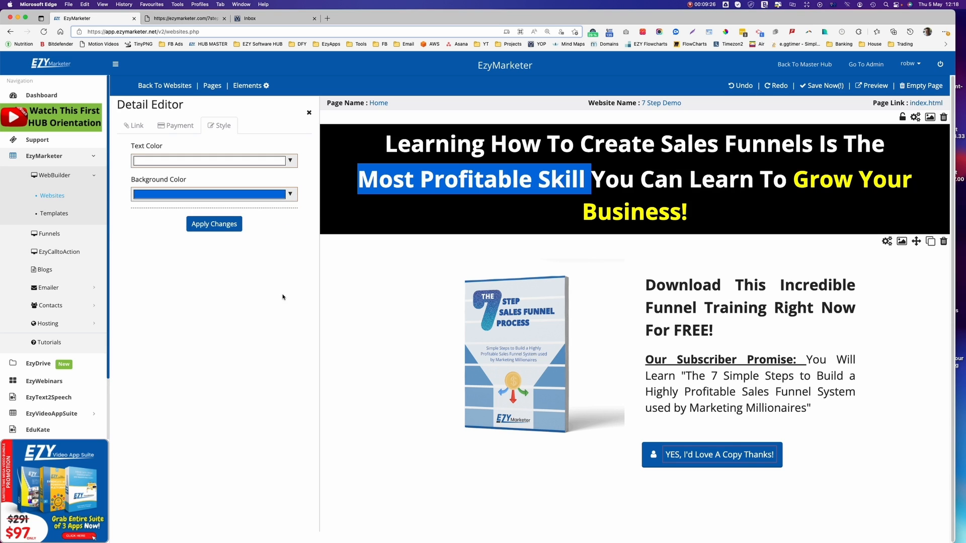
left_click(209, 233)
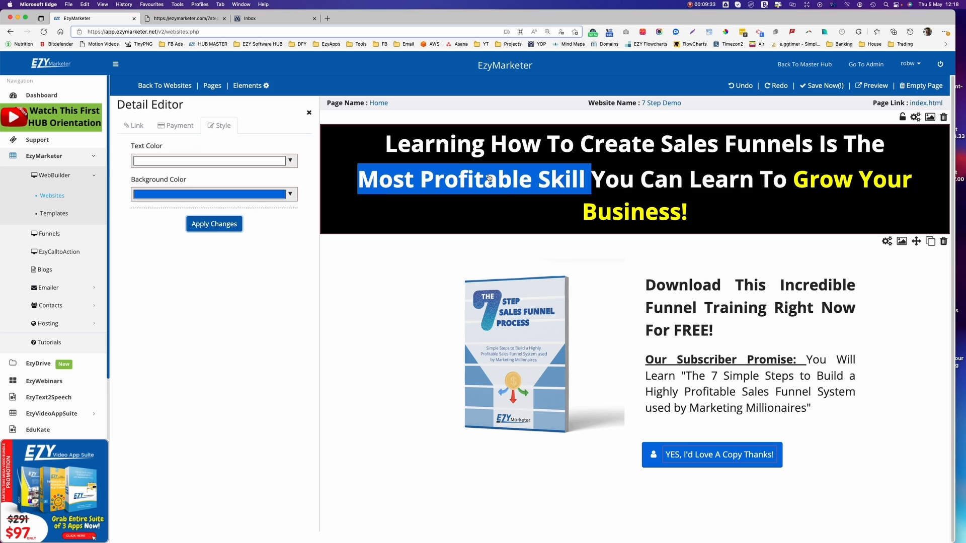
Search the icon list for 'download' and swap it in for the button's person icon.
left_click(654, 457)
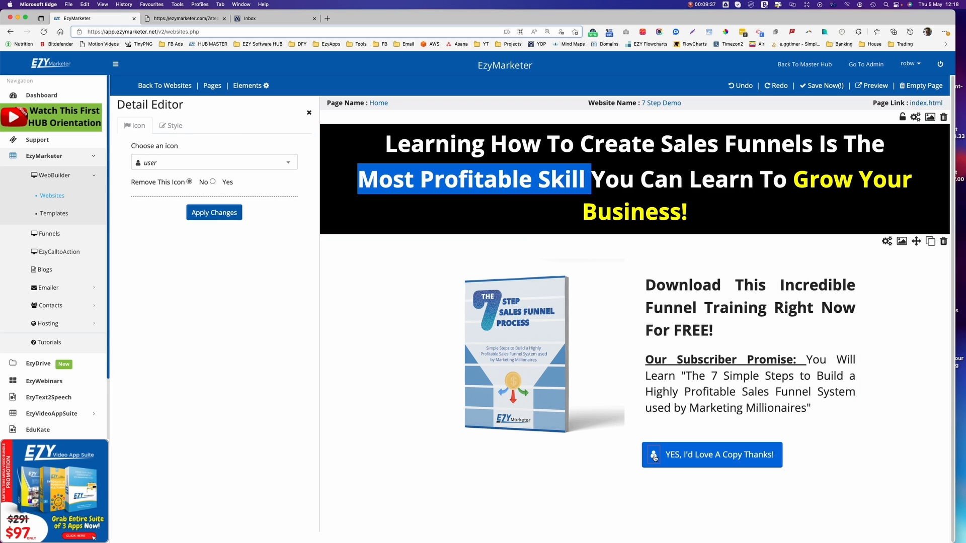
left_click(161, 164)
type("downloa")
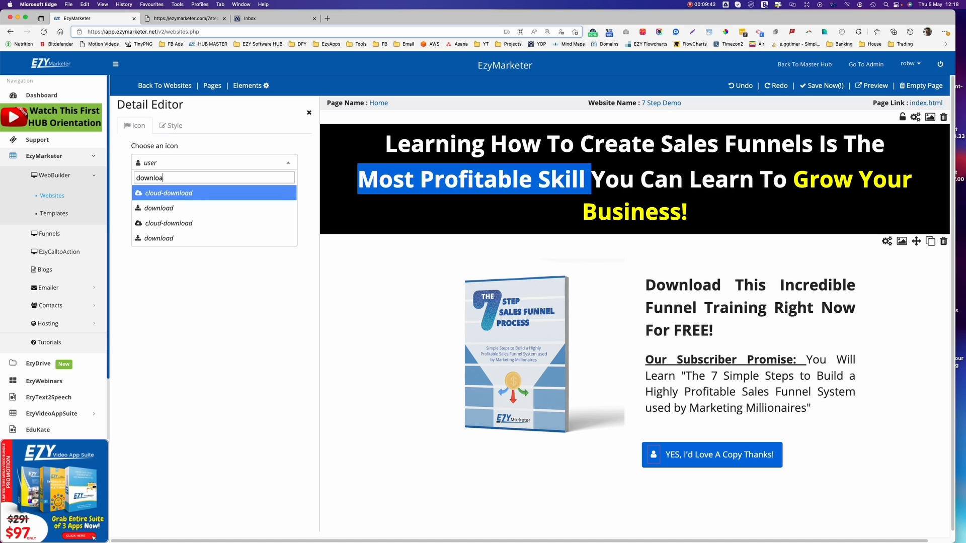
left_click(139, 208)
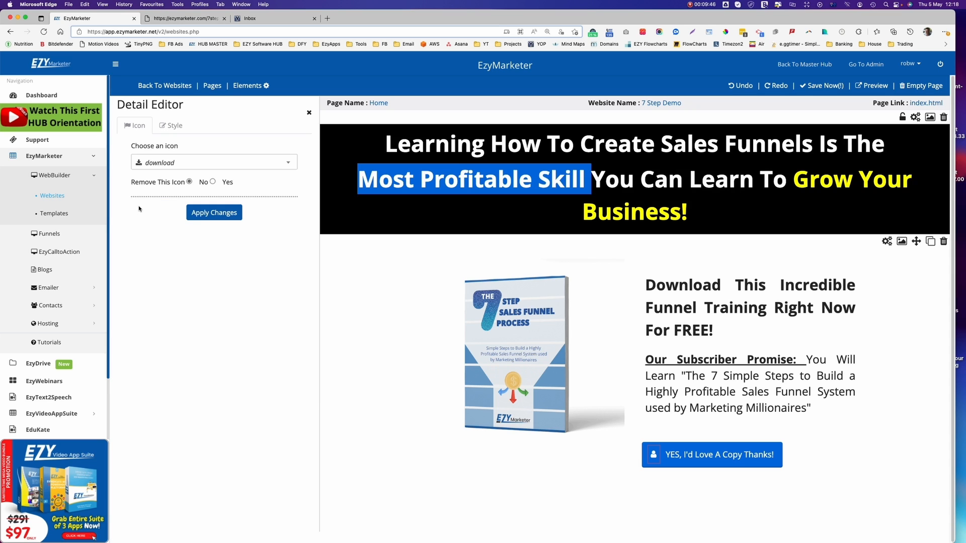
left_click(214, 213)
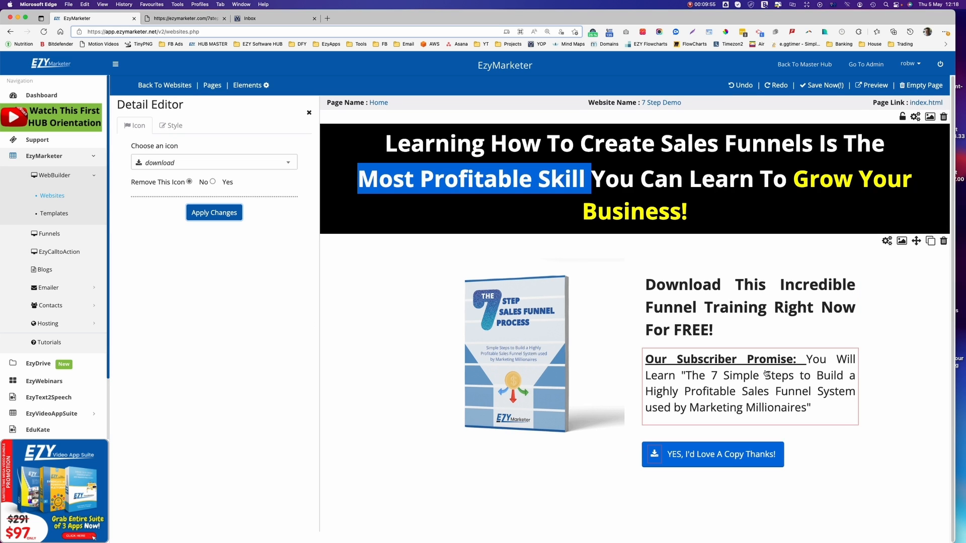
Check the published sales page, then return to the page builder.
left_click(200, 17)
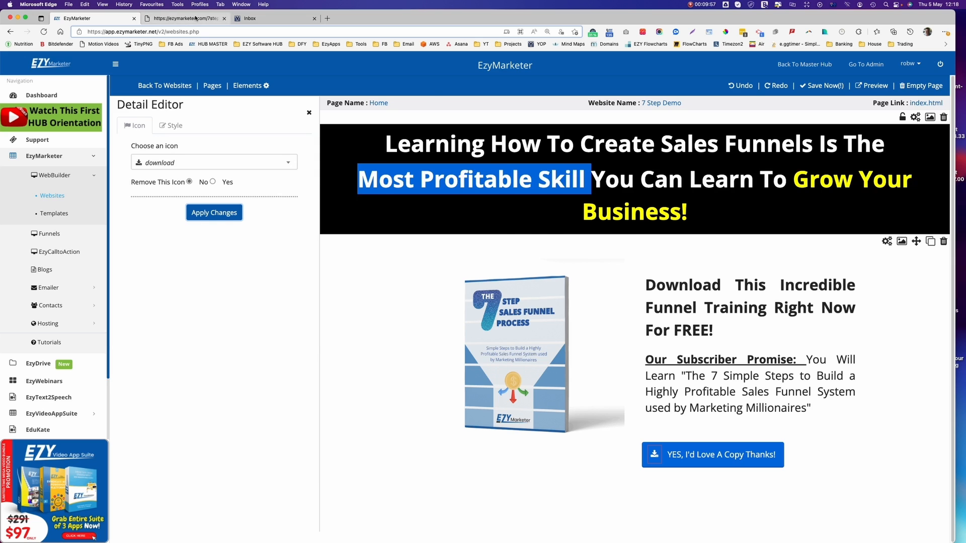
scroll(691, 306, "down", 5)
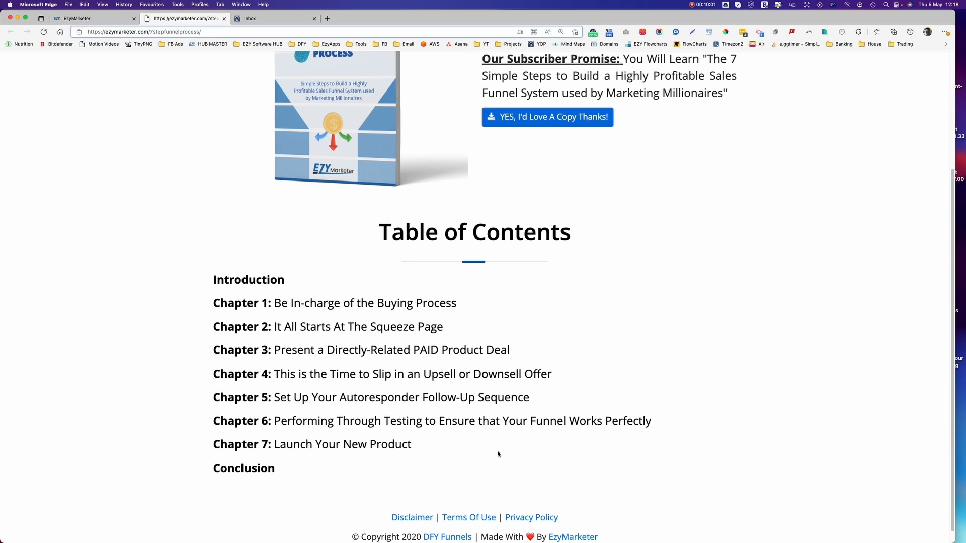
left_click(83, 18)
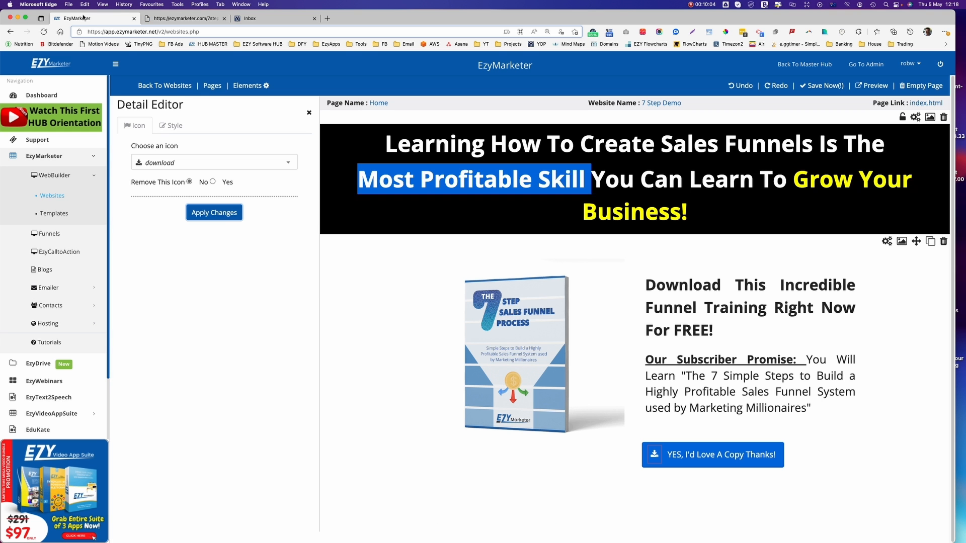
Drag the first Text element template onto the page below the book section.
left_click(241, 86)
left_click(175, 137)
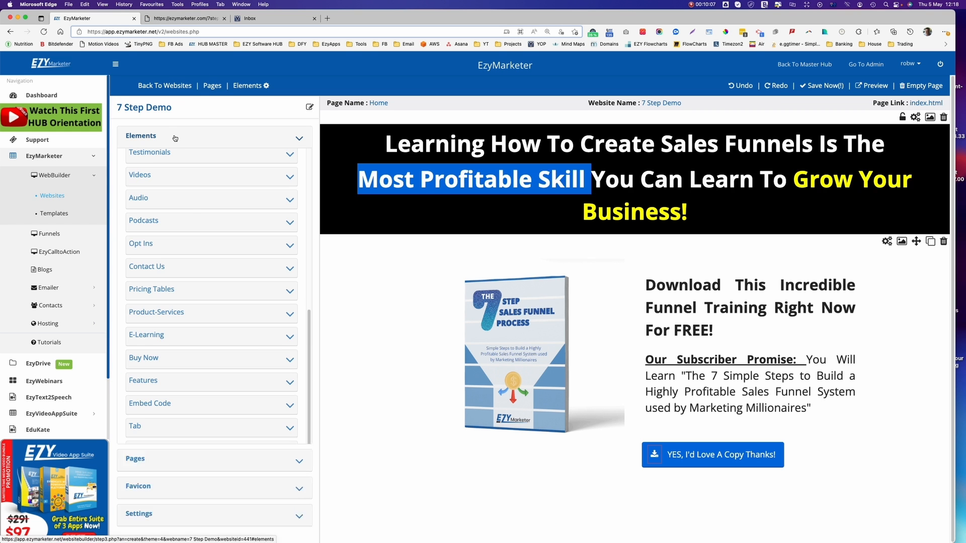
scroll(215, 316, "up", 10)
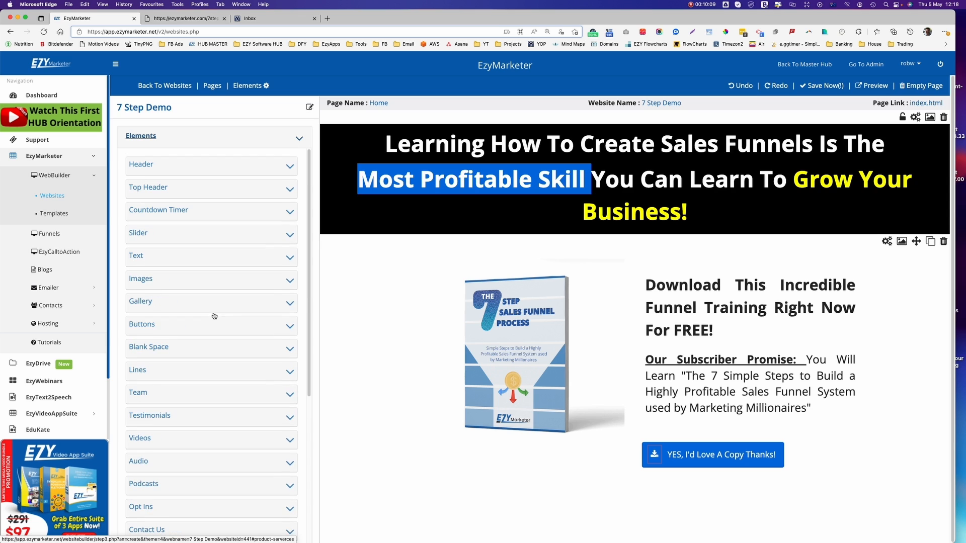
left_click(157, 256)
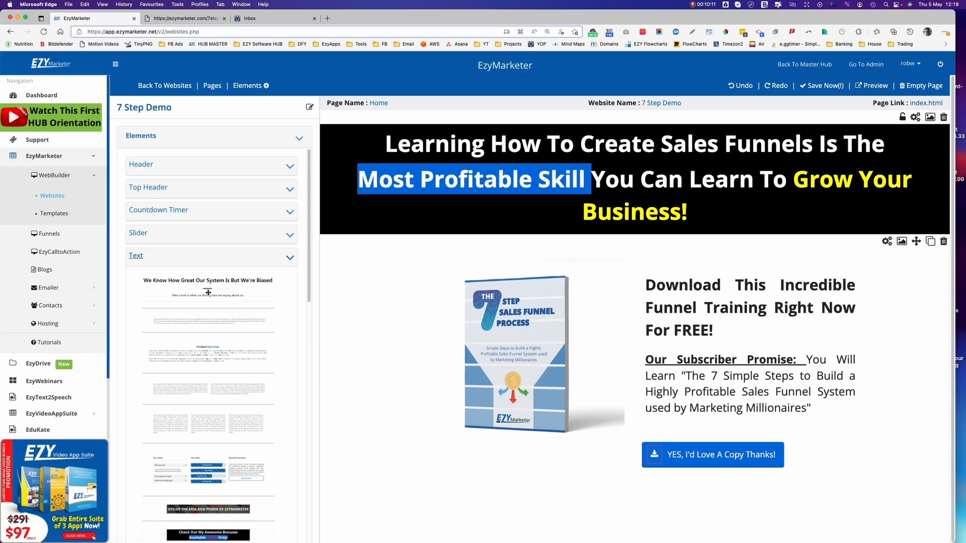
left_click_drag(208, 289, 627, 483)
left_click_drag(677, 509, 677, 508)
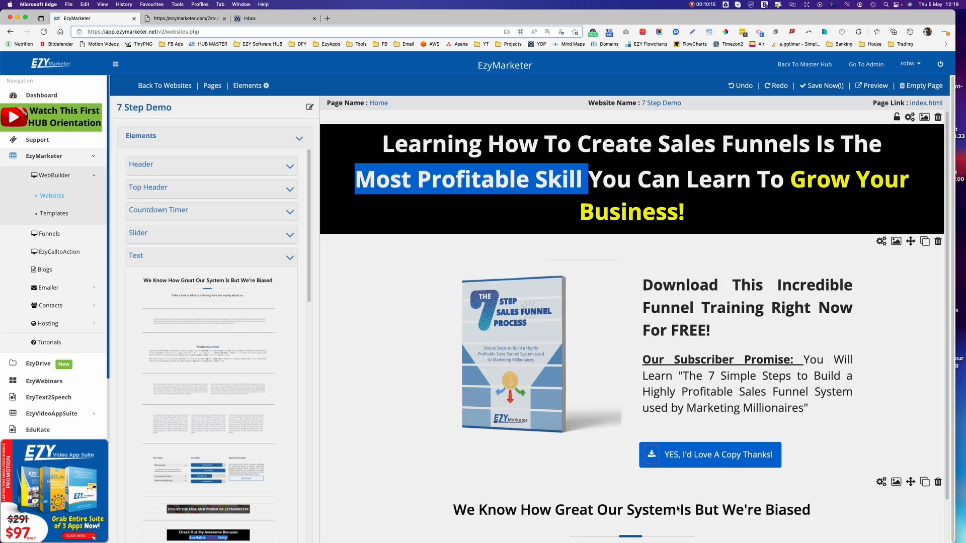
scroll(677, 509, "down", 2)
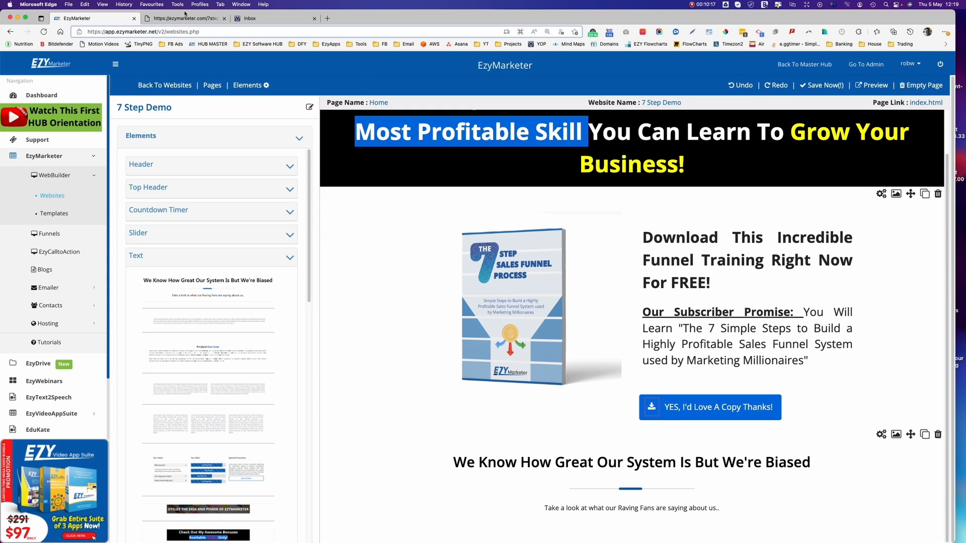
Replace the new heading with 'Table of Contents' copied from the live page, sized Huge.
left_click(159, 19)
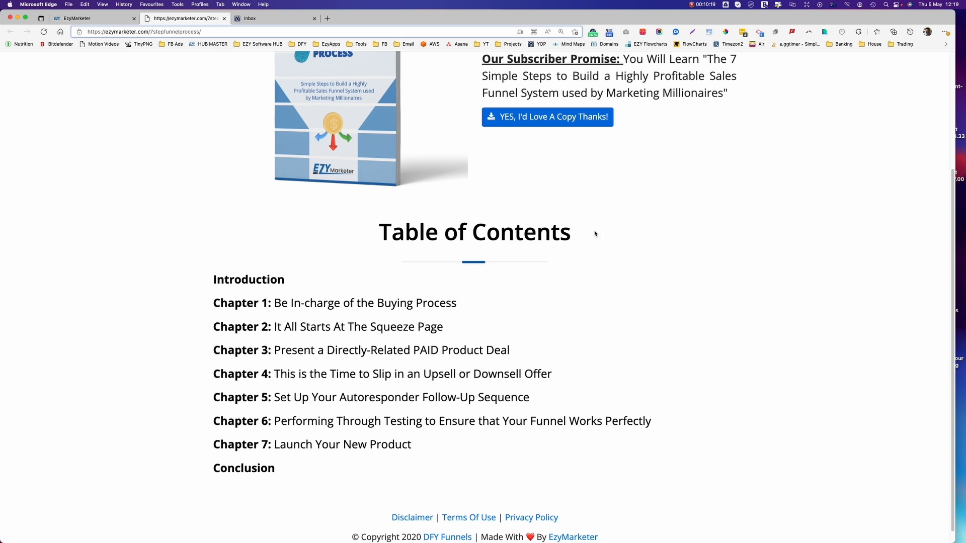
left_click_drag(595, 233, 366, 225)
key("ctrl+c")
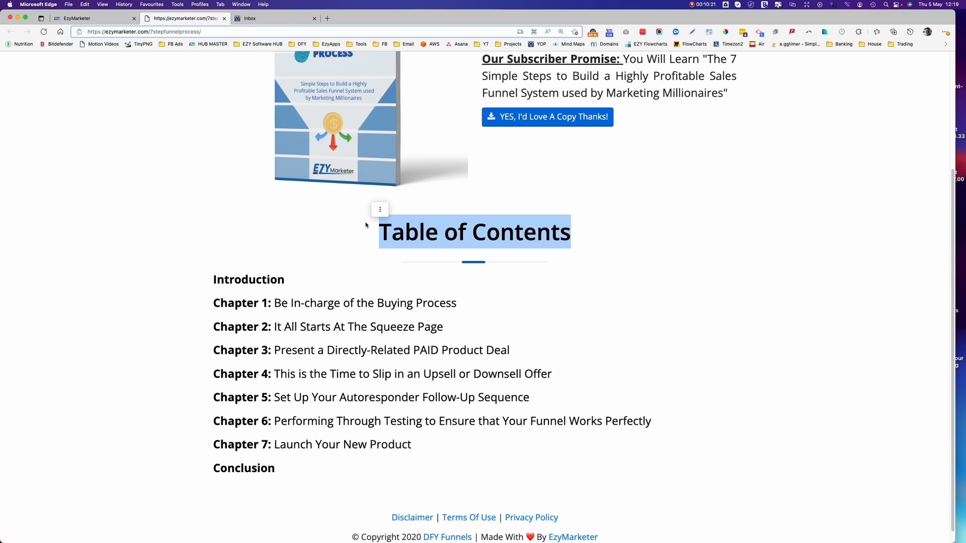
left_click(128, 19)
left_click_drag(820, 459, 419, 459)
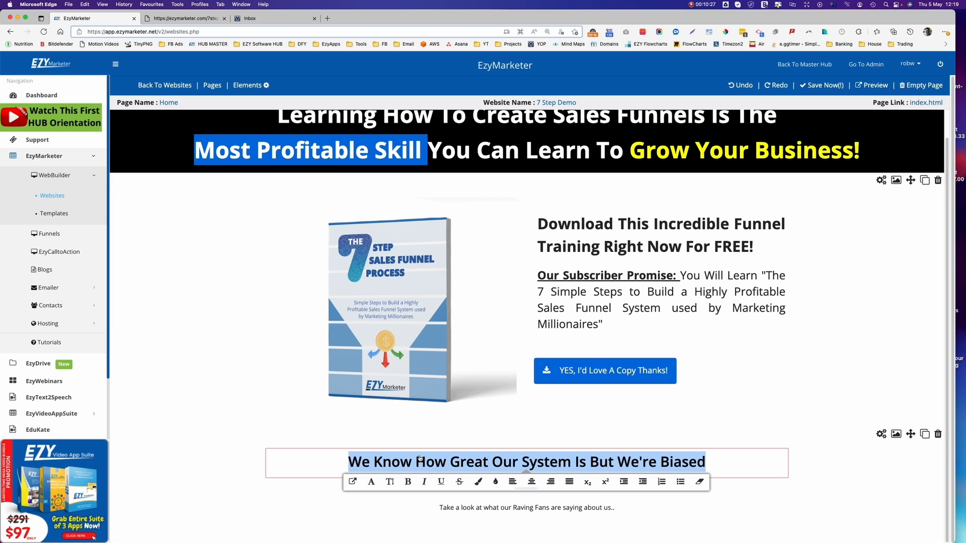
key("ctrl+v")
left_click_drag(611, 463, 424, 456)
left_click(390, 484)
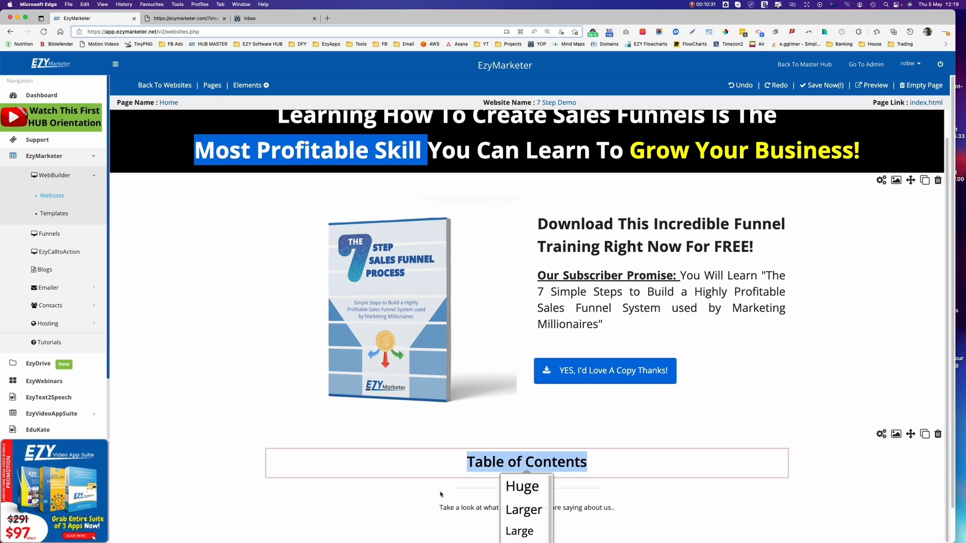
left_click(518, 487)
Copy the chapter list, Introduction to Conclusion, from the published sales page.
scroll(661, 476, "down", 1)
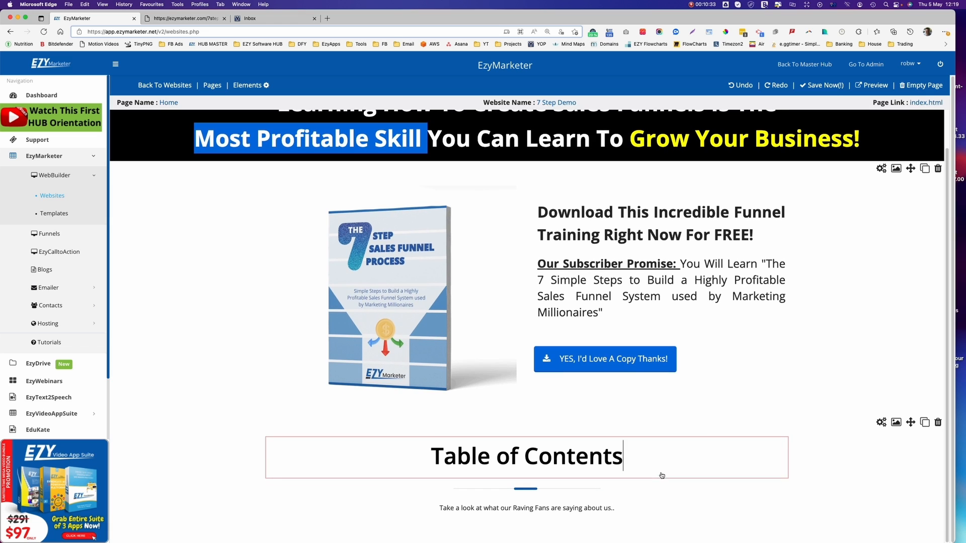
left_click(166, 18)
left_click_drag(298, 469, 206, 275)
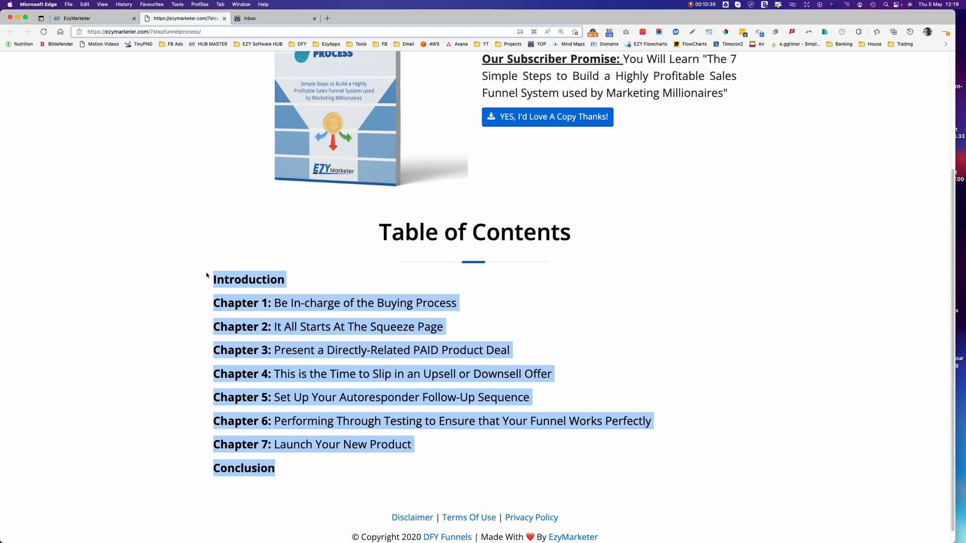
Paste the chapter list over the subtitle, left-aligned at Larger font size.
left_click(93, 18)
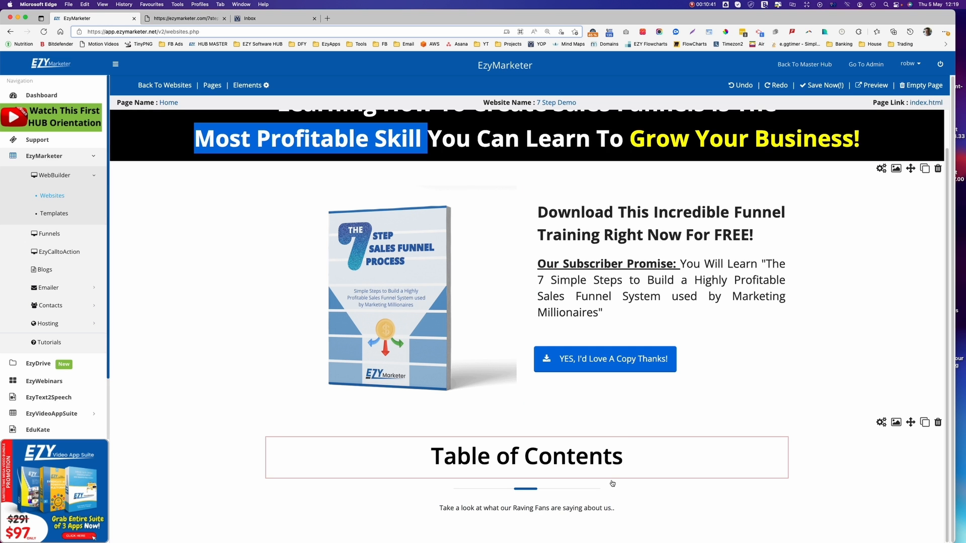
left_click_drag(633, 513, 408, 507)
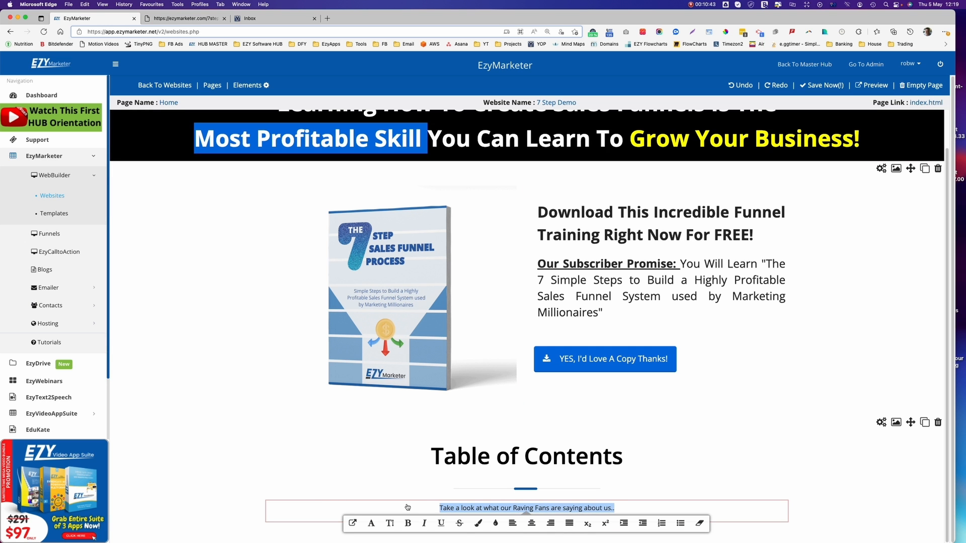
key("super+v")
scroll(585, 447, "down", 3)
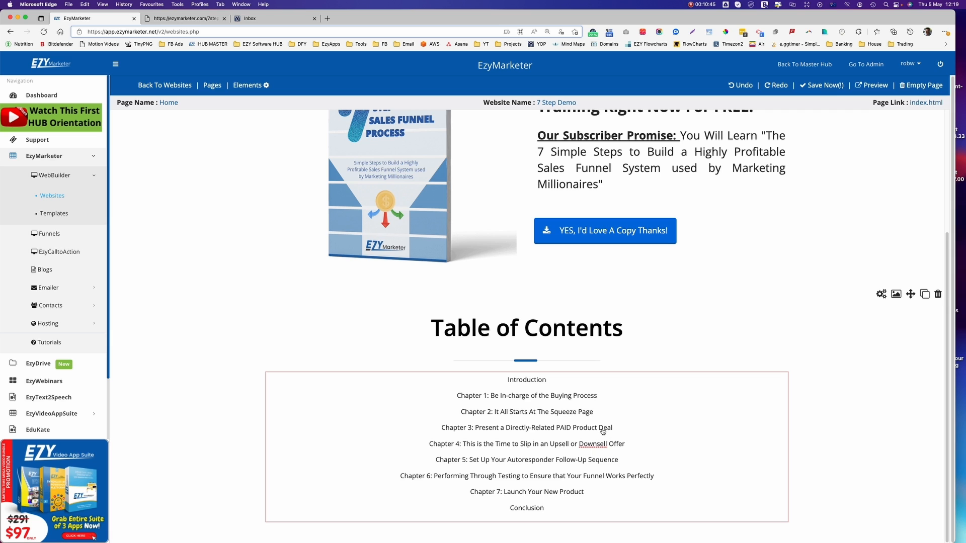
left_click_drag(563, 509, 492, 364)
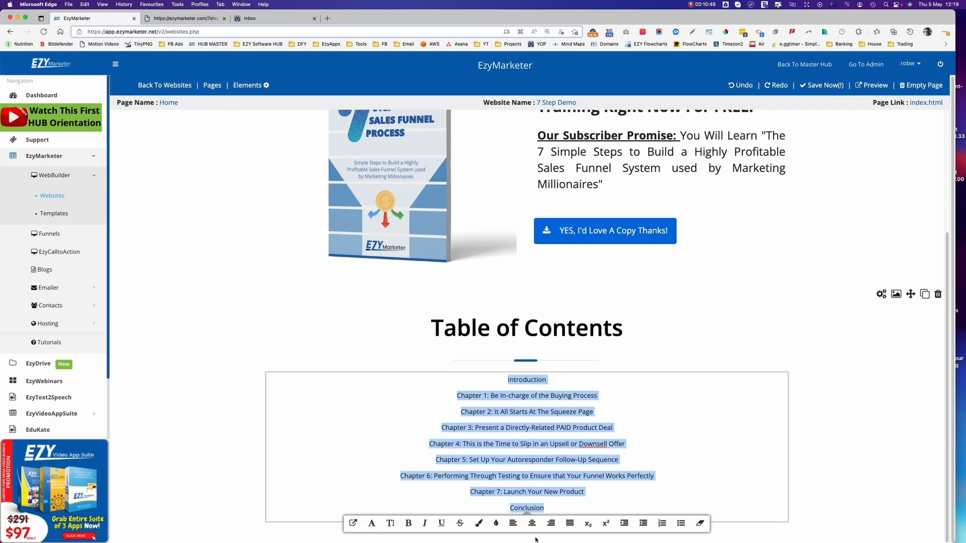
left_click(512, 524)
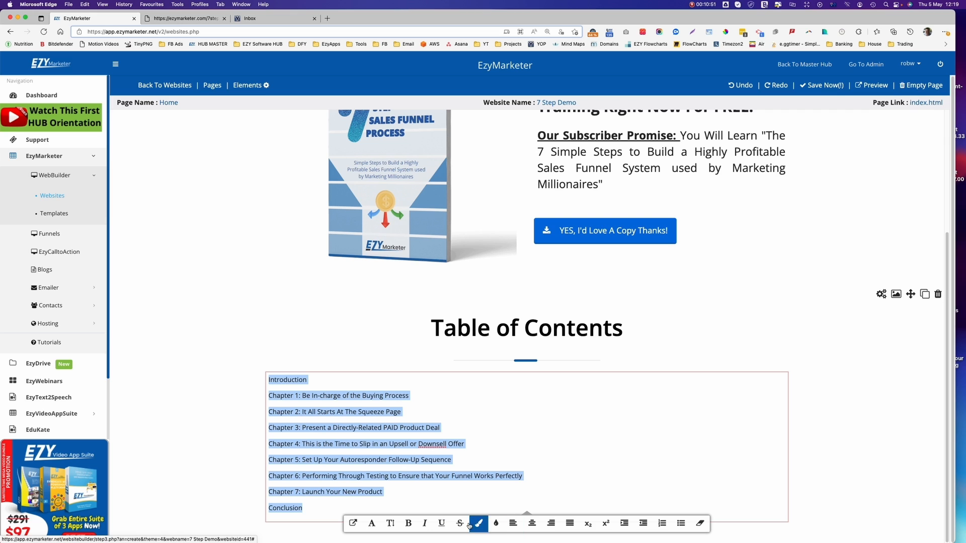
left_click(391, 524)
scroll(518, 541, "down", 1)
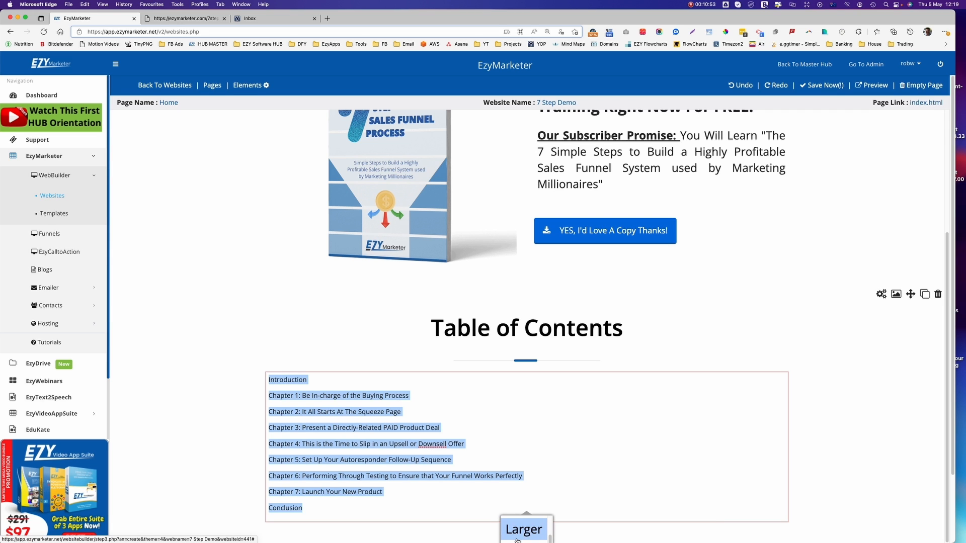
left_click(517, 540)
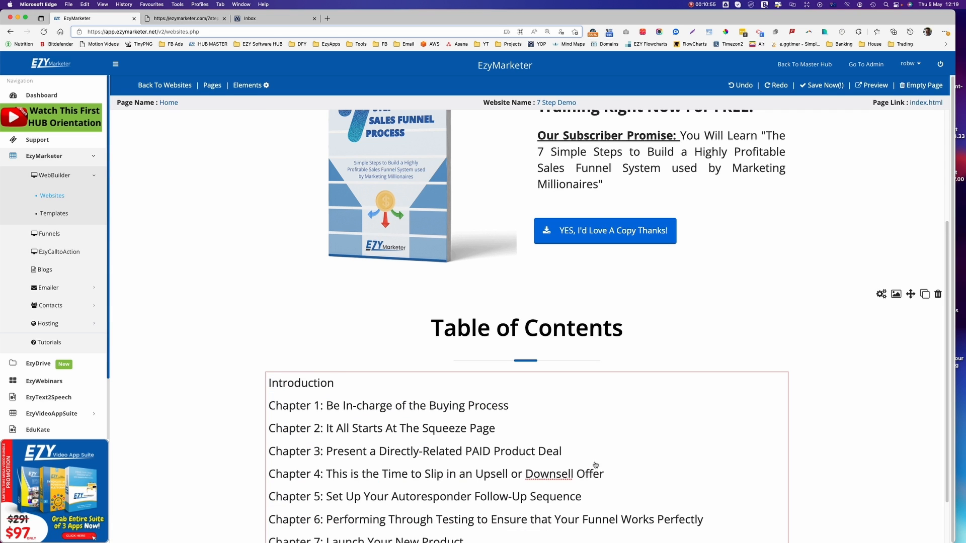
scroll(595, 463, "down", 2)
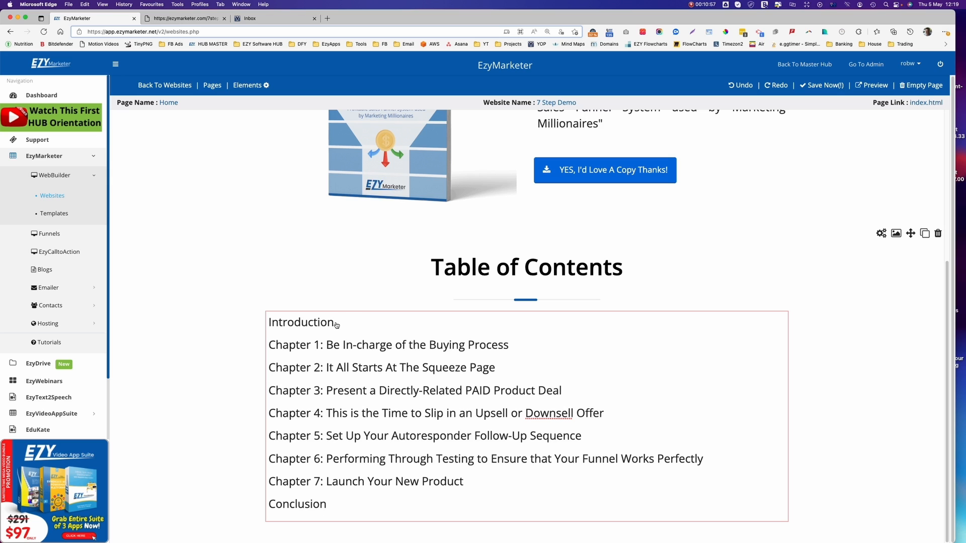
Bold Introduction, the Chapter 1–7 labels, and Conclusion with Cmd+B.
left_click_drag(336, 323, 250, 322)
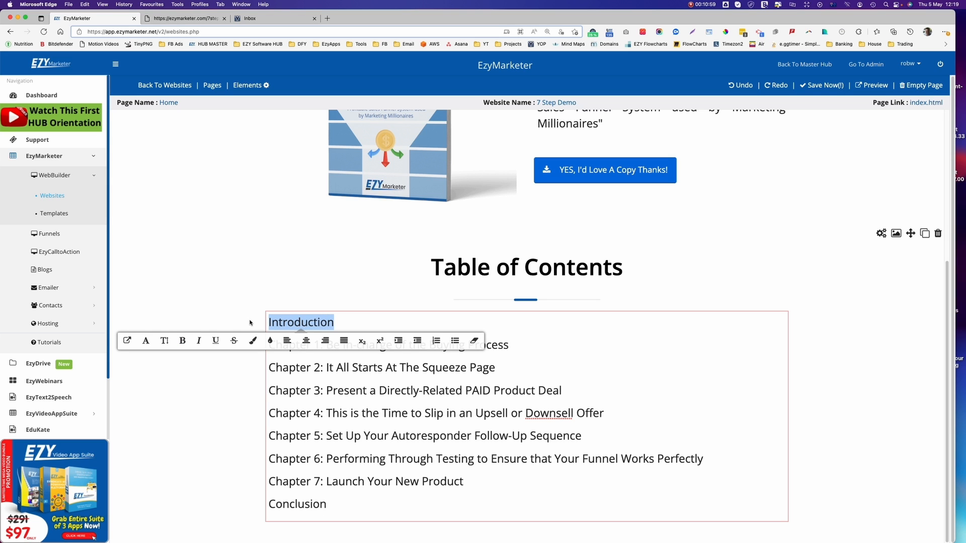
key("super+b")
left_click_drag(327, 370, 262, 369)
key("super+b")
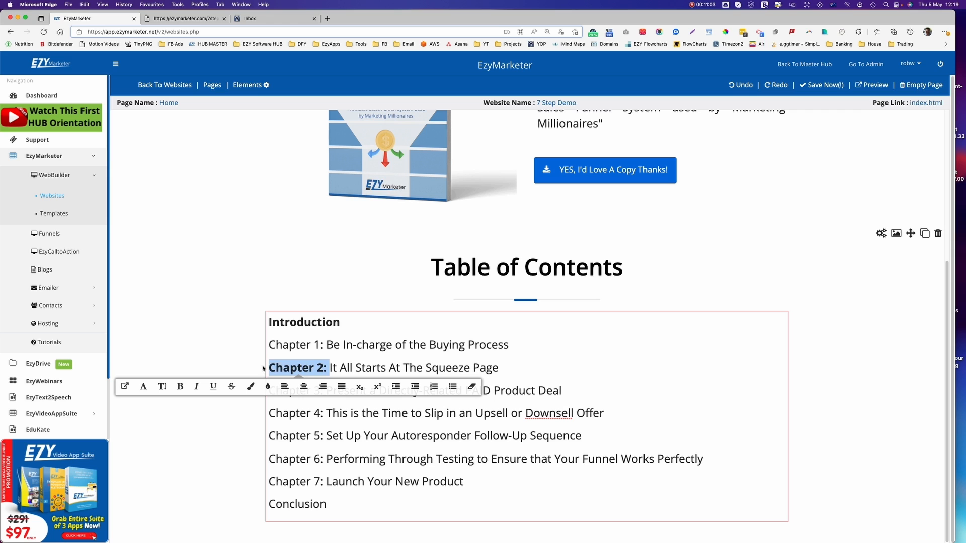
left_click_drag(328, 346, 252, 348)
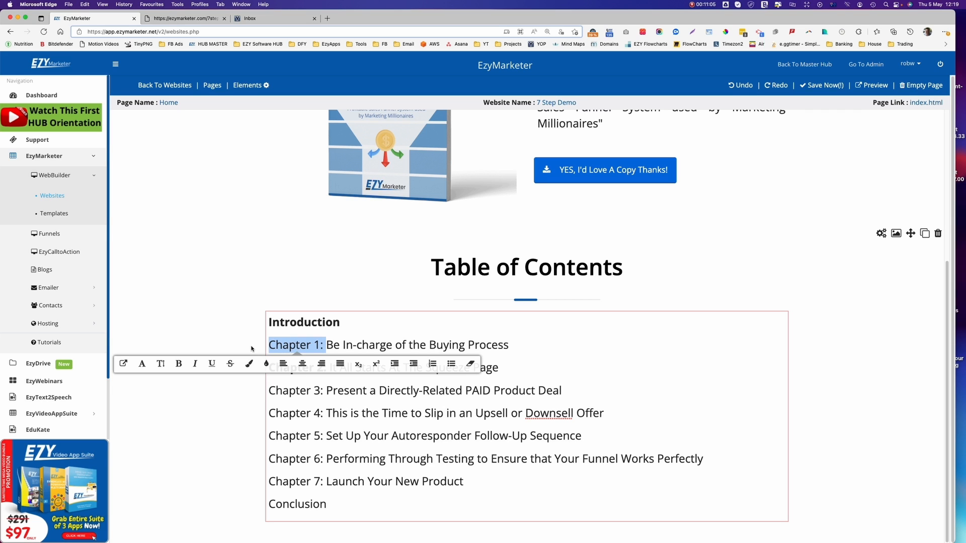
key("super+b")
left_click_drag(328, 392, 248, 393)
key("super+b")
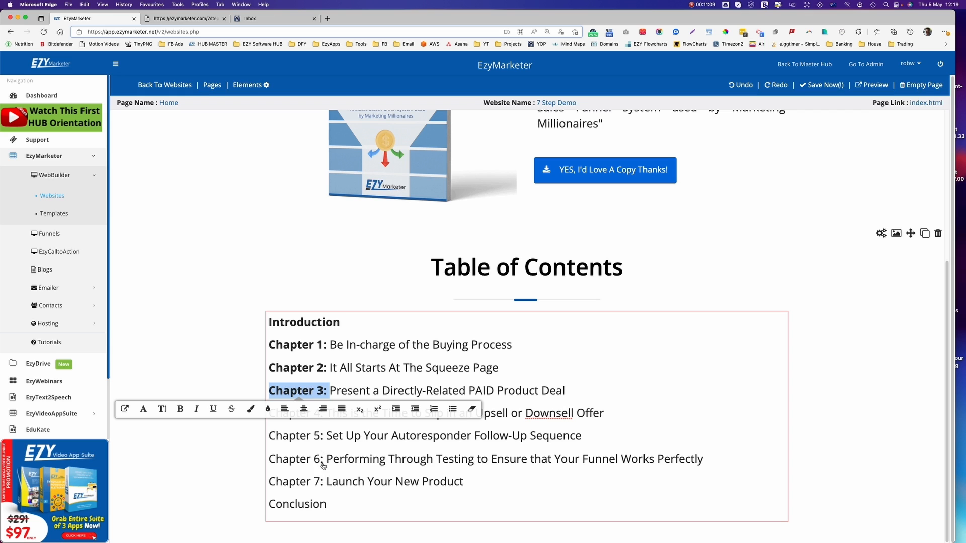
left_click_drag(327, 459, 250, 457)
key("super+b")
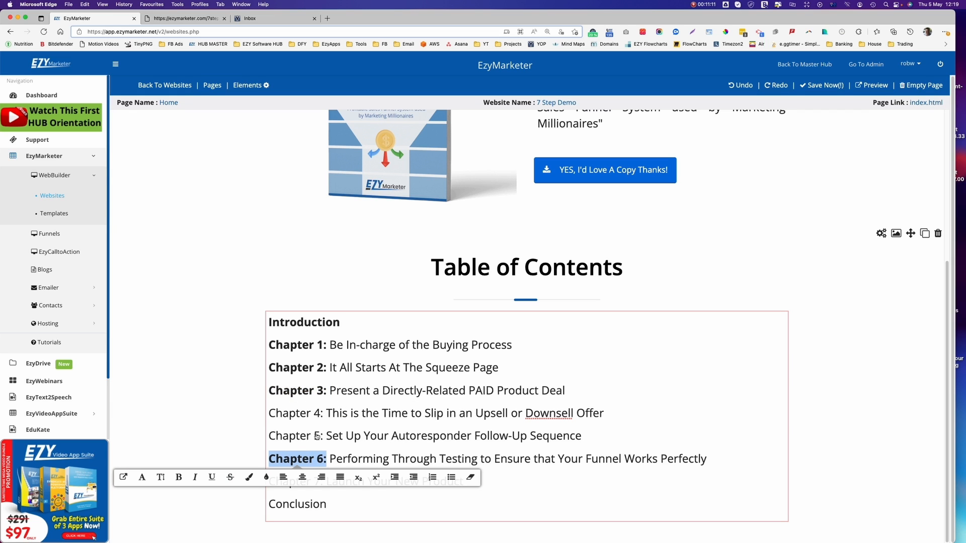
left_click_drag(323, 437, 252, 436)
key("super+b")
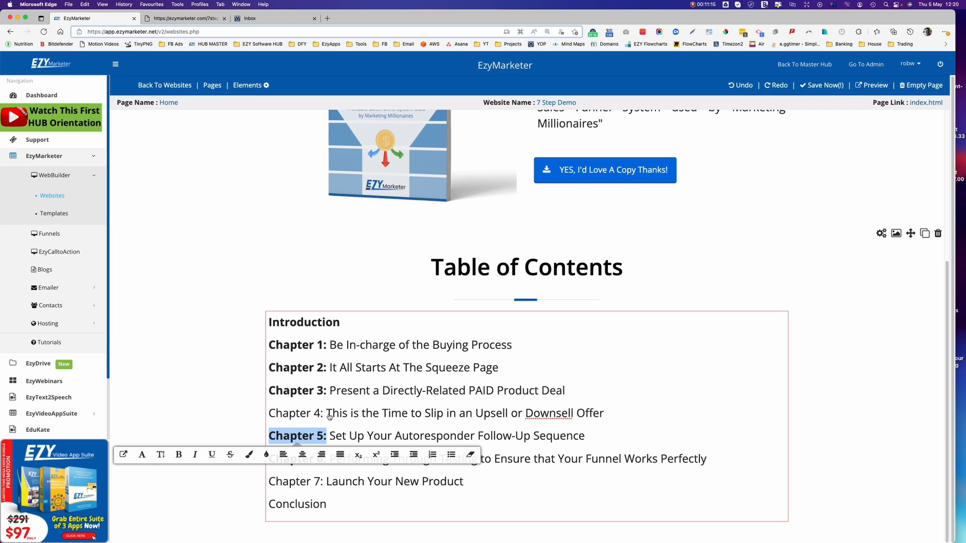
left_click_drag(329, 416, 243, 417)
key("super+b")
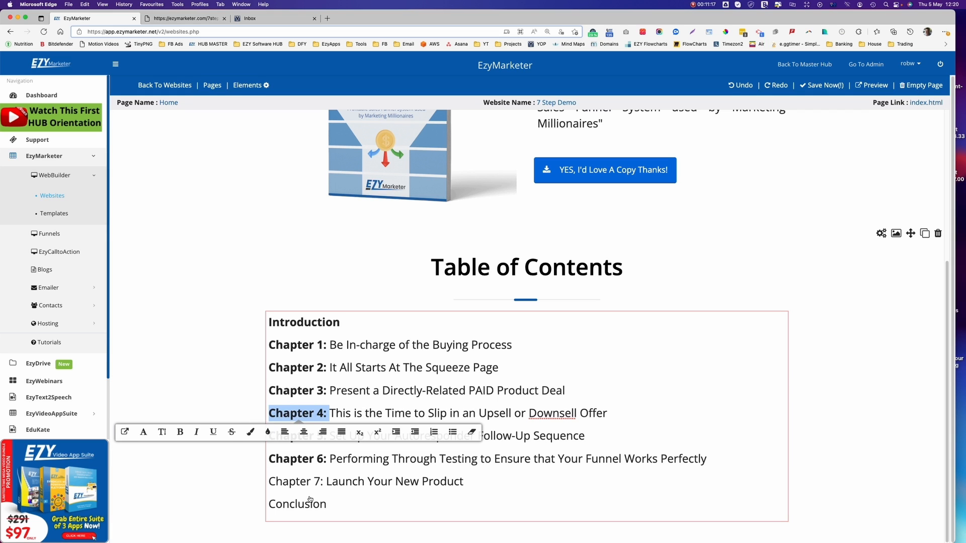
left_click_drag(327, 504, 245, 504)
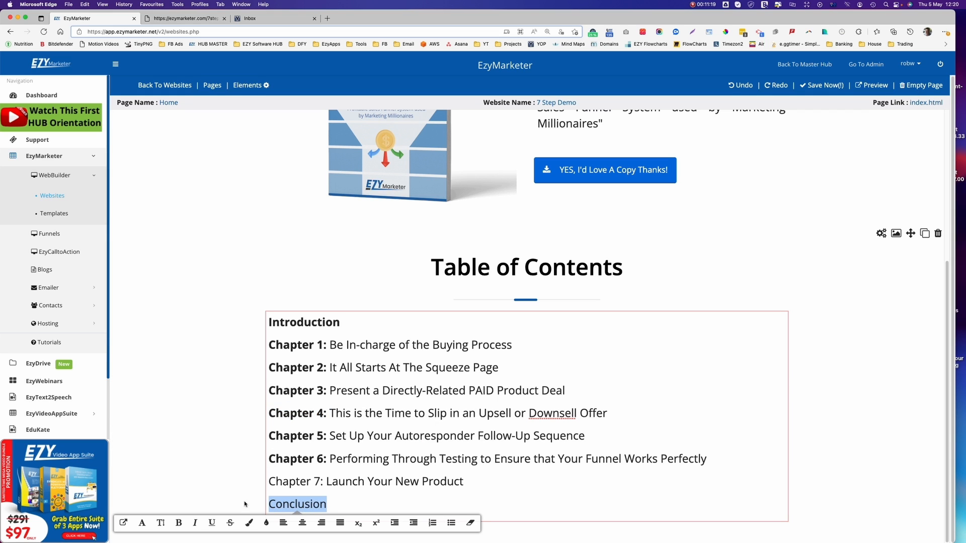
key("super+b")
left_click_drag(327, 482, 260, 482)
key("super+b")
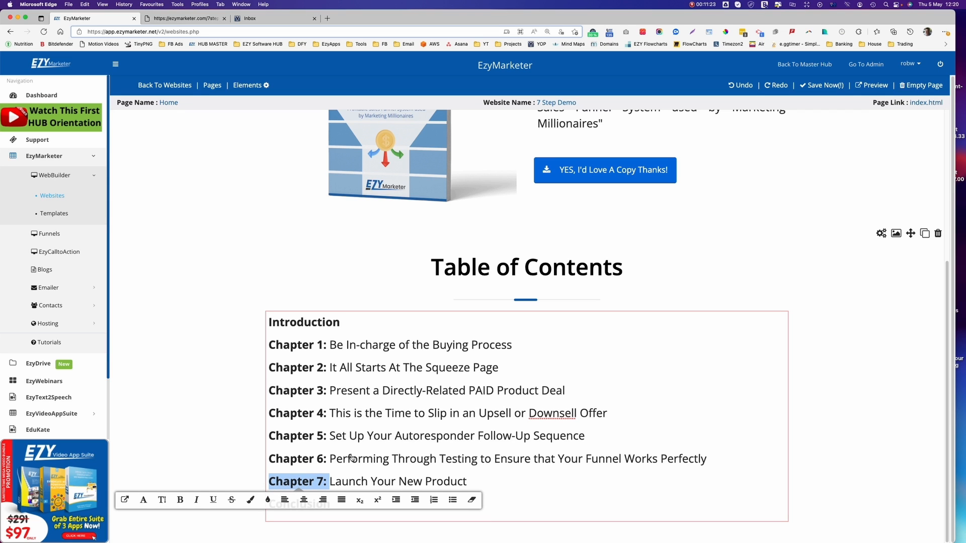
Deselect the text and compare the section against the live 7stepfunnelprocess page.
left_click(635, 459)
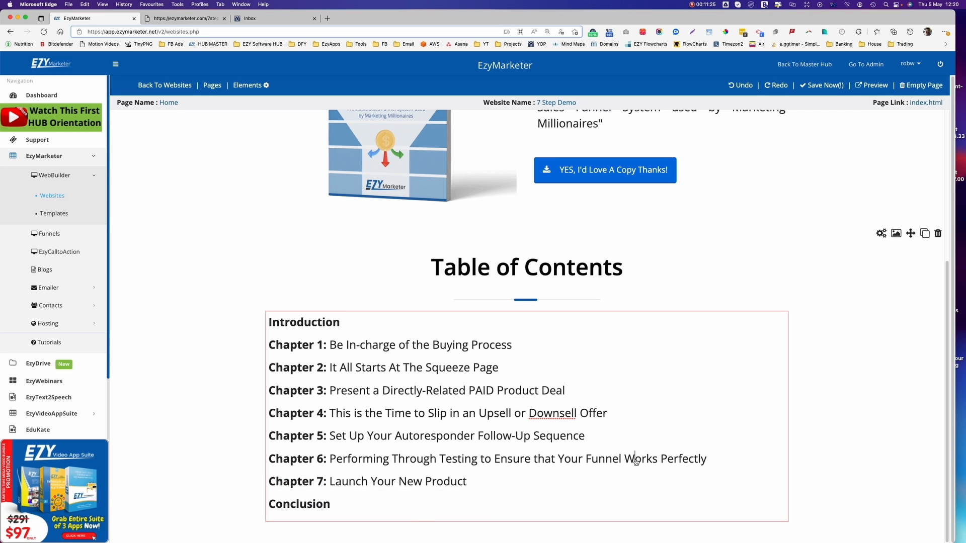
left_click(194, 19)
scroll(568, 404, "down", 1)
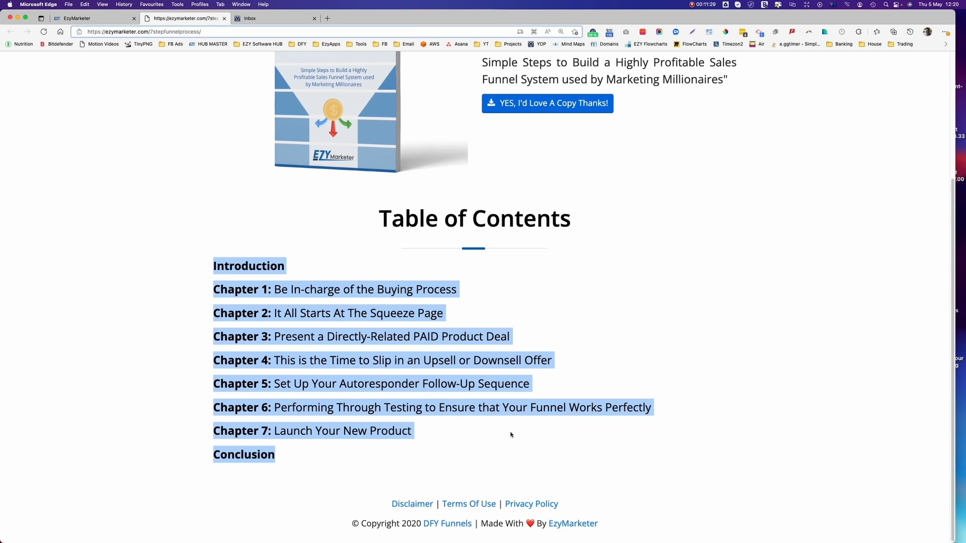
left_click(115, 18)
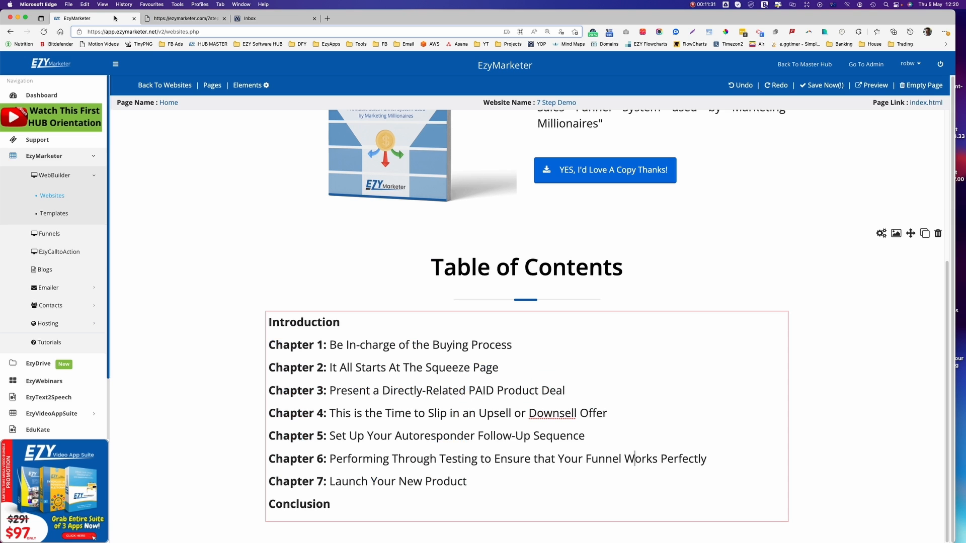
Drag the first Footer template, with Disclaimer, Terms Of Use and Privacy Policy links, below the Table of Contents.
left_click(247, 89)
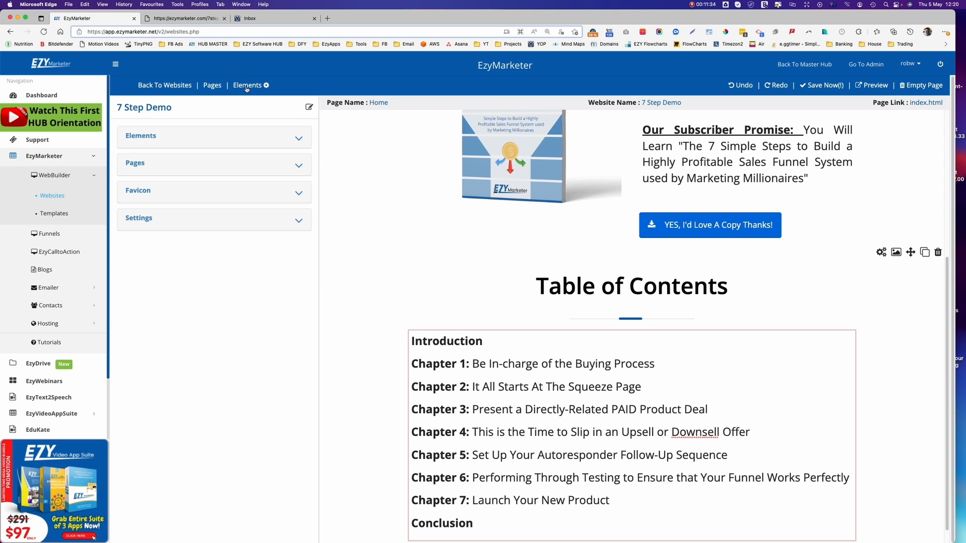
left_click(168, 136)
scroll(239, 289, "down", 5)
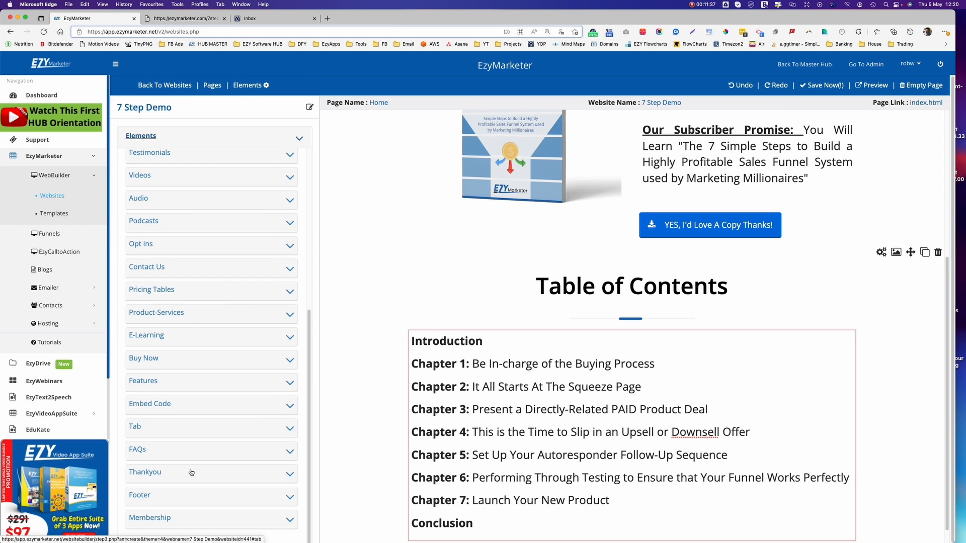
left_click(171, 497)
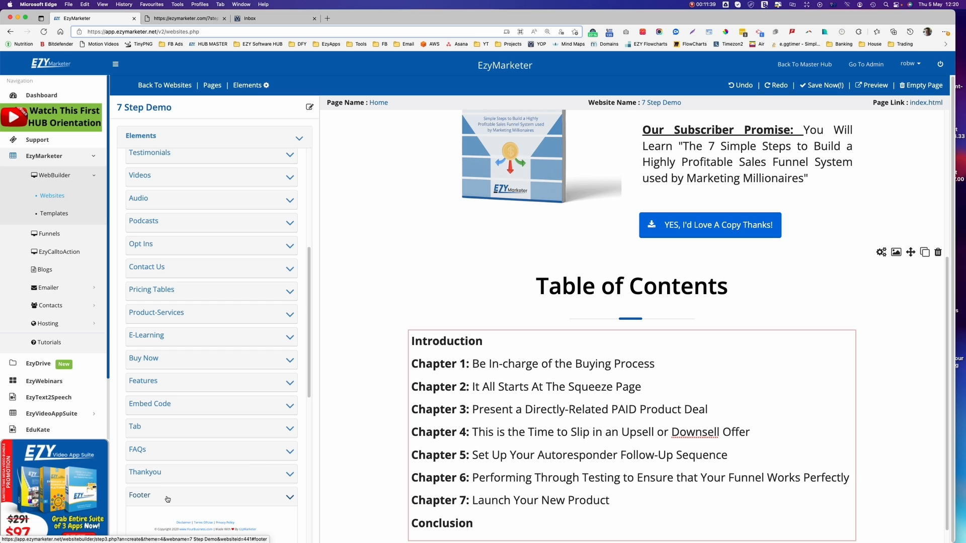
left_click(167, 498)
left_click(168, 497)
scroll(224, 324, "down", 10)
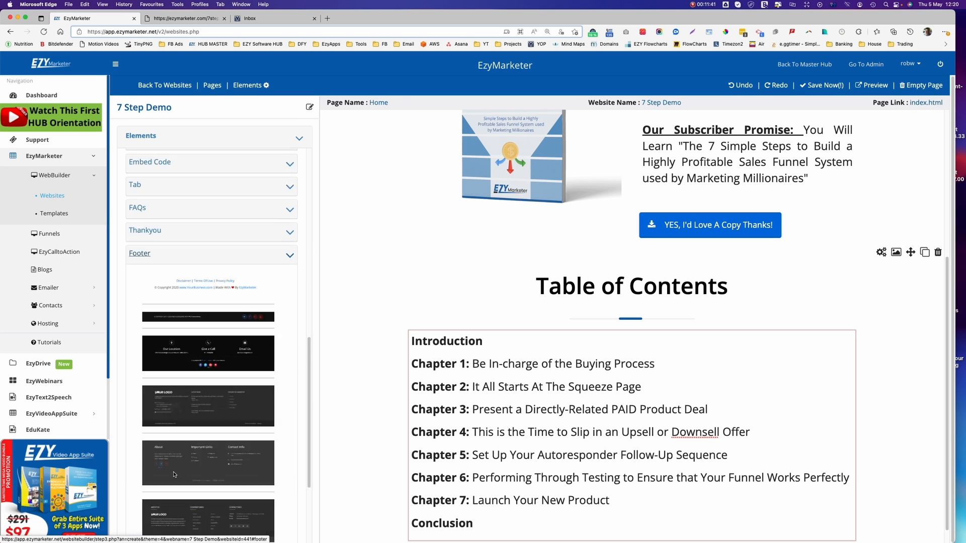
scroll(212, 327, "up", 5)
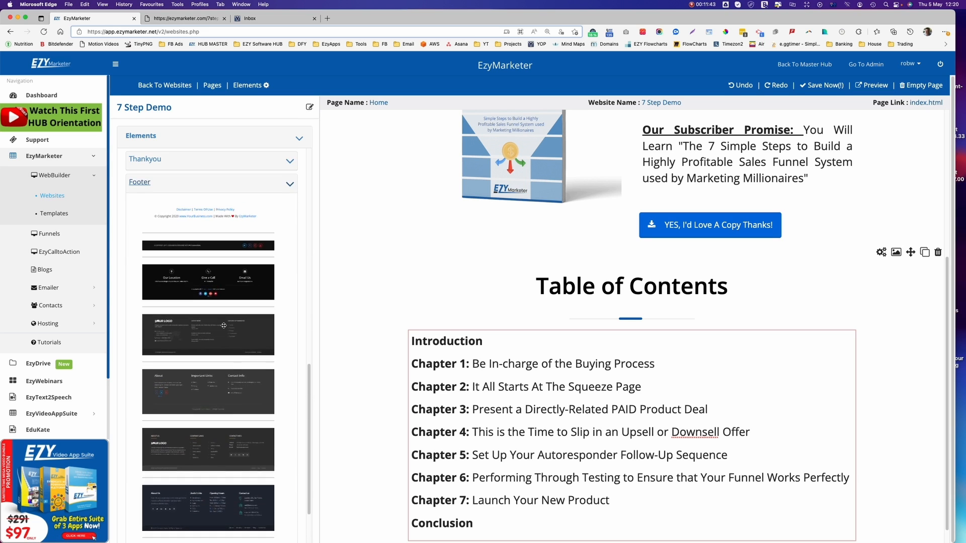
scroll(211, 377, "up", 5)
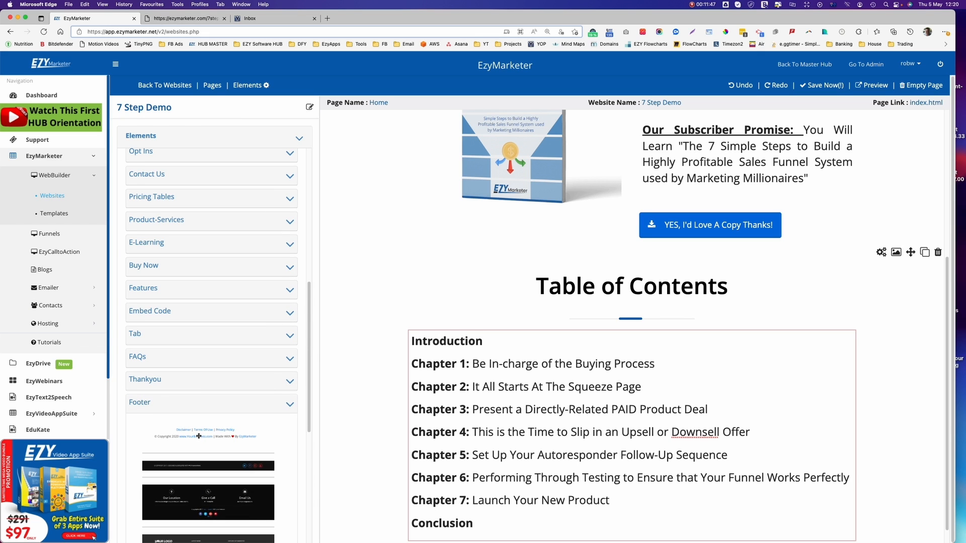
left_click_drag(200, 436, 621, 481)
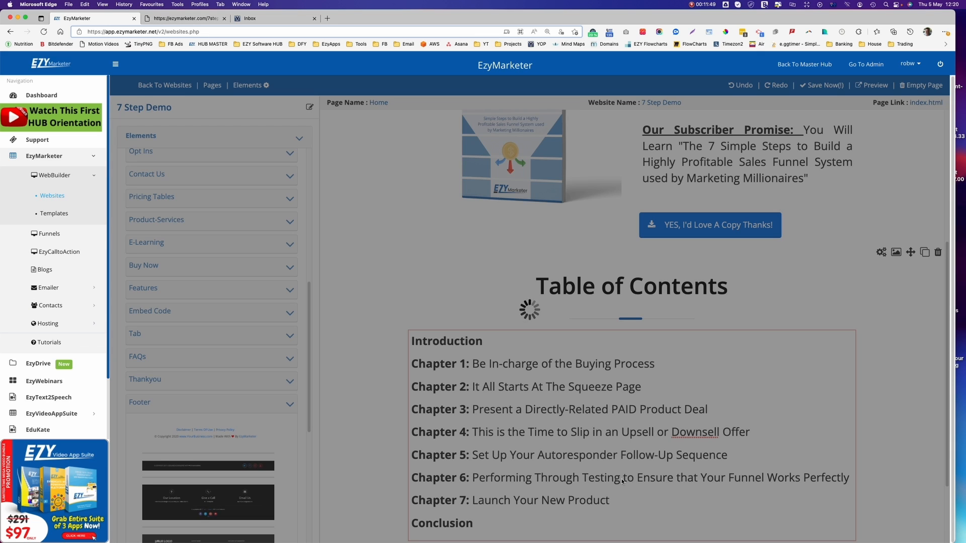
scroll(622, 482, "down", 3)
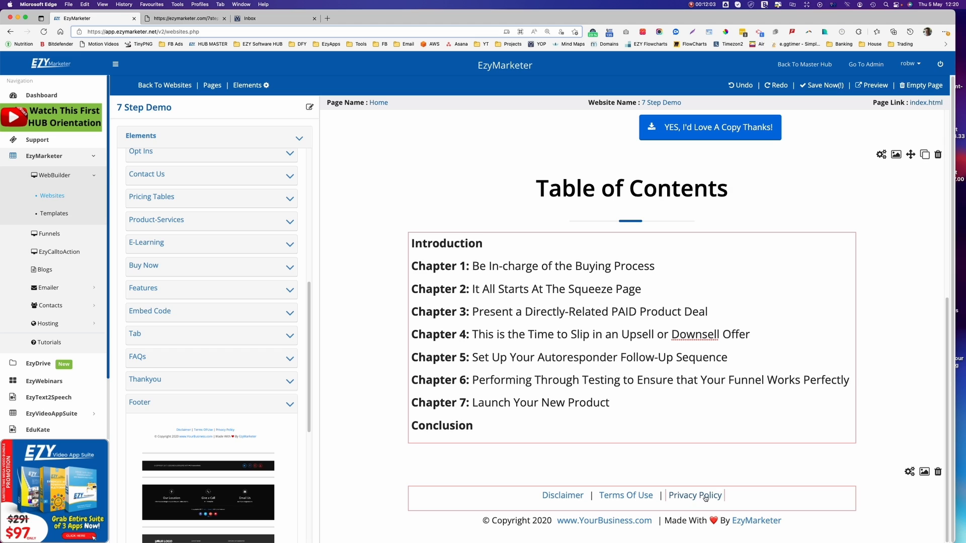
Open the prebuilt Disclaimer page from the Pages list, then switch back to Home.
left_click(209, 85)
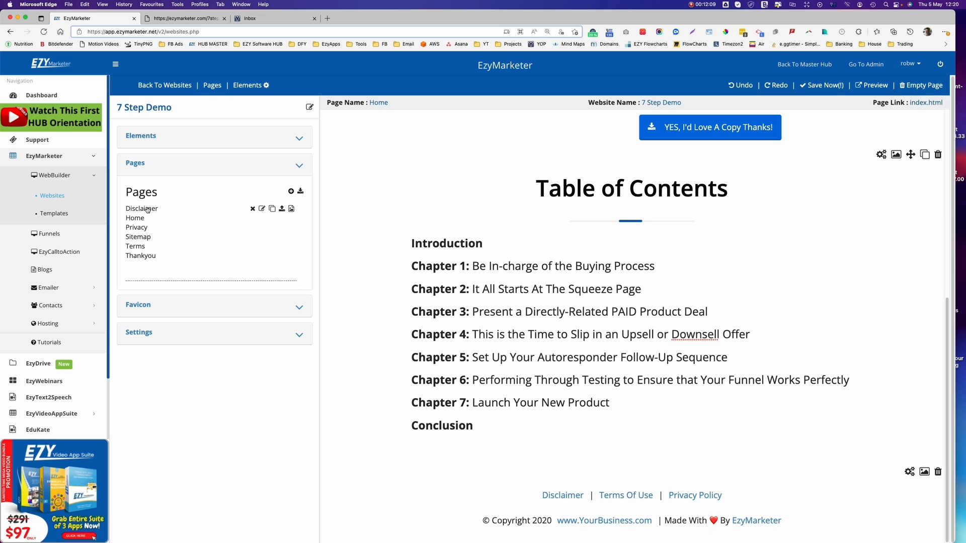
left_click(148, 210)
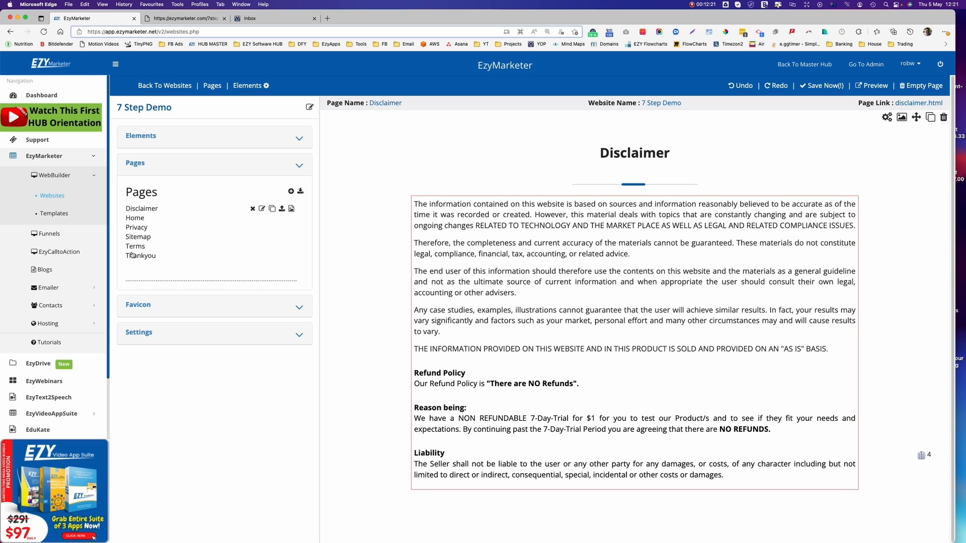
left_click(134, 220)
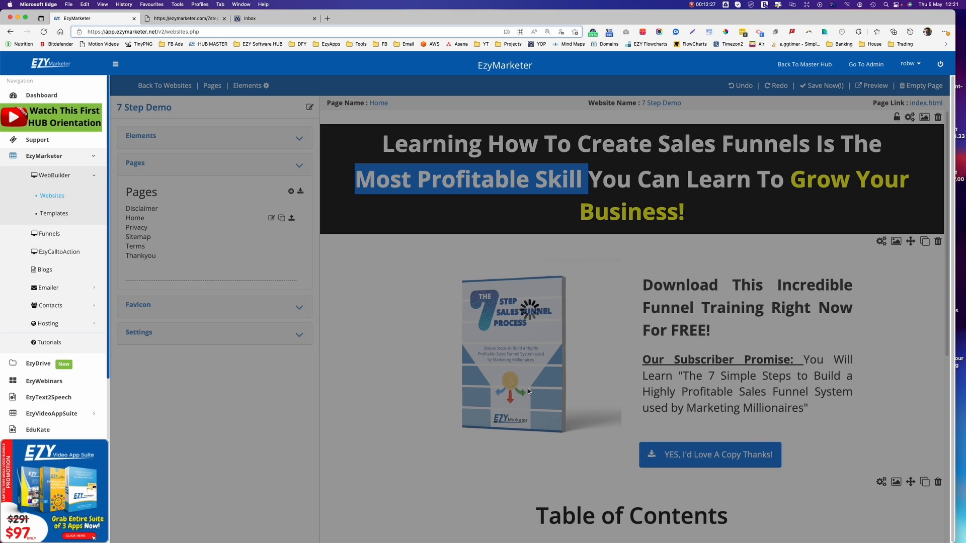
scroll(597, 367, "down", 5)
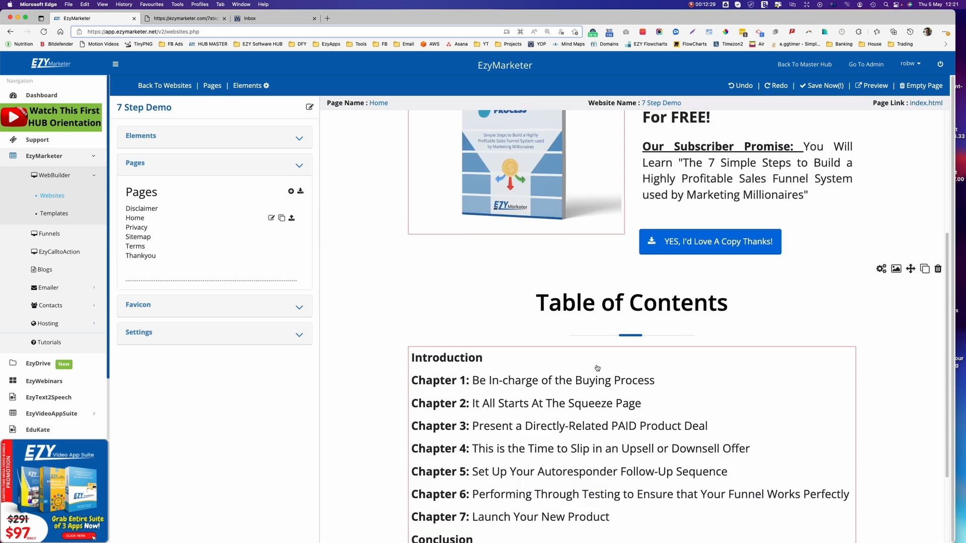
scroll(597, 368, "down", 3)
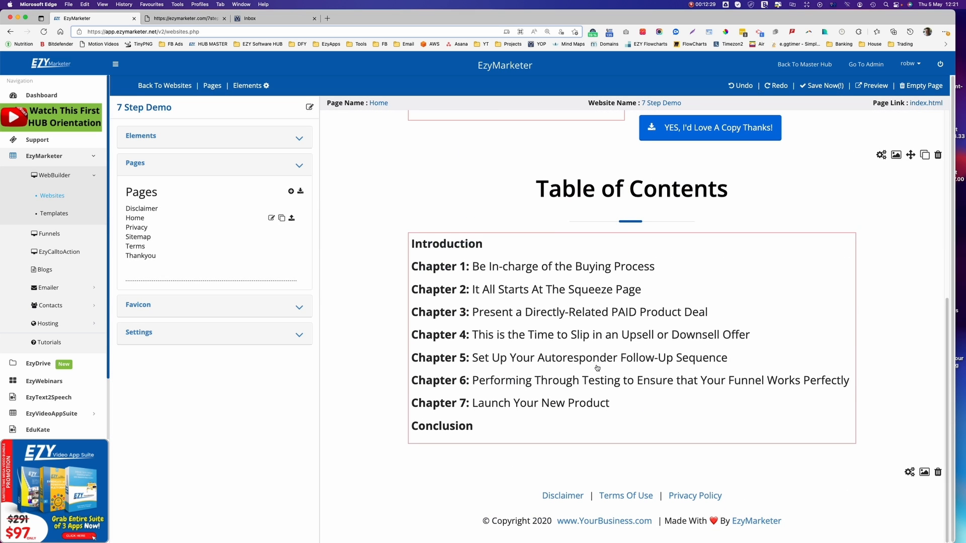
Recaption the footer link 'Funnel Process', linked to Home in a New Tab, and apply.
left_click(607, 523)
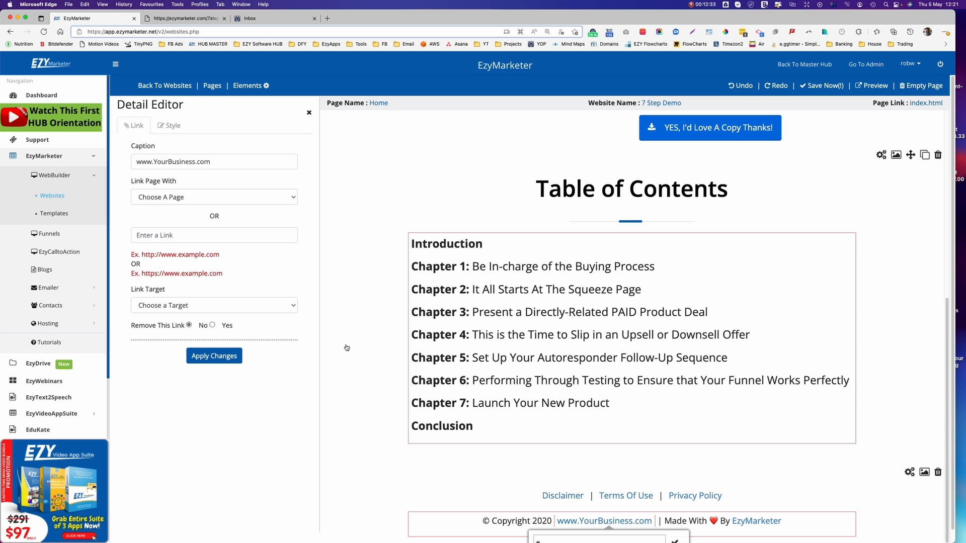
left_click_drag(221, 162, 125, 160)
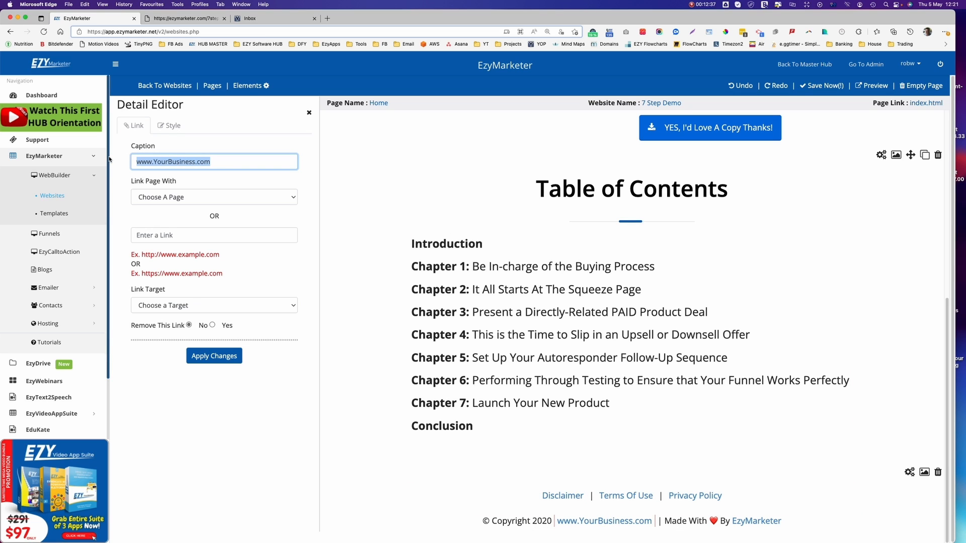
type("Funnel")
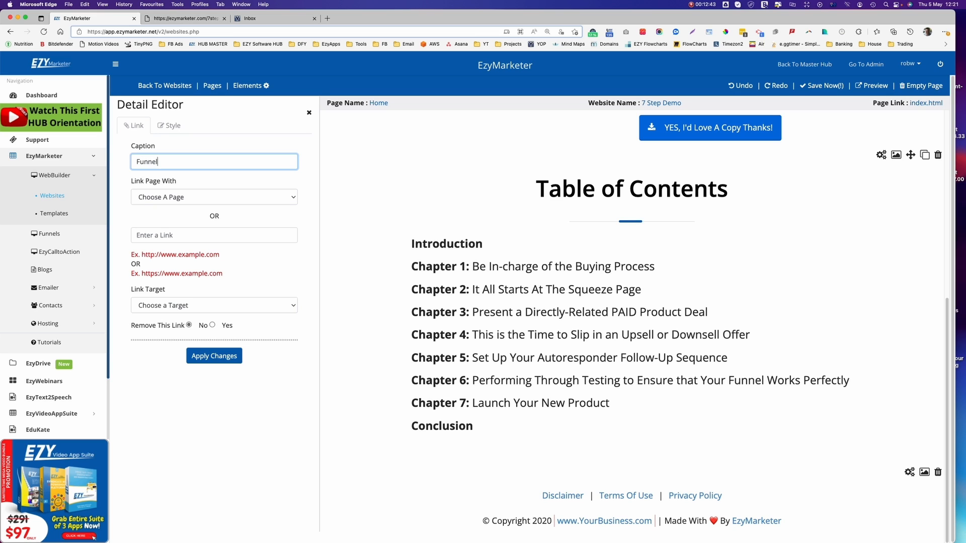
type("Process")
left_click(200, 195)
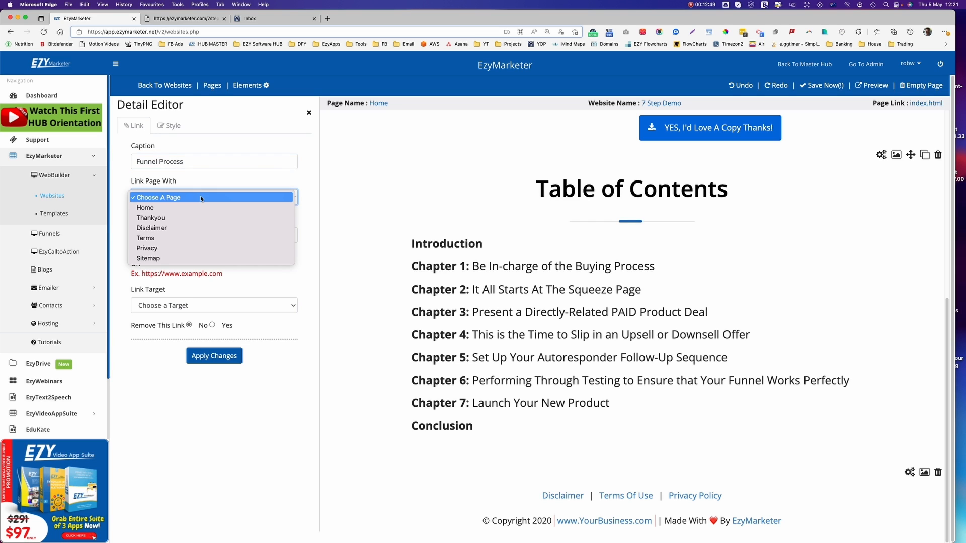
left_click(188, 210)
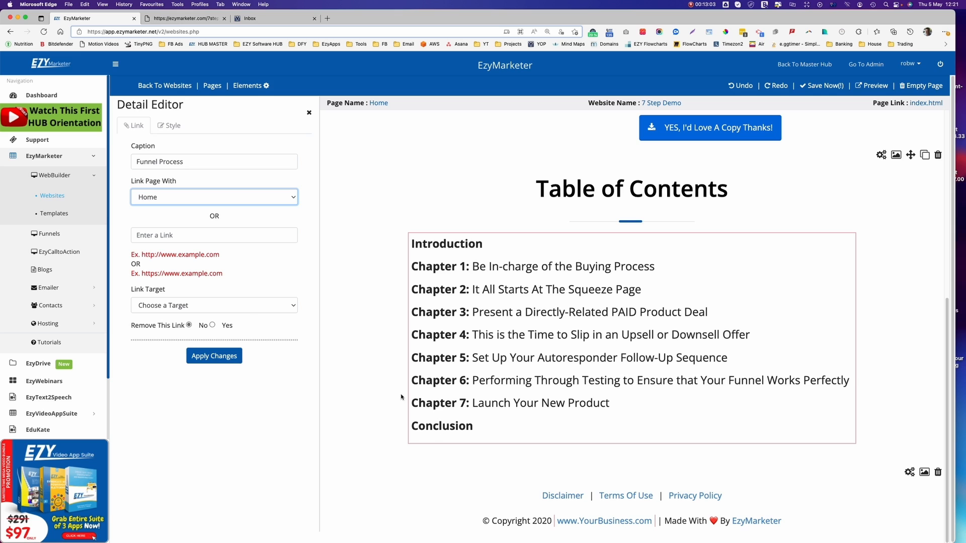
left_click(245, 308)
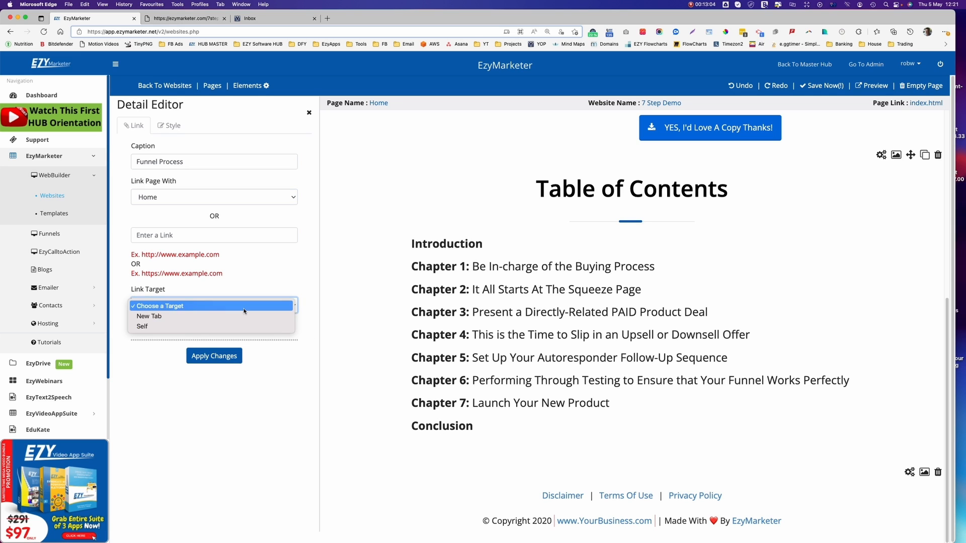
left_click(167, 317)
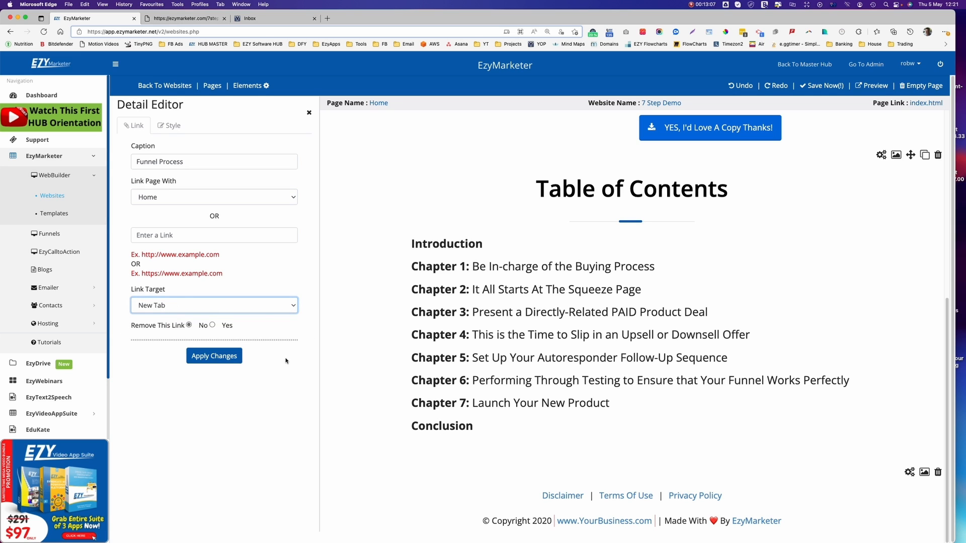
left_click(211, 360)
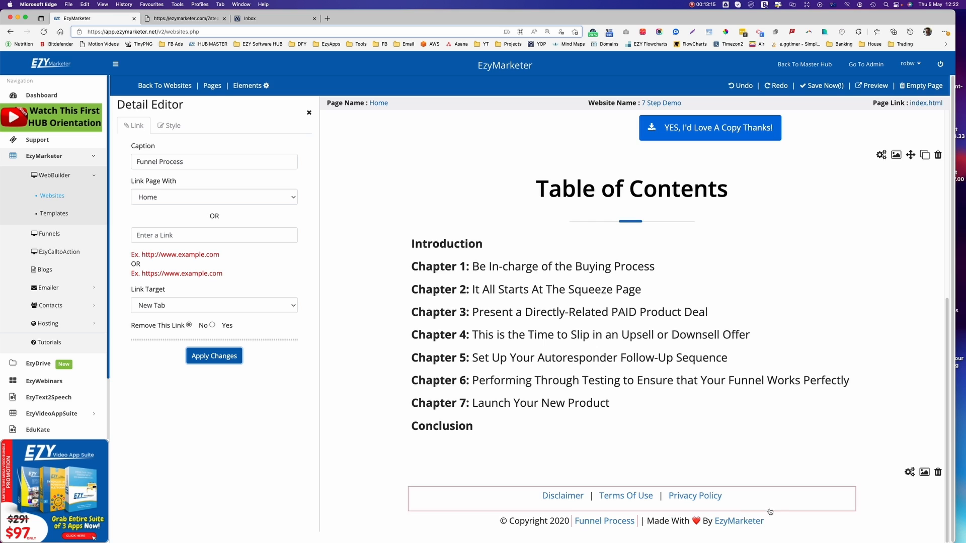
Change the footer copyright year to 2022 and save the page.
left_click(569, 525)
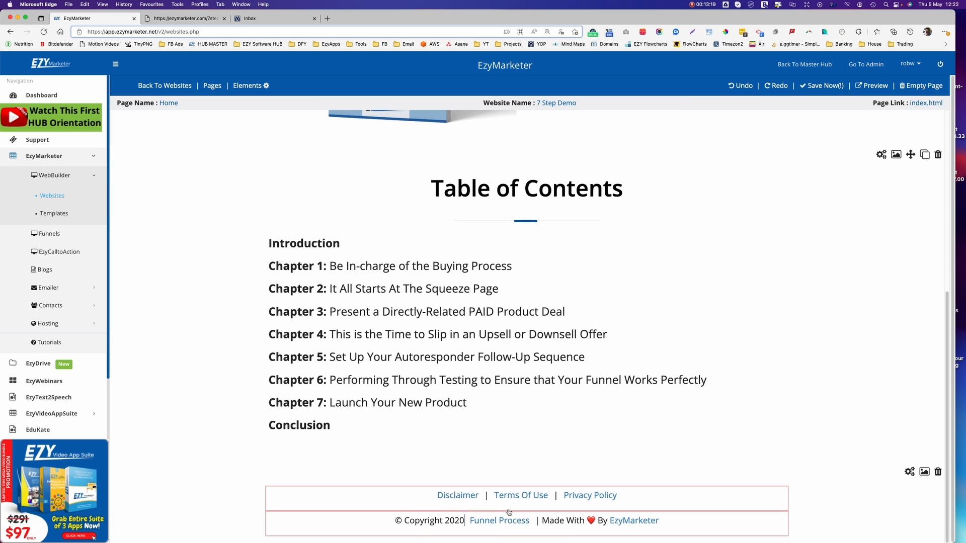
key("BackSpace")
type("2")
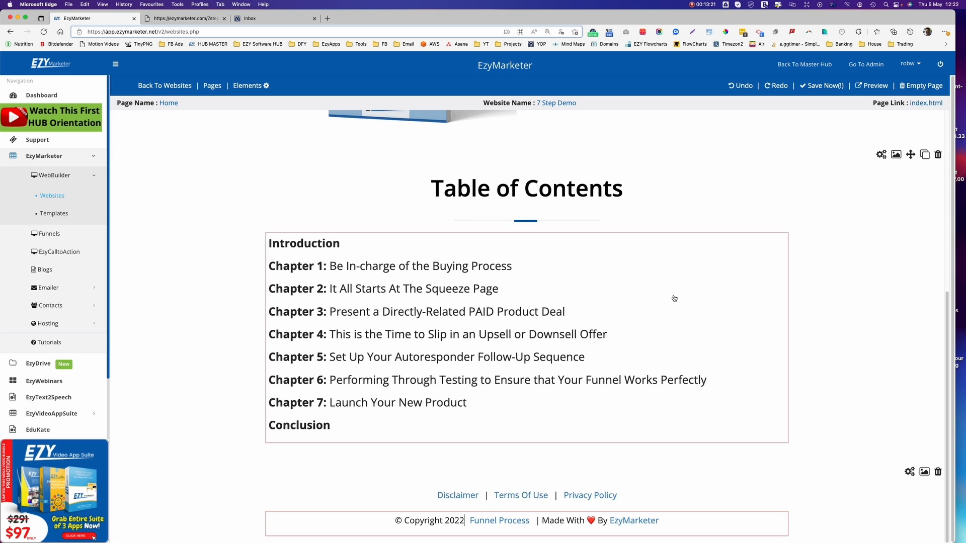
scroll(674, 298, "up", 6)
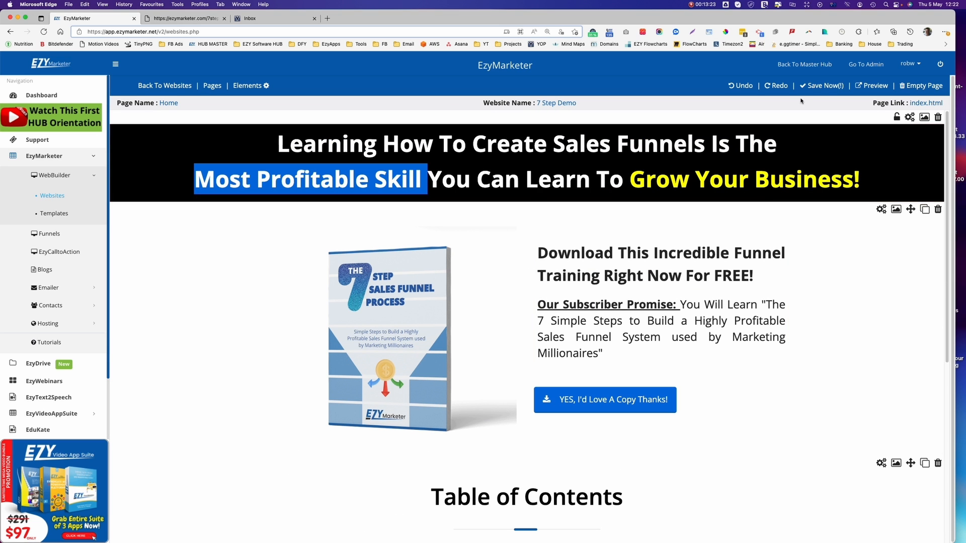
left_click(818, 86)
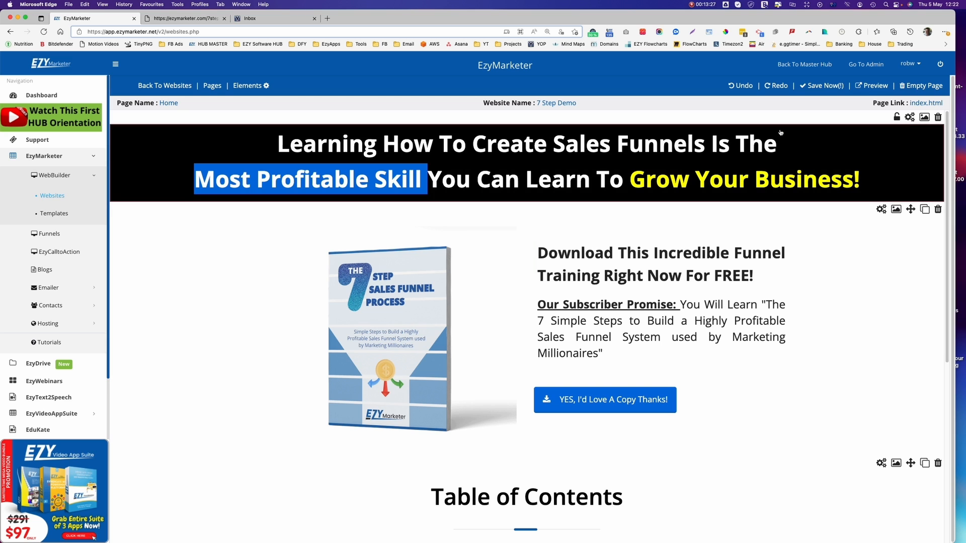
Preview the landing page at tablet, mobile and desktop widths.
left_click(871, 86)
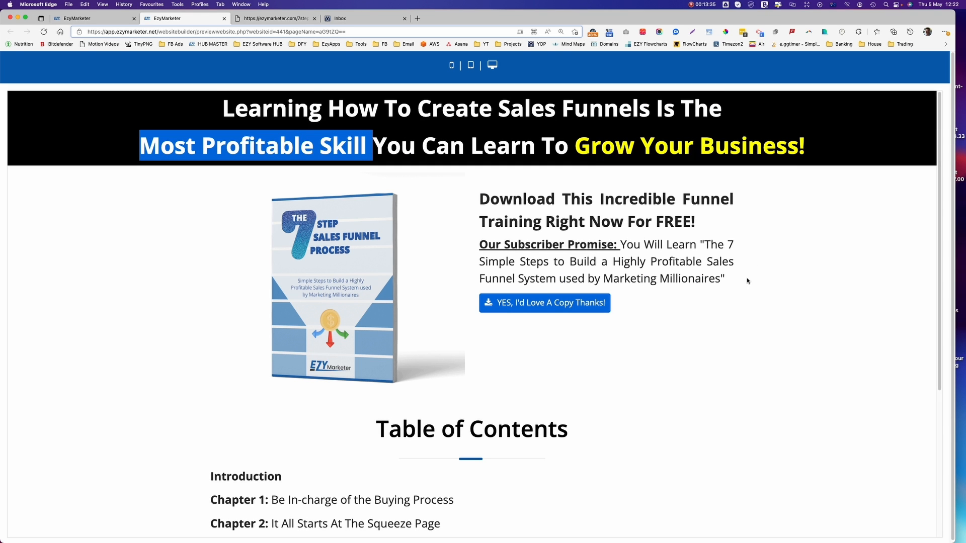
scroll(746, 342, "down", 2)
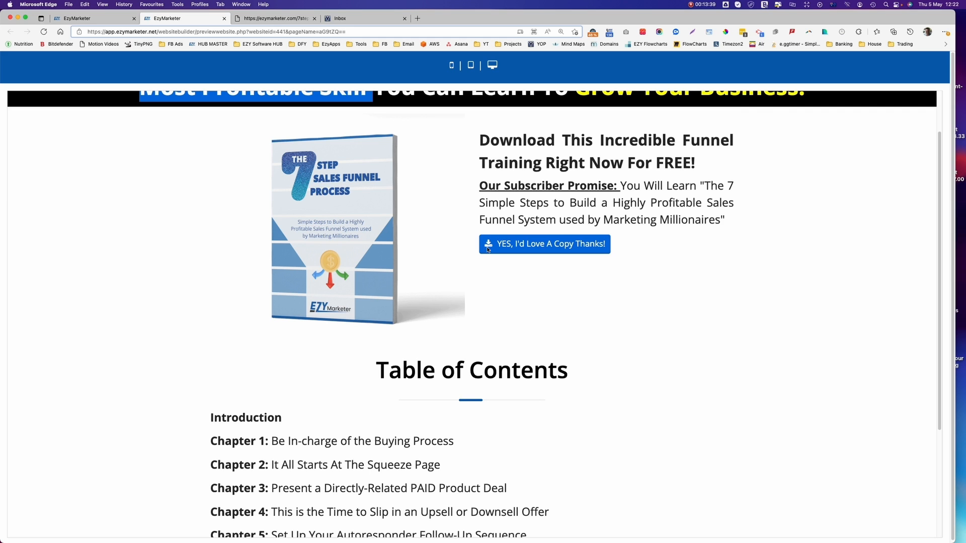
scroll(647, 352, "down", 5)
scroll(649, 352, "up", 7)
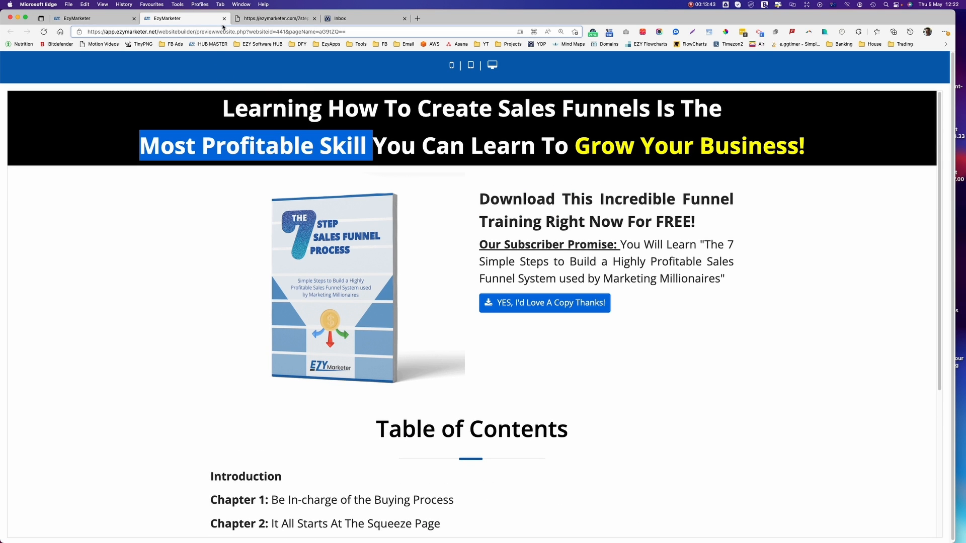
left_click(472, 65)
left_click(452, 65)
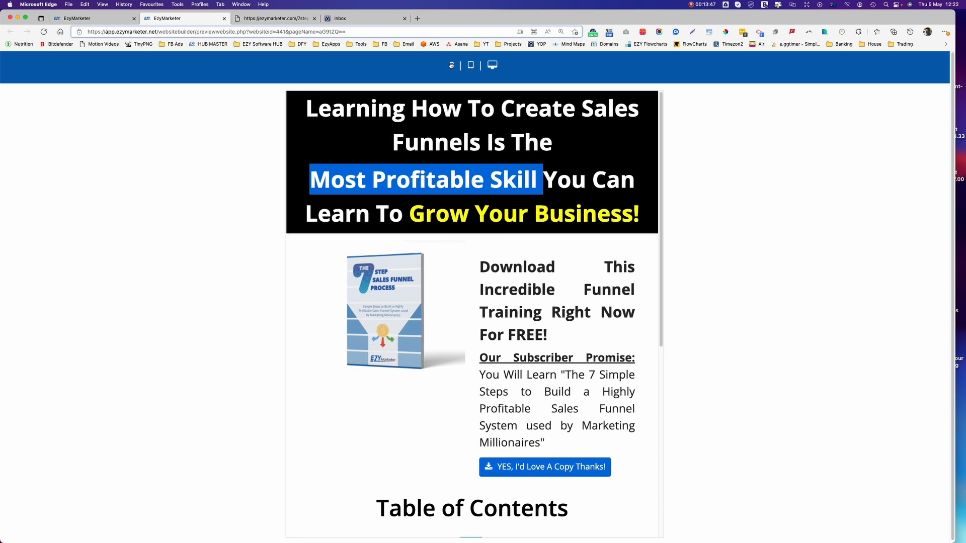
left_click(492, 66)
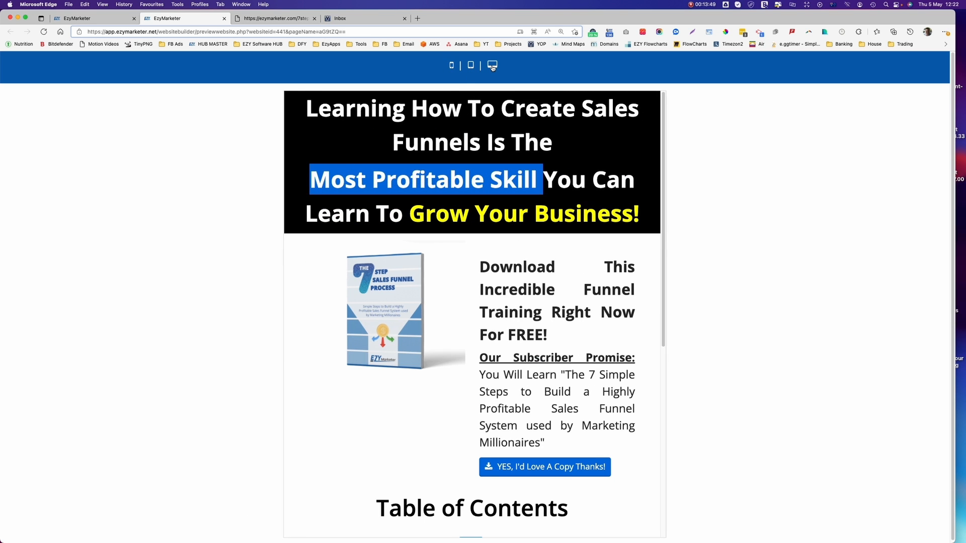
Add a blank line above the download heading and save.
left_click(97, 20)
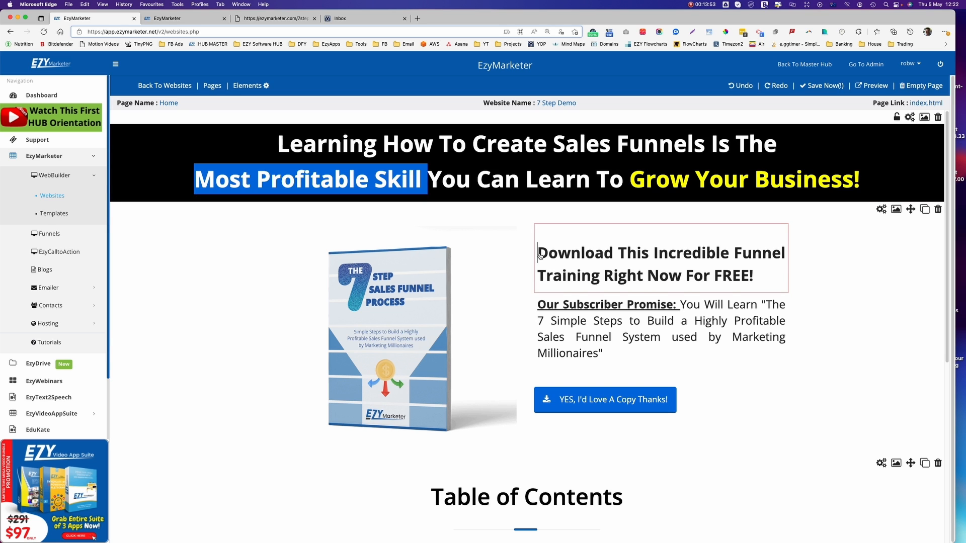
key("Return")
left_click(821, 87)
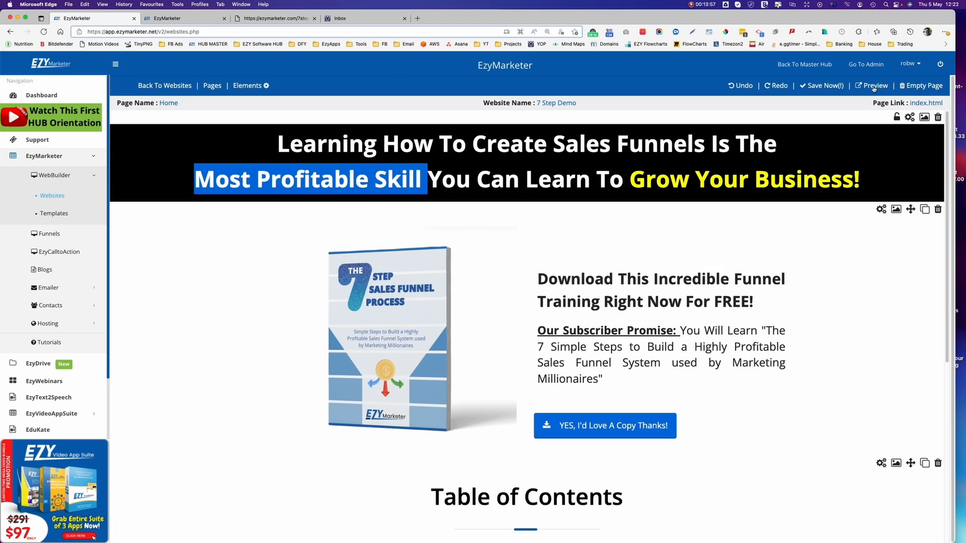
Recheck a fresh preview, close both preview tabs, and save the page again.
left_click(874, 87)
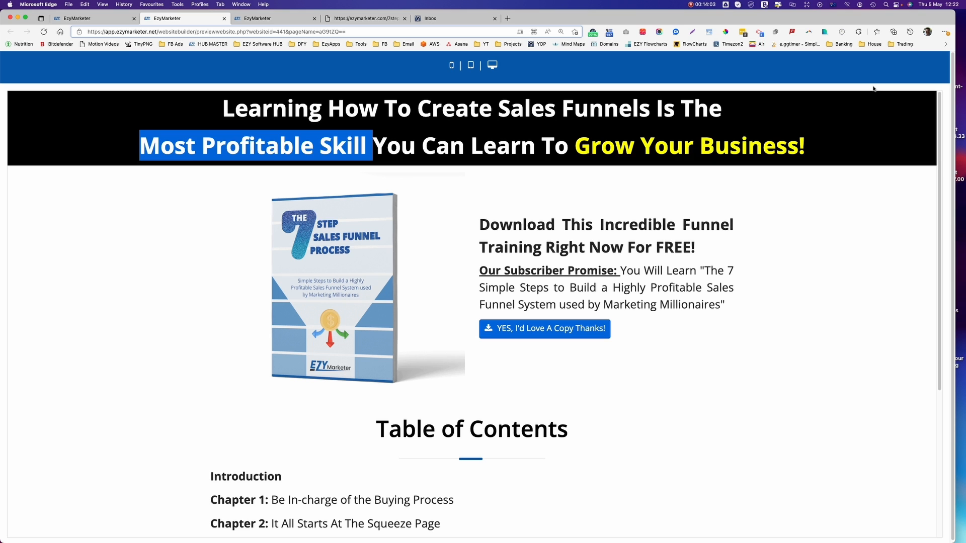
scroll(748, 328, "down", 5)
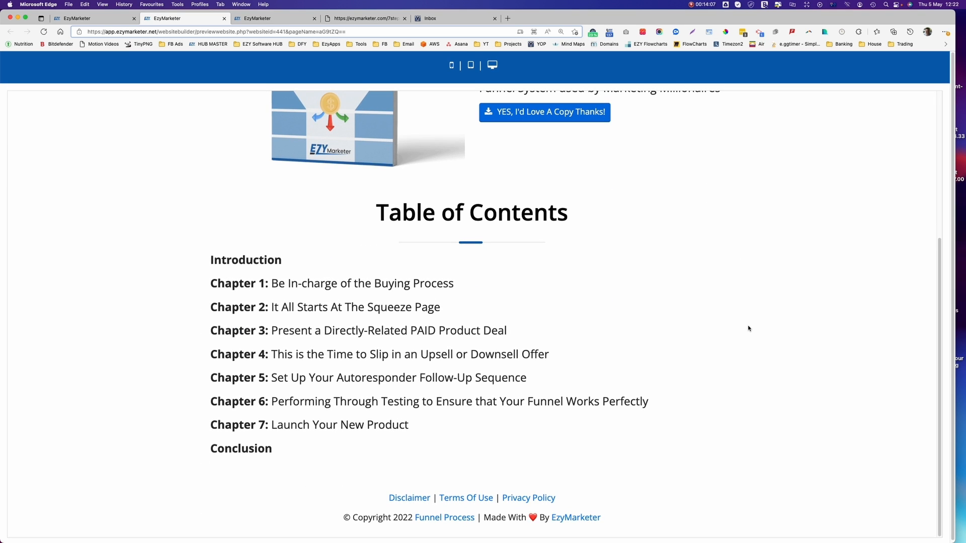
scroll(605, 241, "up", 5)
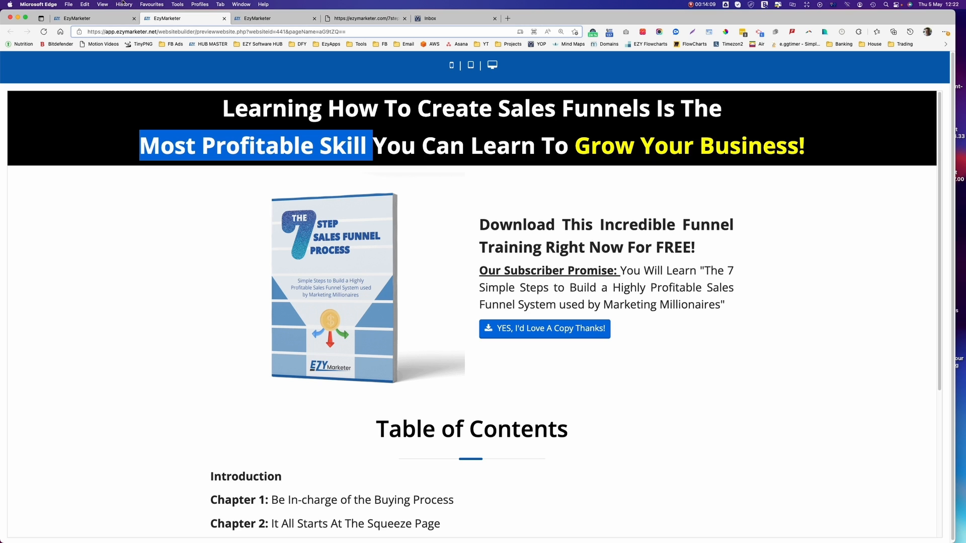
left_click(224, 18)
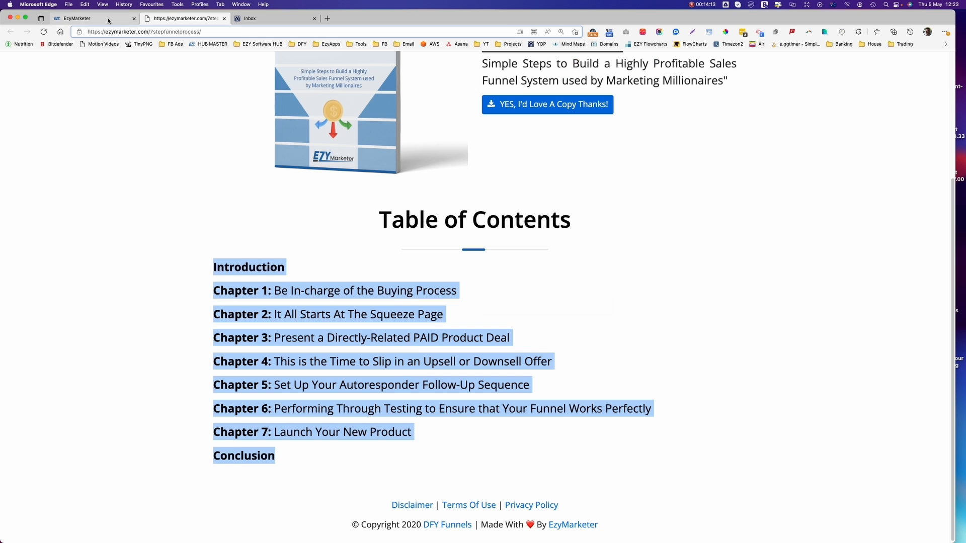
left_click(224, 19)
scroll(829, 382, "down", 5)
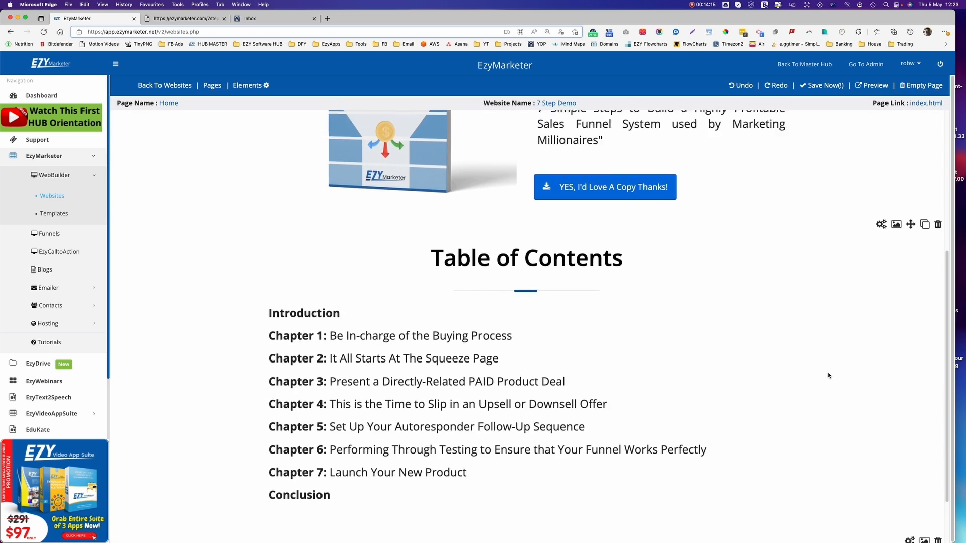
scroll(827, 373, "up", 5)
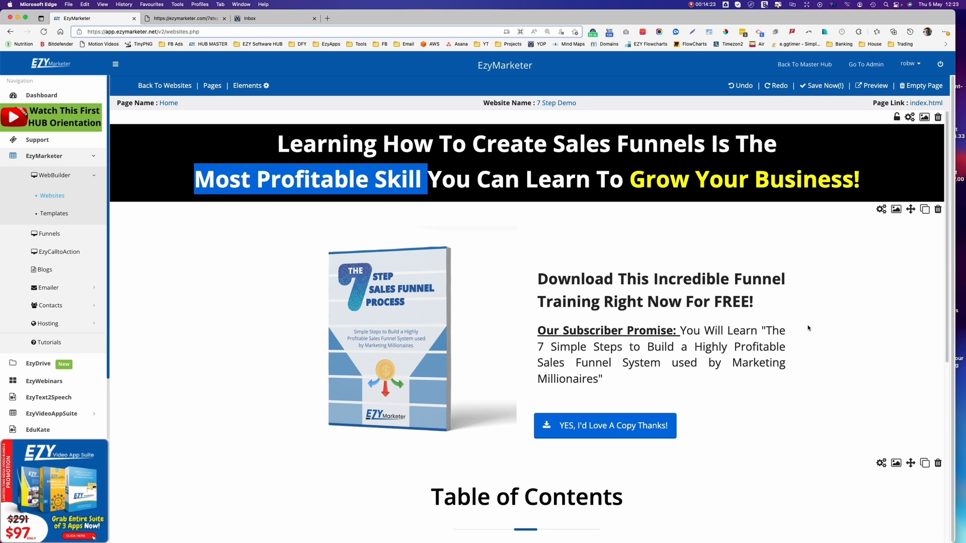
left_click(812, 87)
Open the Funnels list and copy the '7 Step Sales Funnel Process' funnel name.
left_click(45, 235)
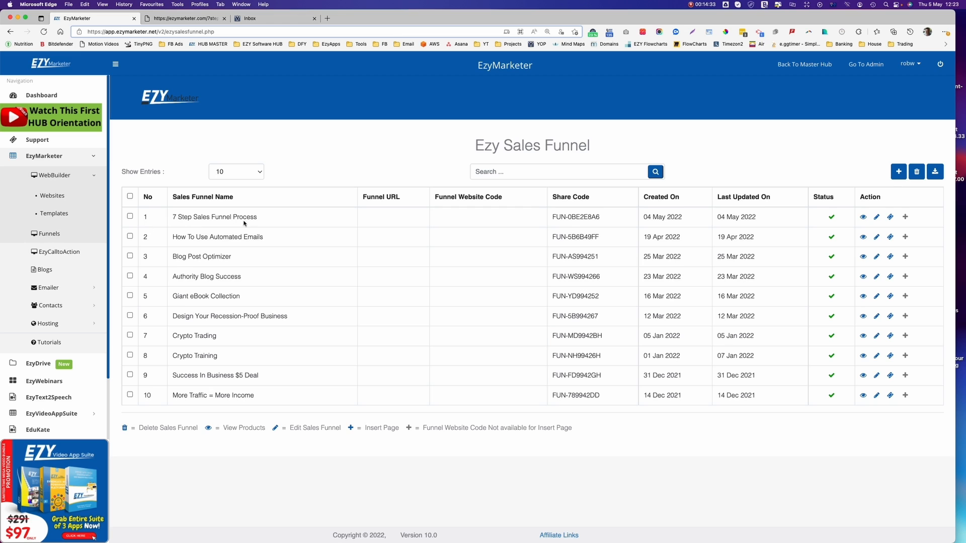
left_click_drag(268, 220, 169, 217)
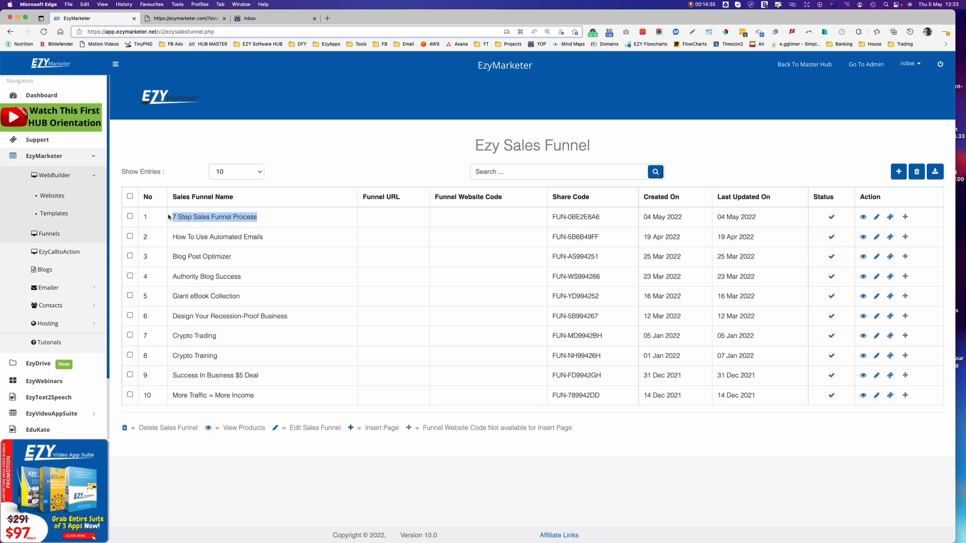
key("super+c")
Add a new sales funnel named '7 Step Sales Funnel Process Demo' by pasting the copied name.
left_click(897, 172)
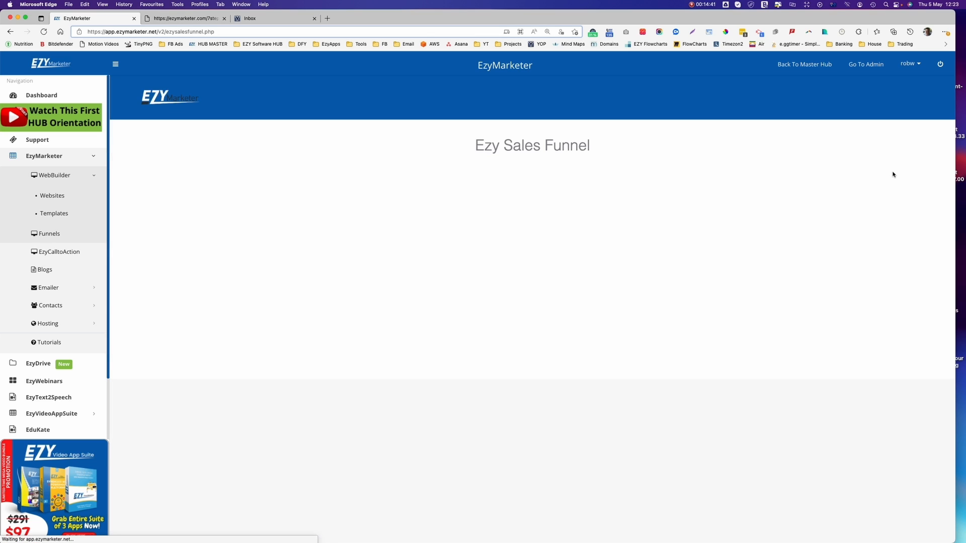
left_click(276, 213)
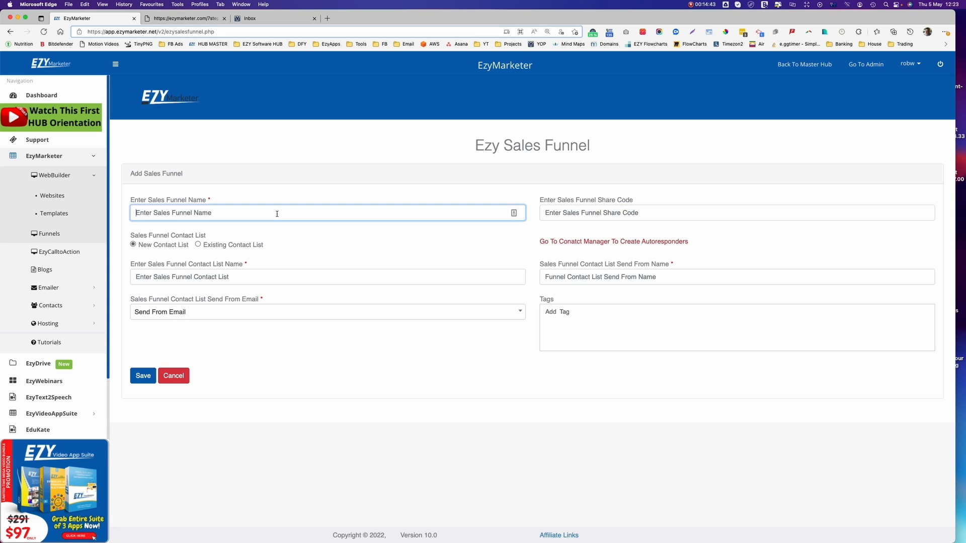
key("super+v")
type("Demo")
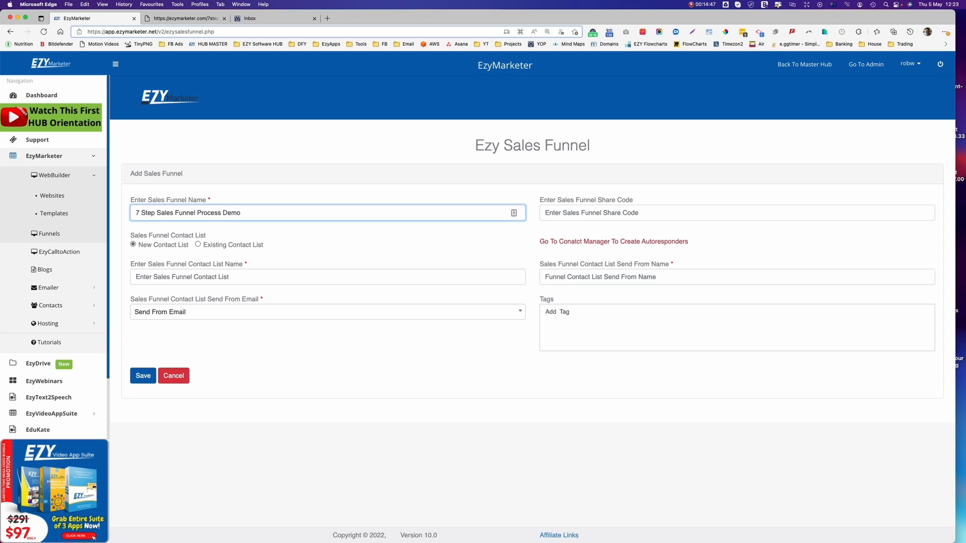
left_click(549, 212)
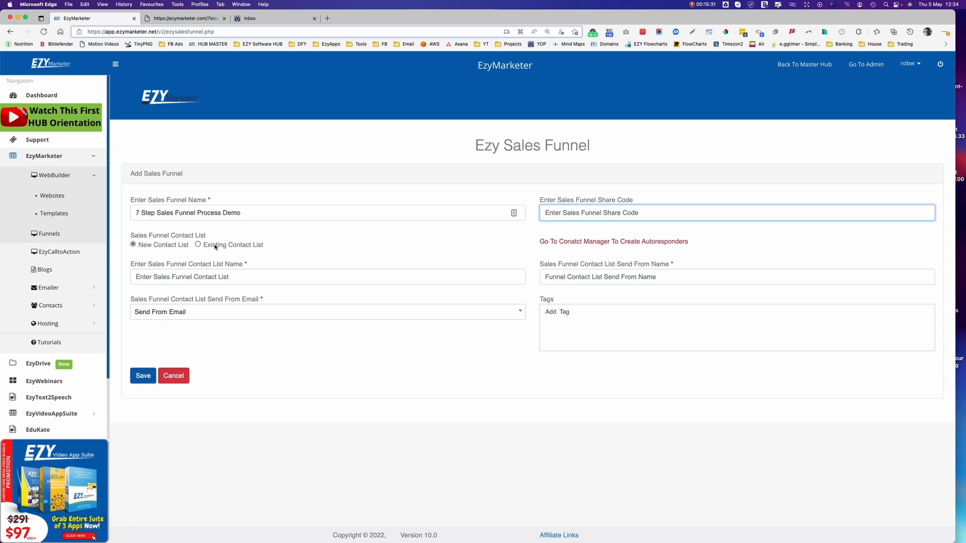
Assign the existing Funnels contact list to the new funnel.
left_click(198, 245)
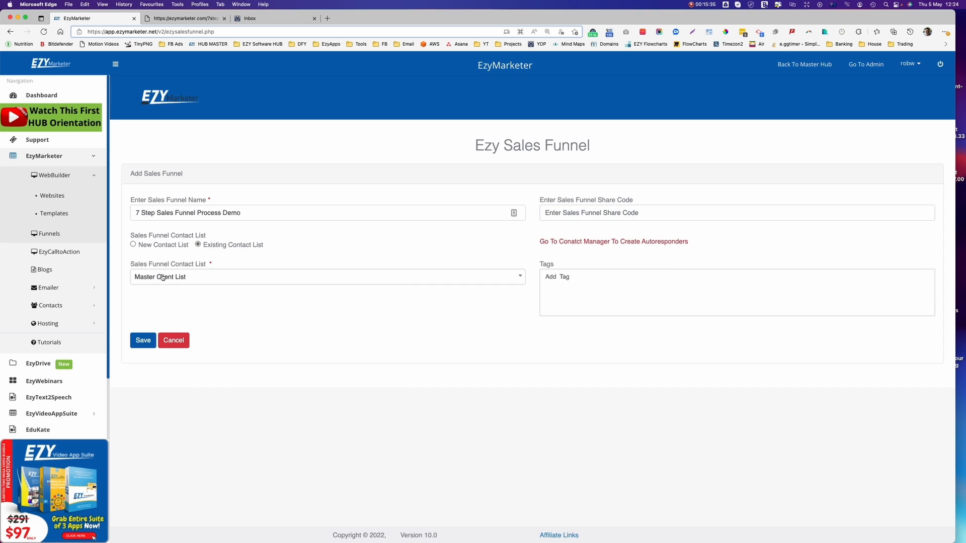
left_click(200, 277)
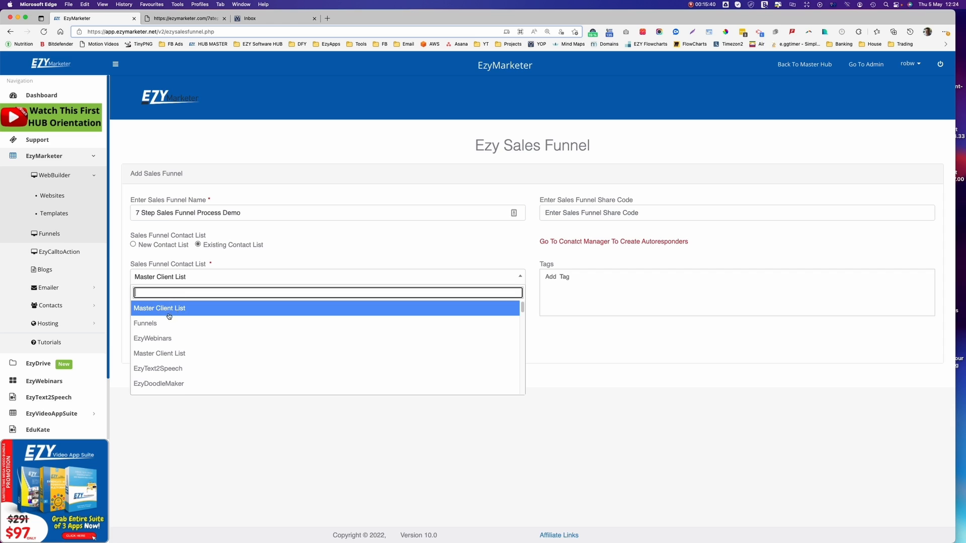
left_click(156, 324)
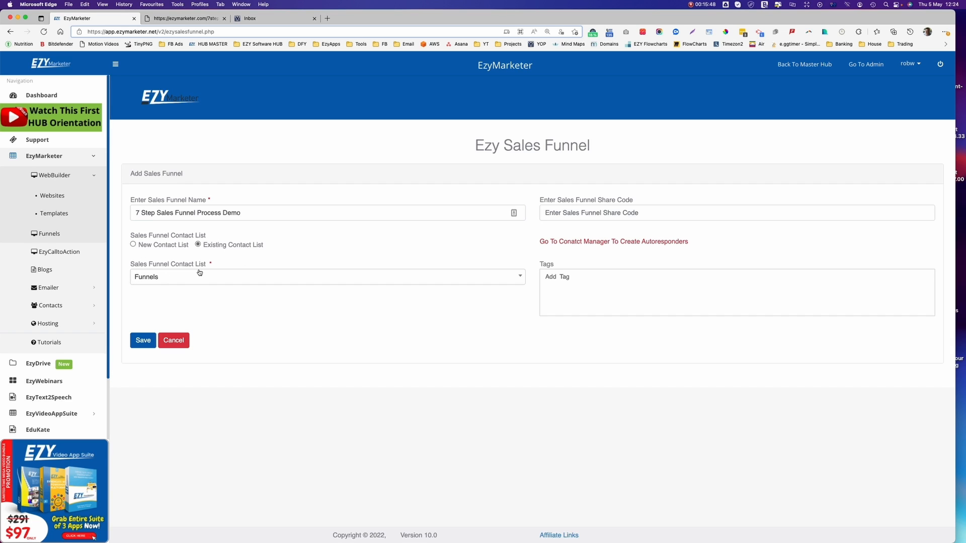
Tag the funnel 'Funnel Test Demo' and save it.
left_click(581, 284)
type("Funnel Test Demo")
key("Return")
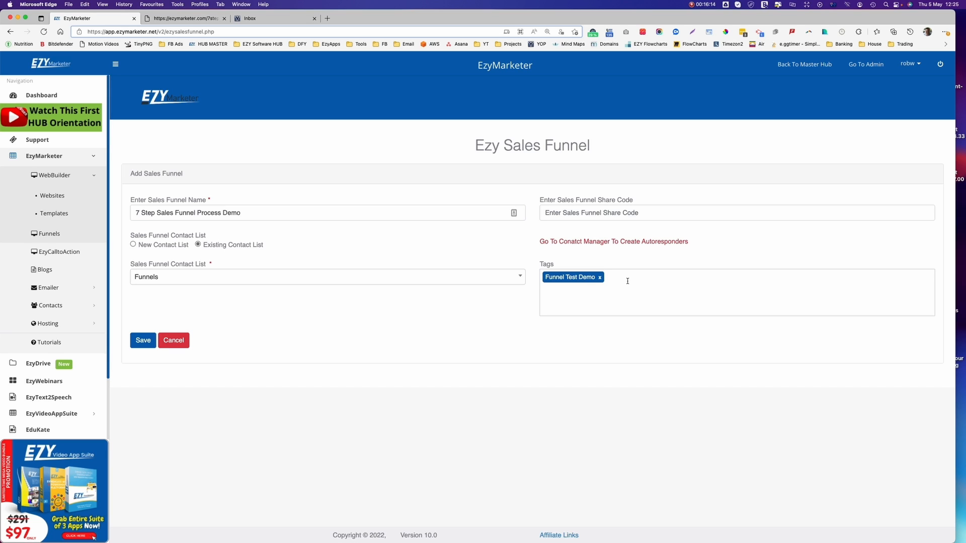
left_click(145, 335)
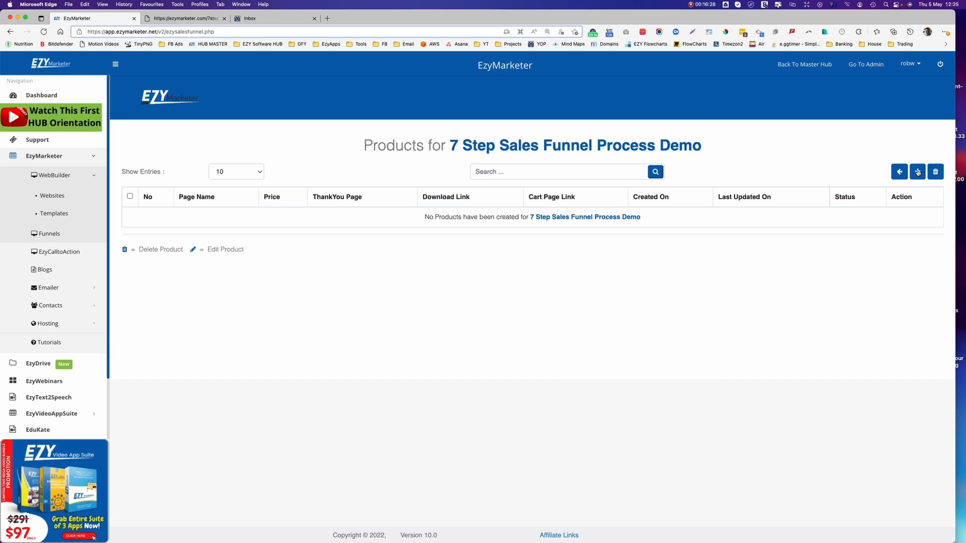
Add a product with page name 'Lead Capture Homepage Demo' and product name '7 Step Sales Funnel Process eBook'.
left_click(917, 172)
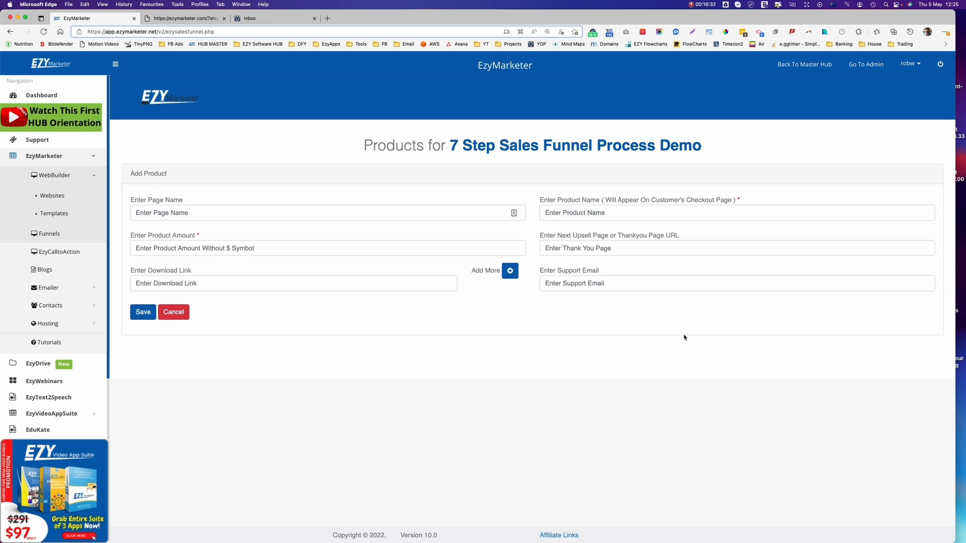
left_click(205, 212)
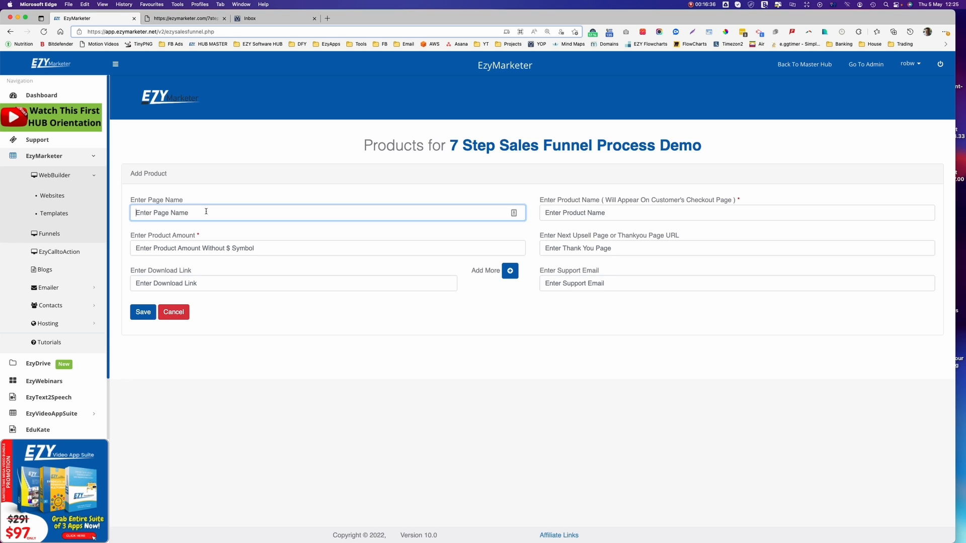
type("Lead C")
type("aput")
type("ture Home")
type("page Demo")
left_click(630, 211)
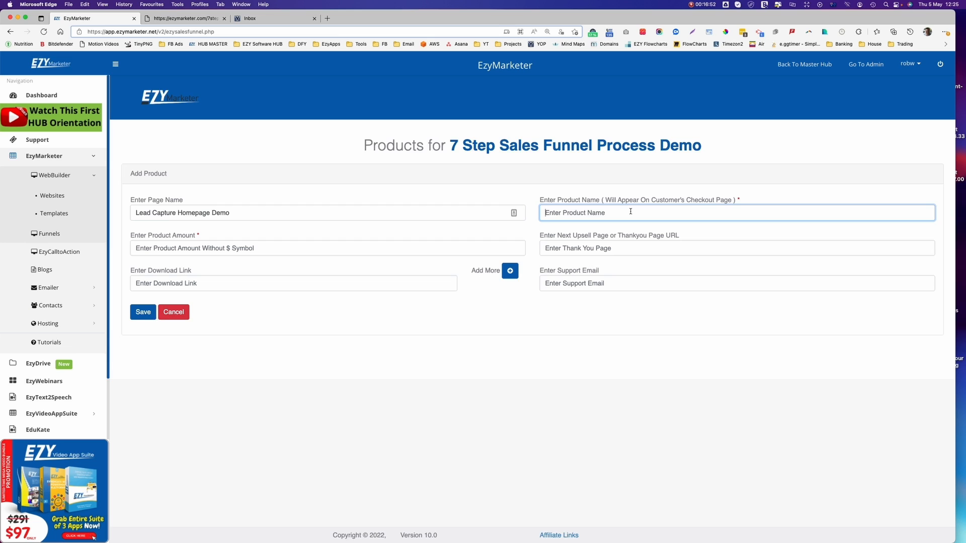
key("super+v")
type("eBook")
Set the product amount to 0.00 instead of 97.
left_click(162, 248)
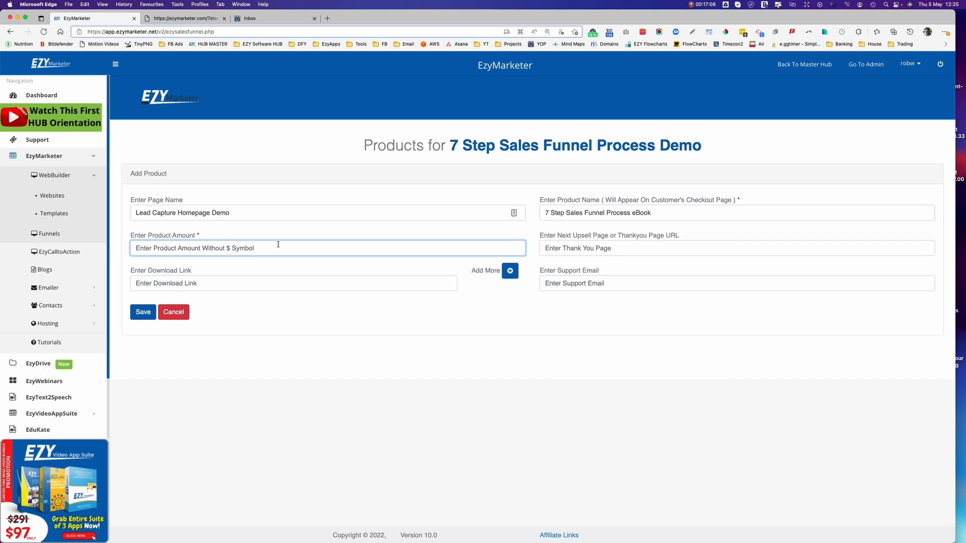
type("97")
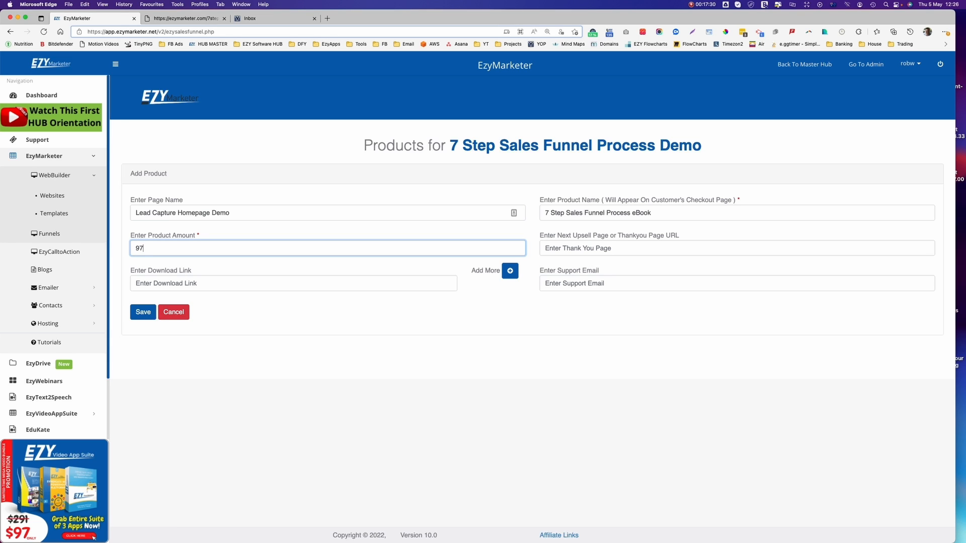
key("BackSpace")
key("BackSpace")
type("0.00")
left_click(578, 246)
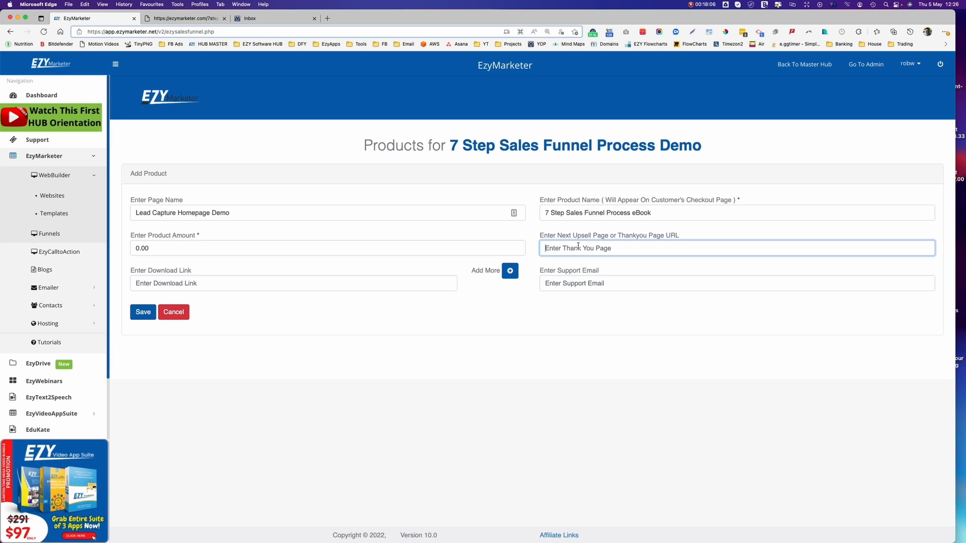
left_click(184, 19)
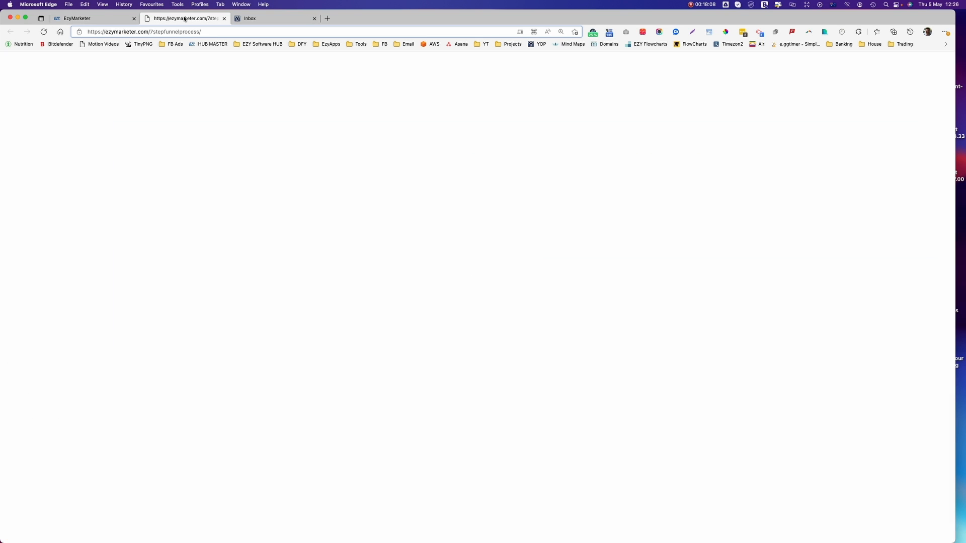
scroll(577, 247, "up", 5)
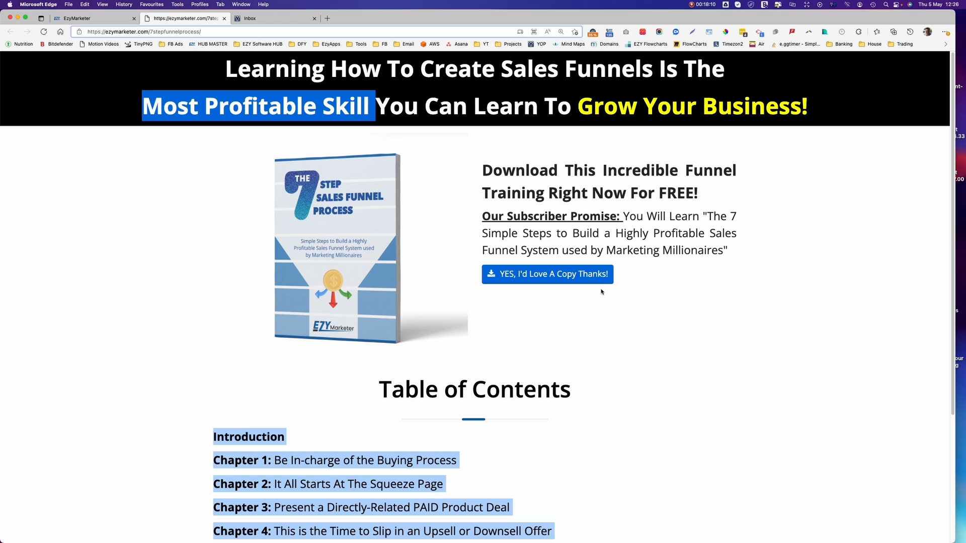
left_click(94, 18)
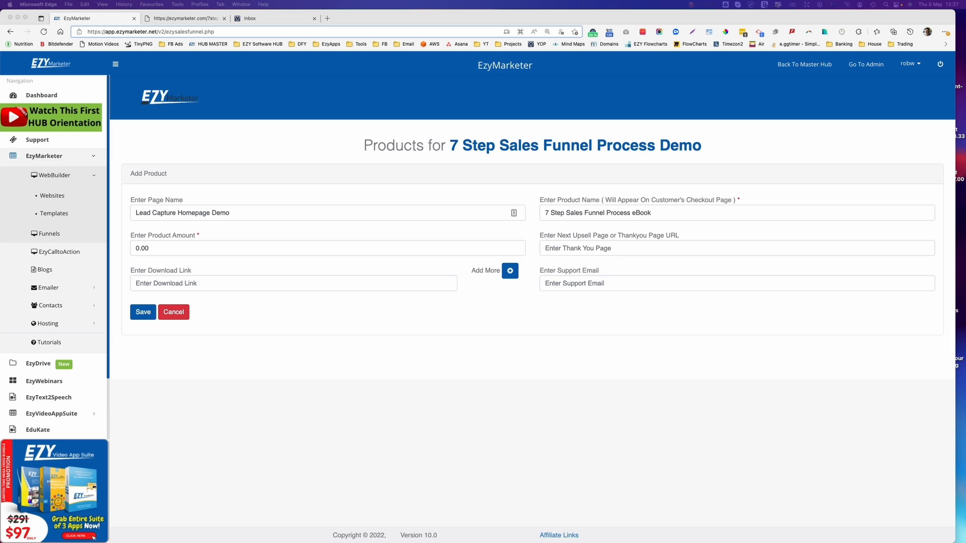
Paste the dfyfunnels thank-you page URL and pick the saved support e-mail address.
left_click(602, 247)
key("super+v")
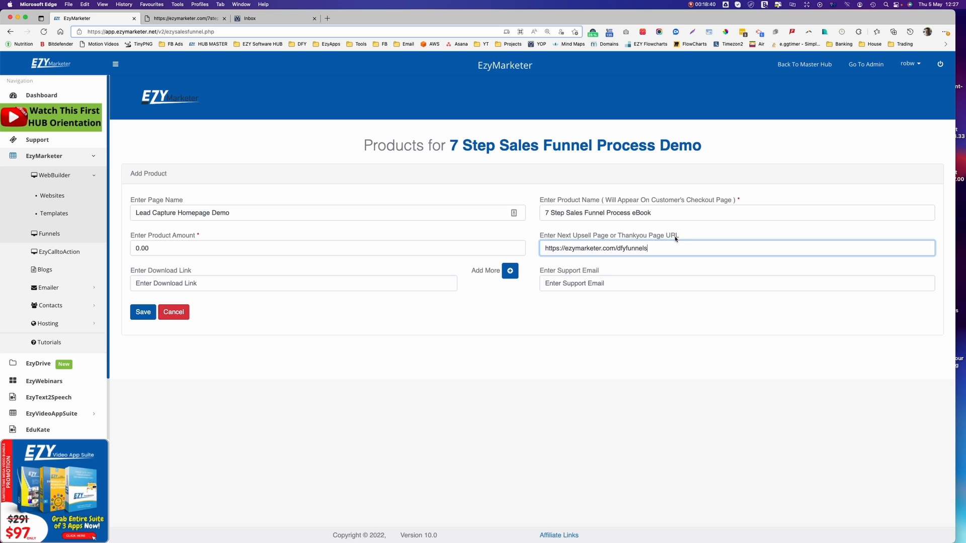
left_click(558, 286)
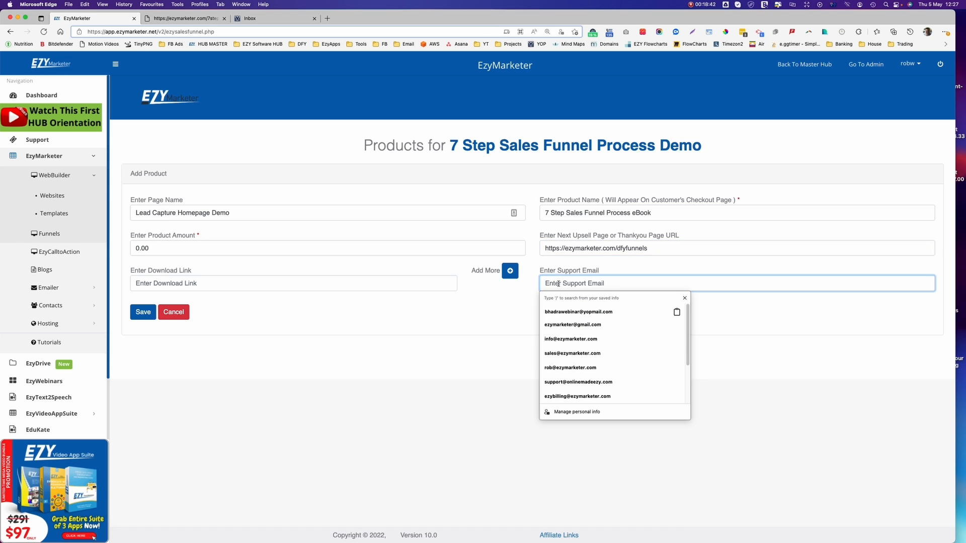
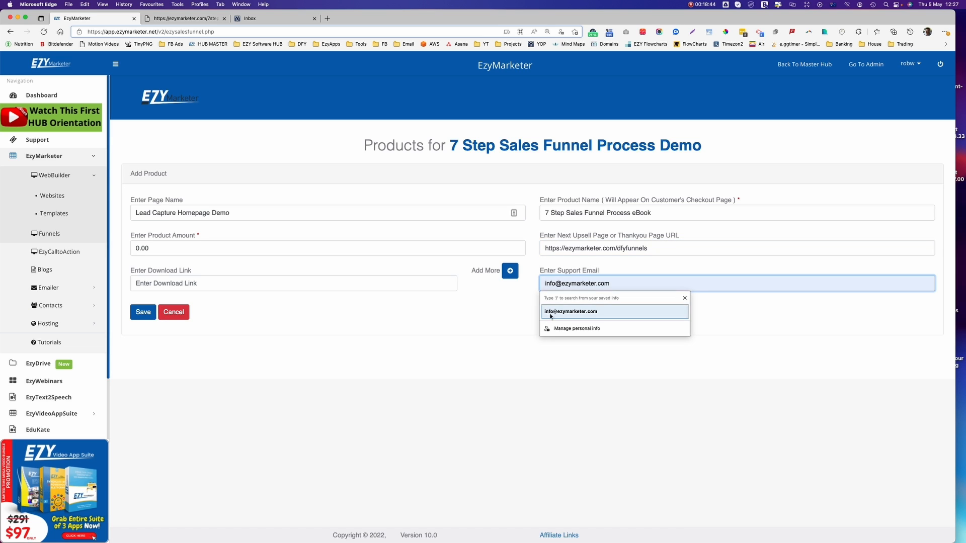
left_click(550, 313)
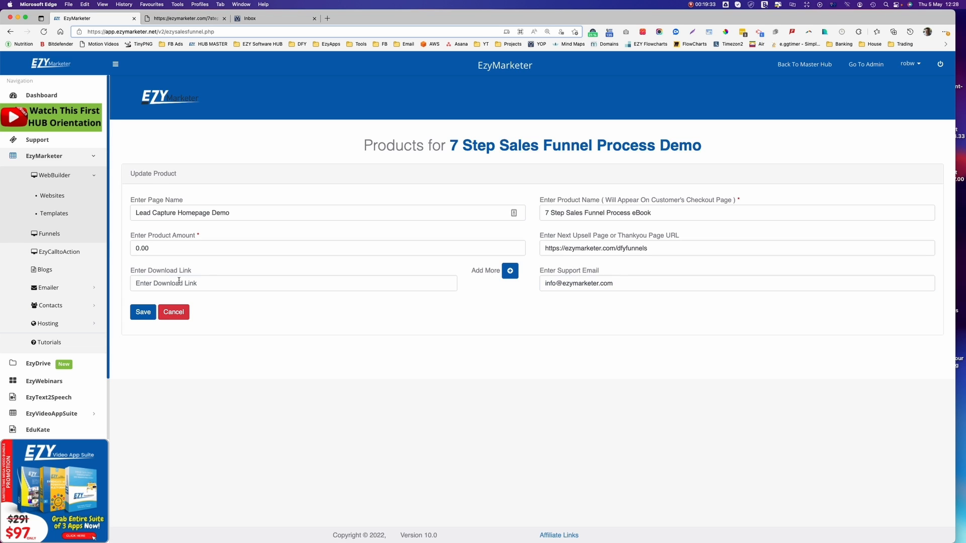
Paste the eBook PDF download link and save the product.
left_click(178, 282)
type("https://dfy-sales-funnels.s3.amazonaws.com/7+Step+Sales+Funnel+Process.pdf")
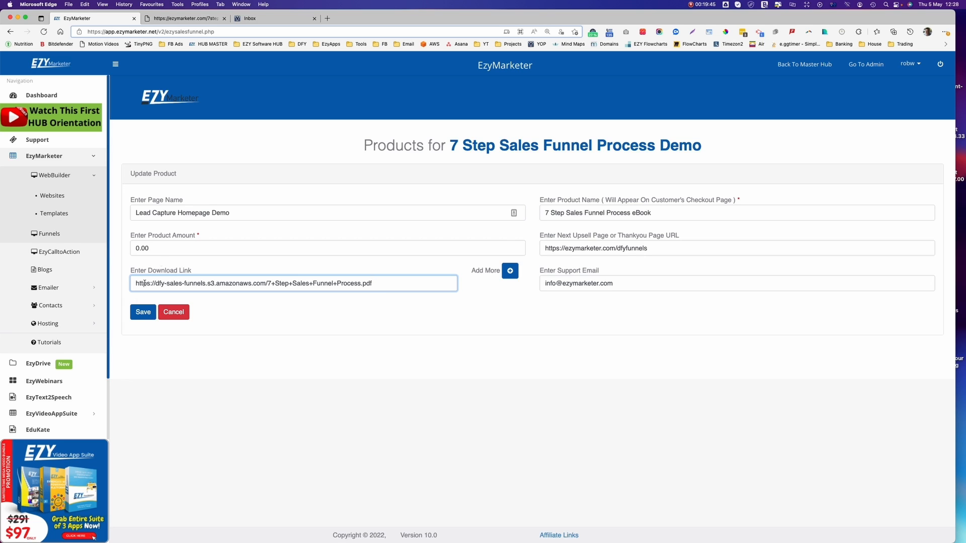
left_click(144, 312)
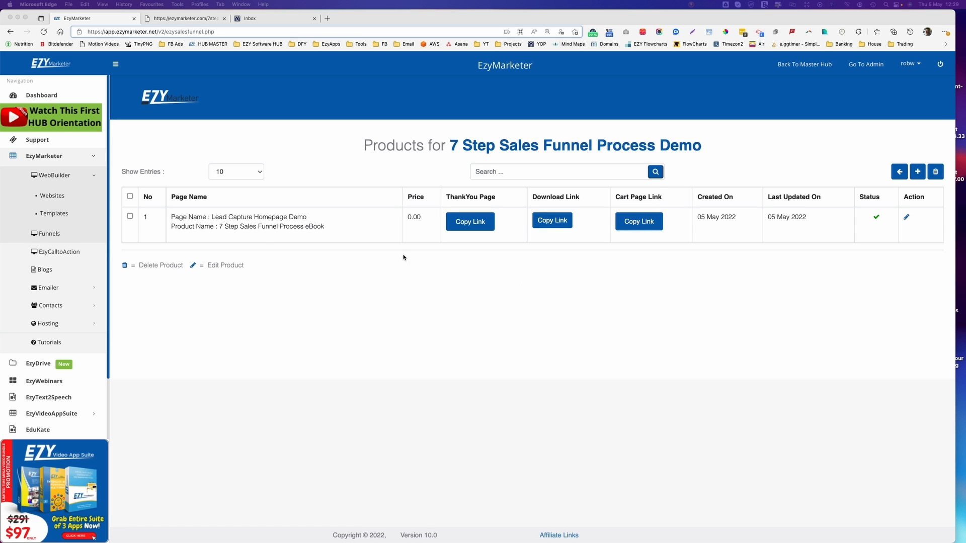
Reopen the 7 Step Demo website from the Websites list for editing.
left_click(51, 178)
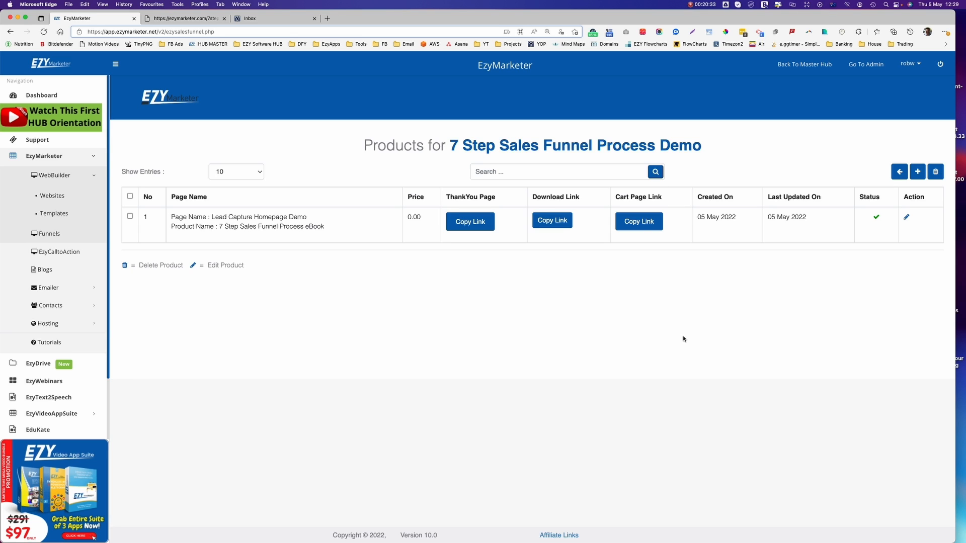
left_click(53, 200)
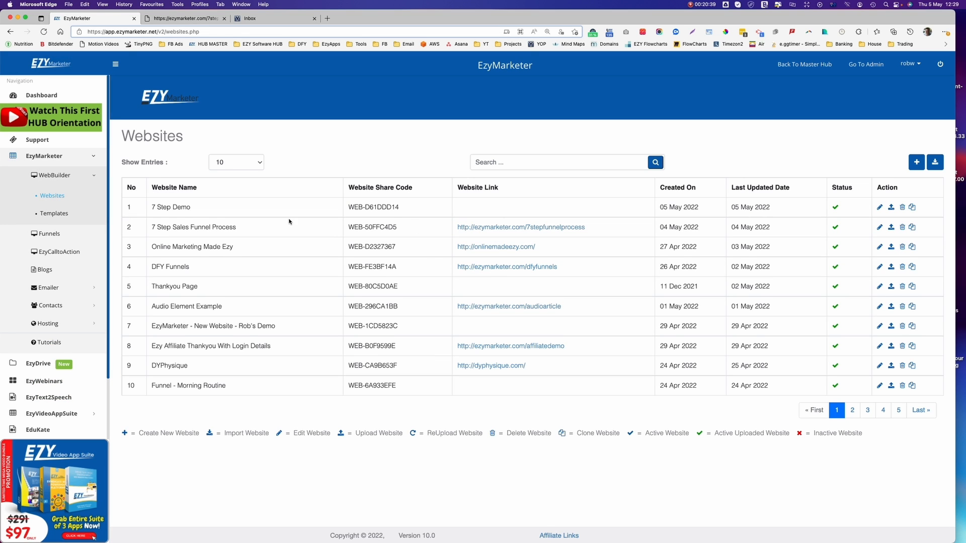
left_click(879, 207)
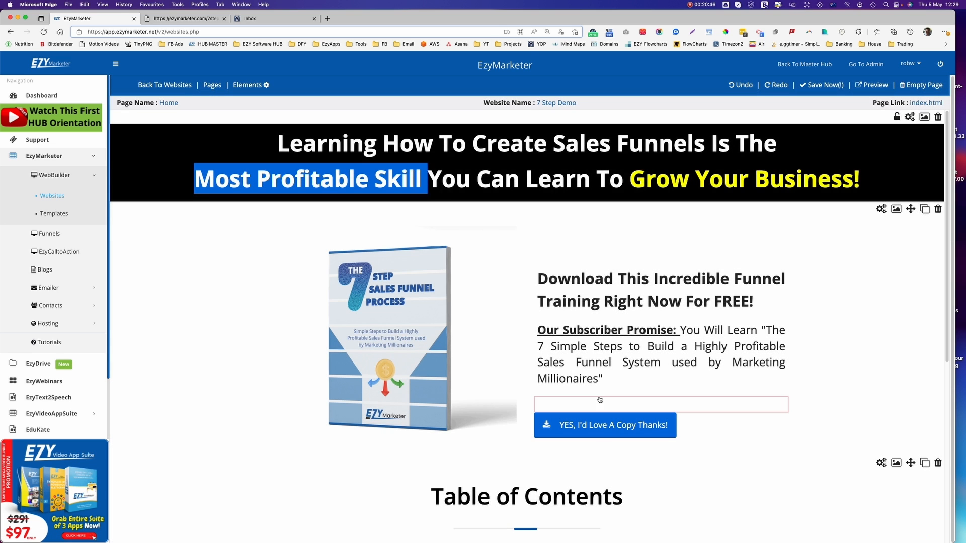
Open the Detail Editor for the 'YES, I'd Love A Copy Thanks!' button.
left_click(599, 428)
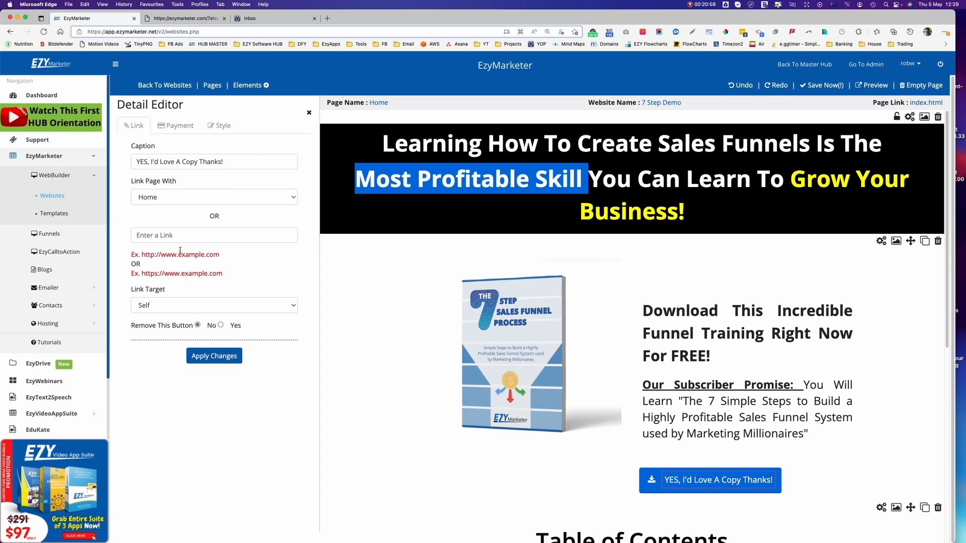
Link the button to the funnel's sfcart checkout URL and apply the change.
left_click(167, 236)
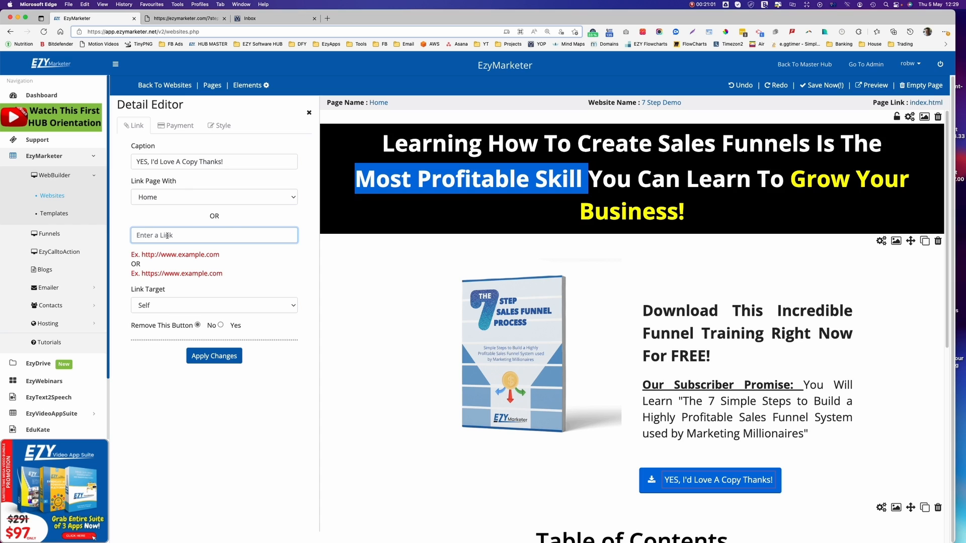
key("super+v")
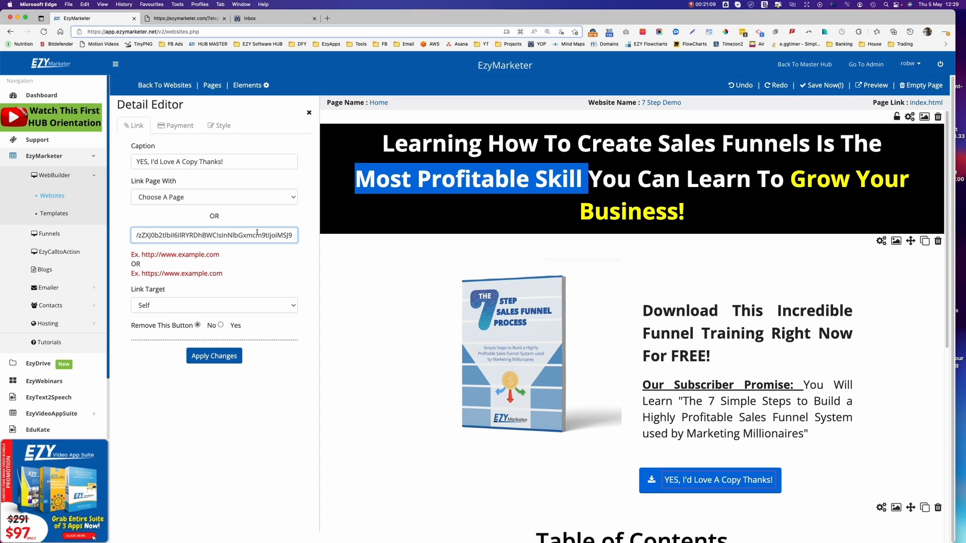
left_click(207, 358)
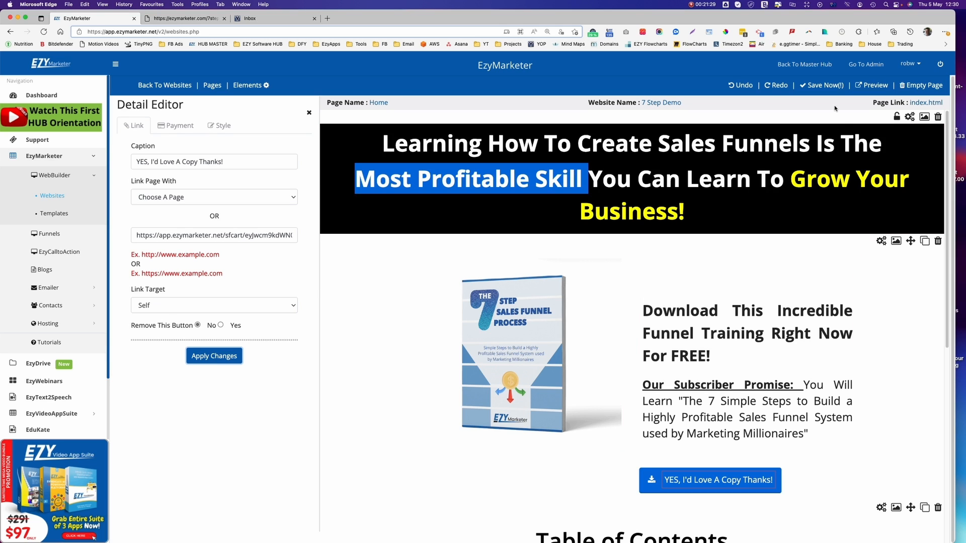
Save the Home page and return to the Websites list.
left_click(816, 87)
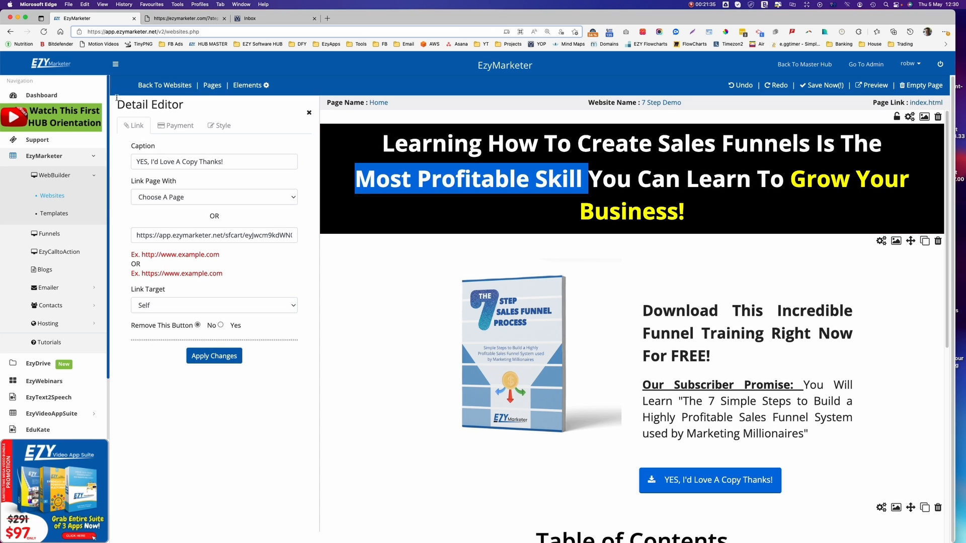
left_click(179, 87)
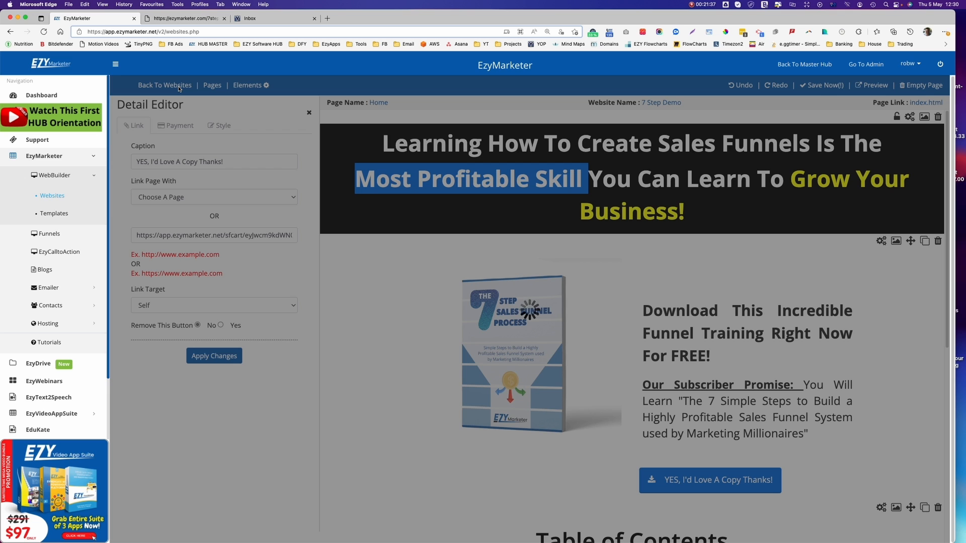
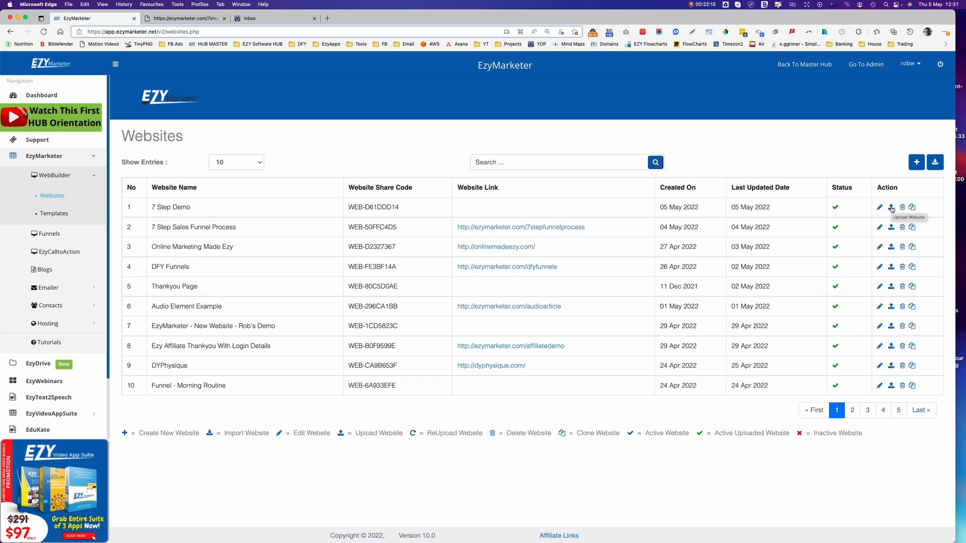
Upload the 7 Step Demo website to the ezymarketer.com domain at the path /7stepdemo.
left_click(891, 208)
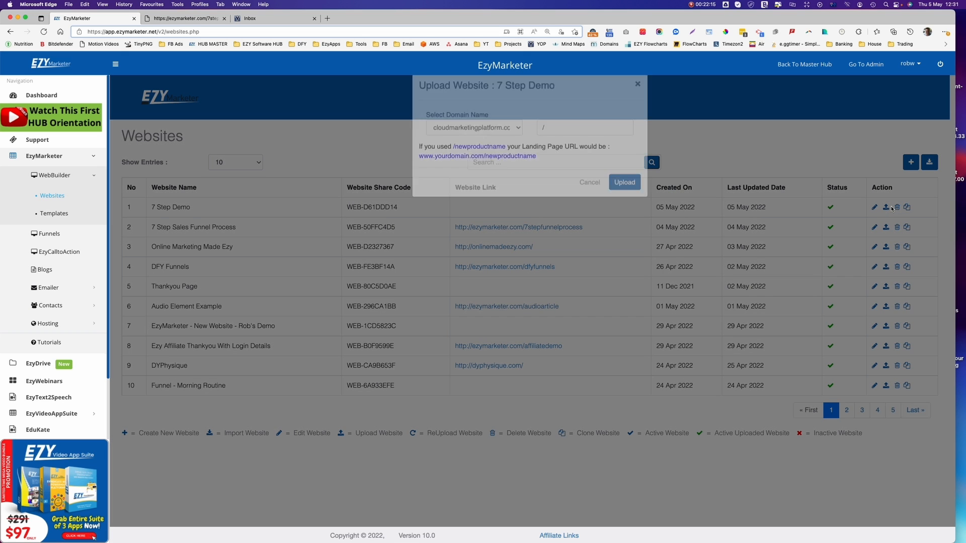
left_click(518, 147)
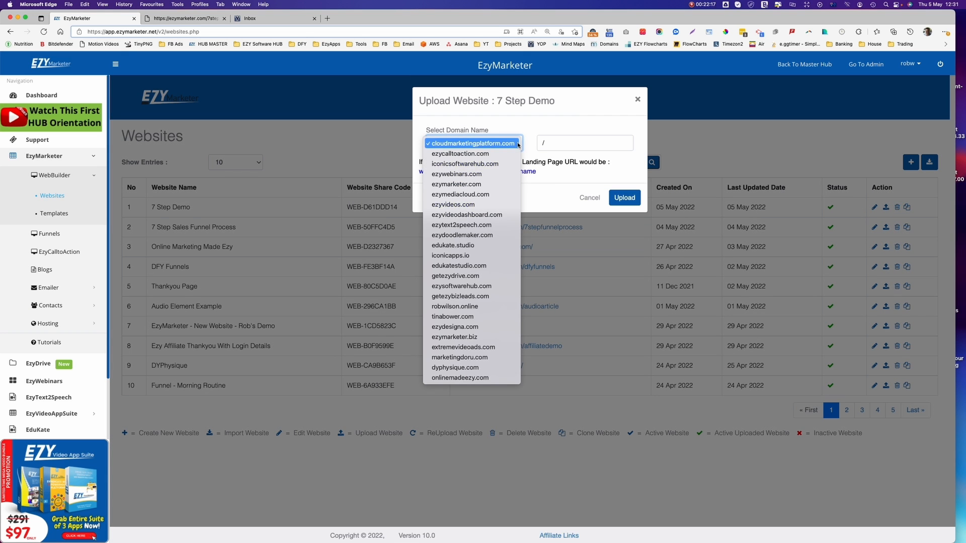
left_click(488, 185)
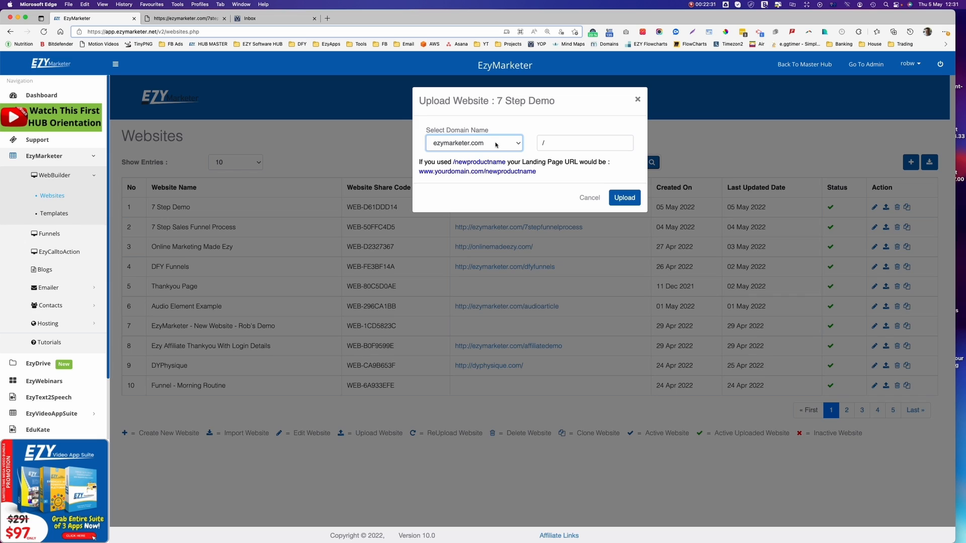
left_click(558, 144)
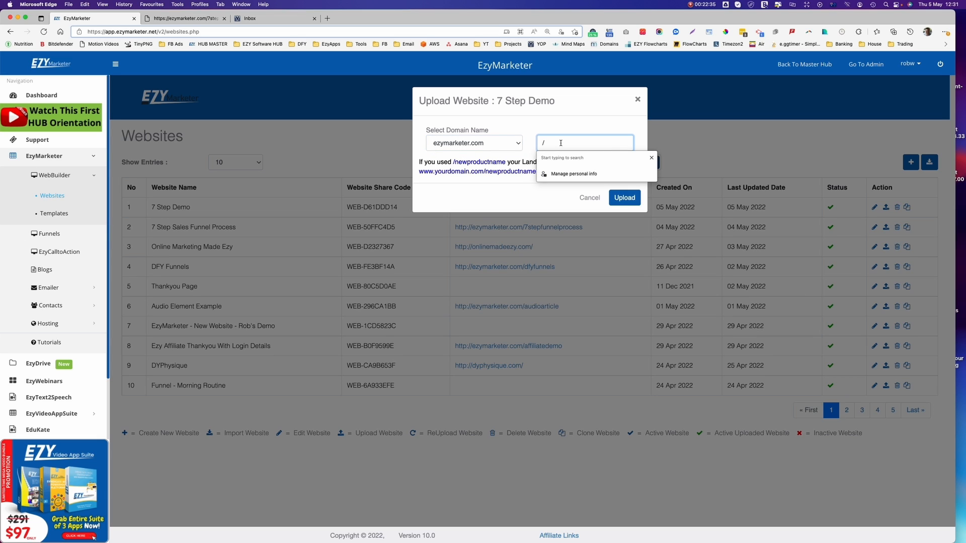
type("7")
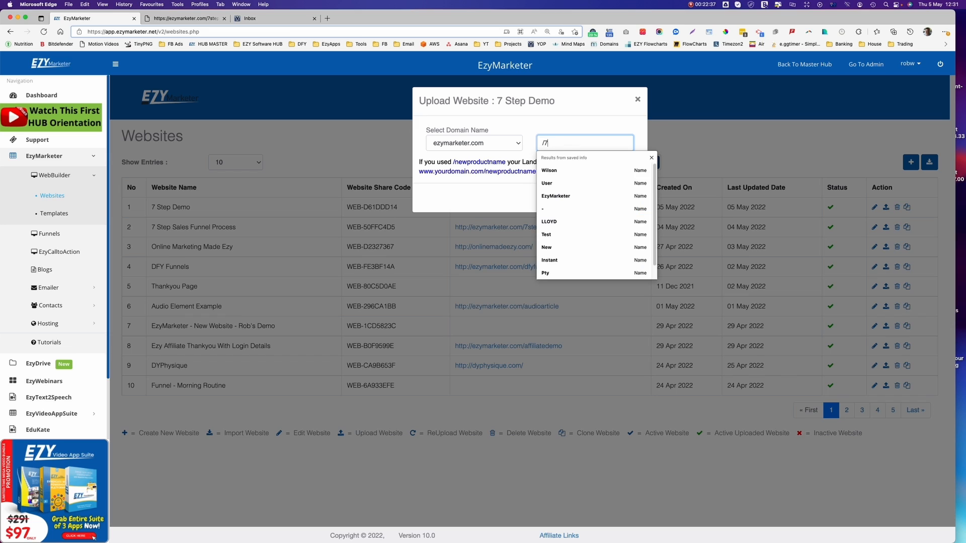
type("stepdemo")
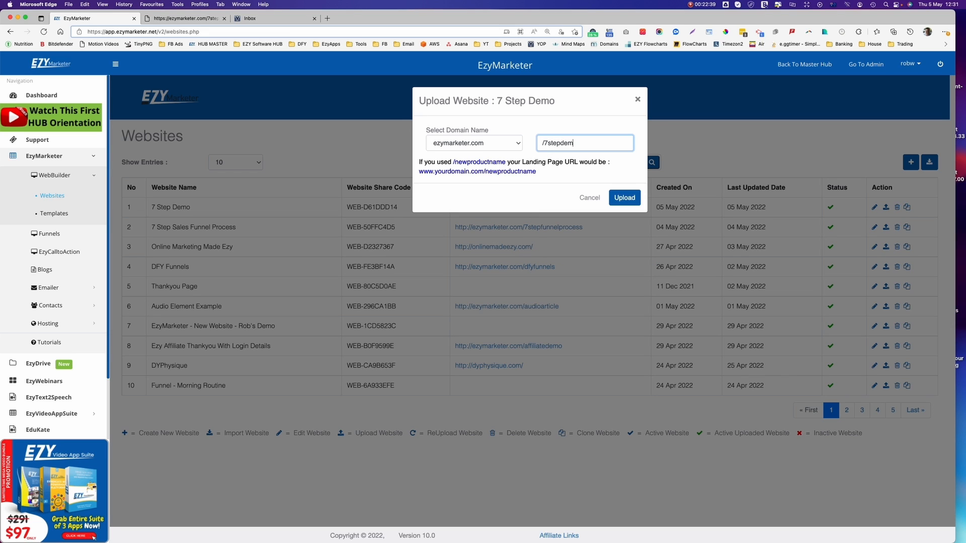
left_click(621, 199)
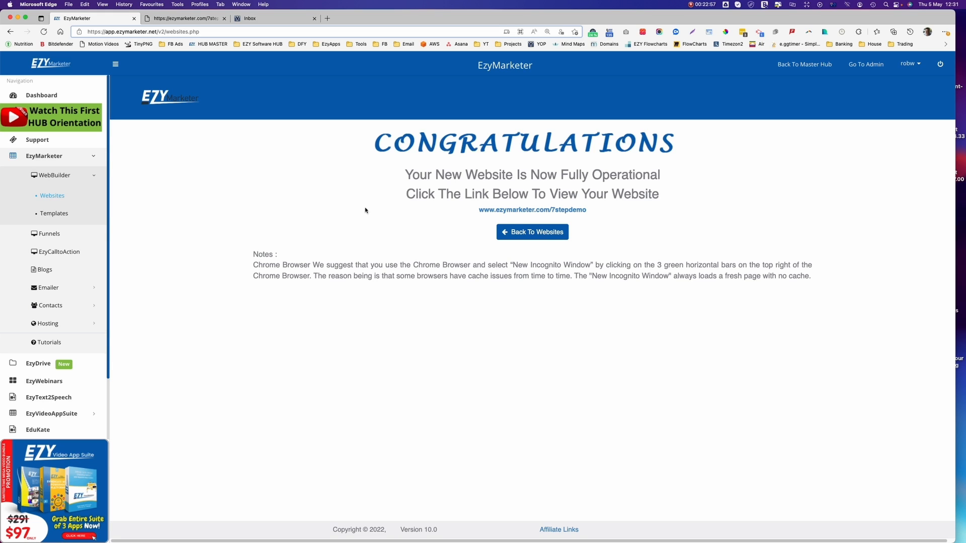
left_click(505, 210)
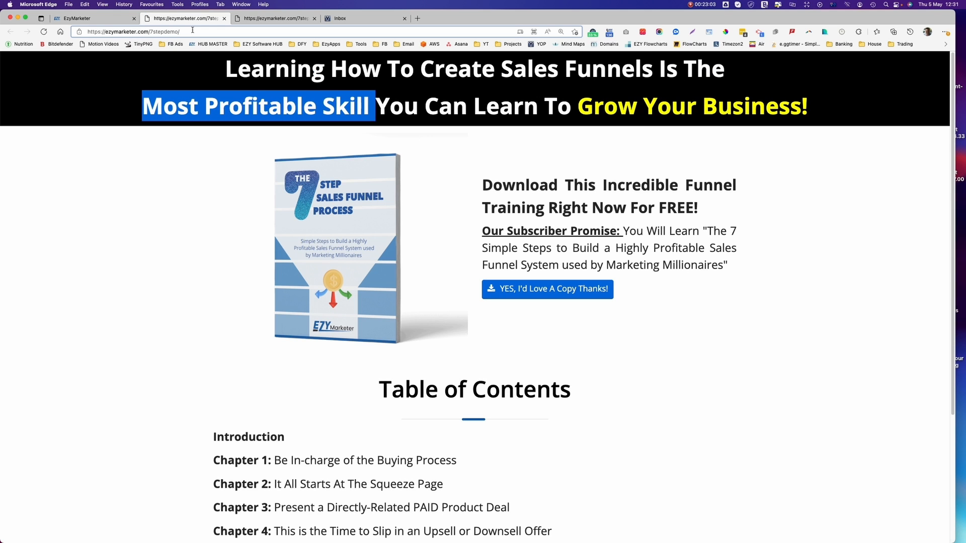
left_click(89, 30)
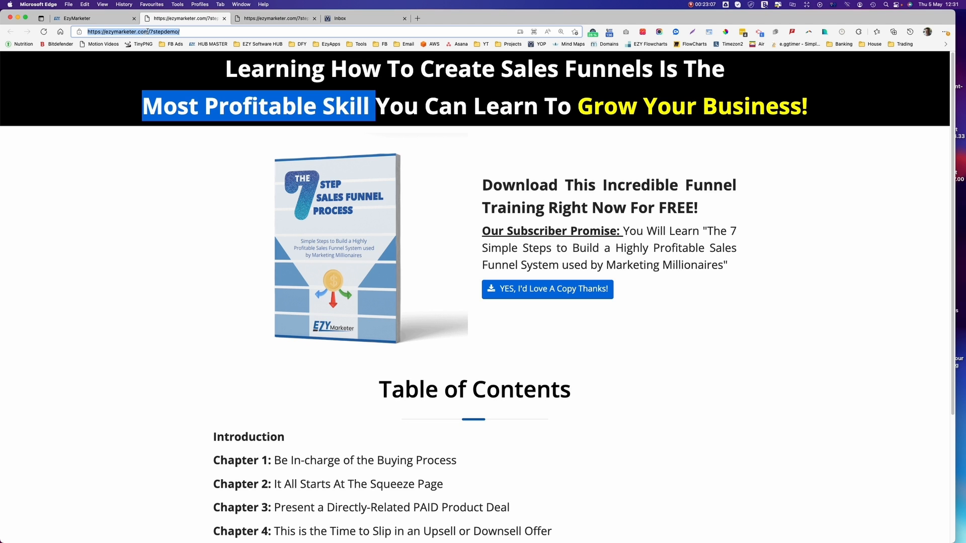
scroll(670, 391, "down", 3)
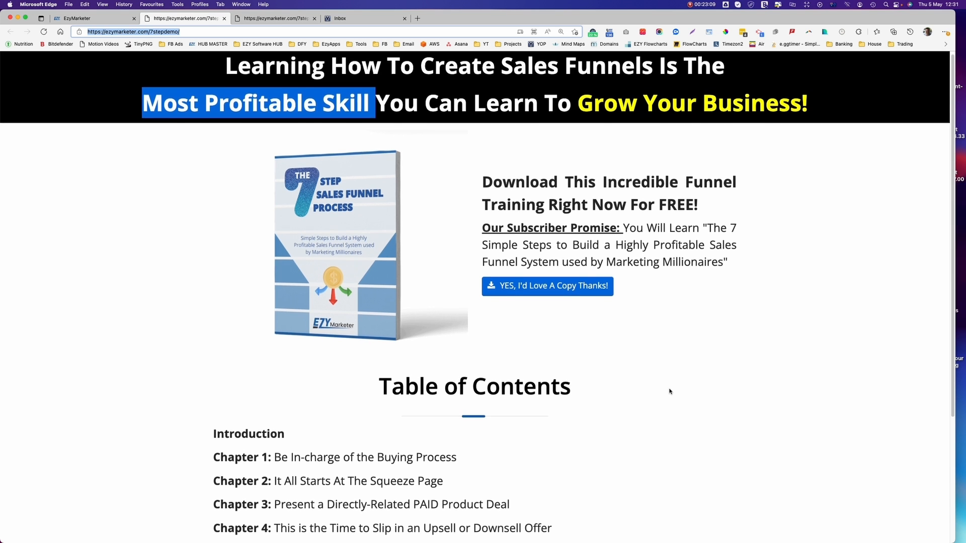
scroll(670, 391, "down", 2)
scroll(670, 391, "up", 4)
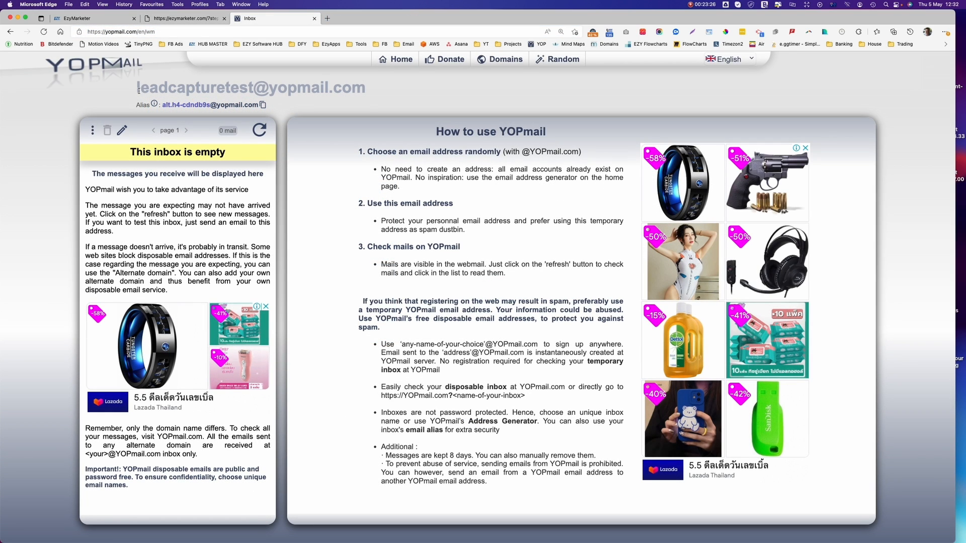
left_click_drag(133, 87, 372, 90)
key("super+c")
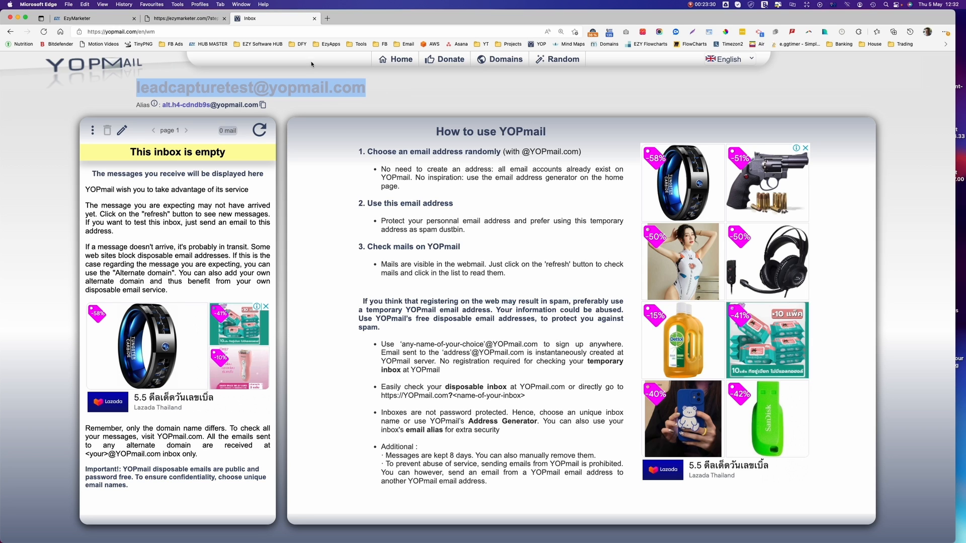
left_click(100, 18)
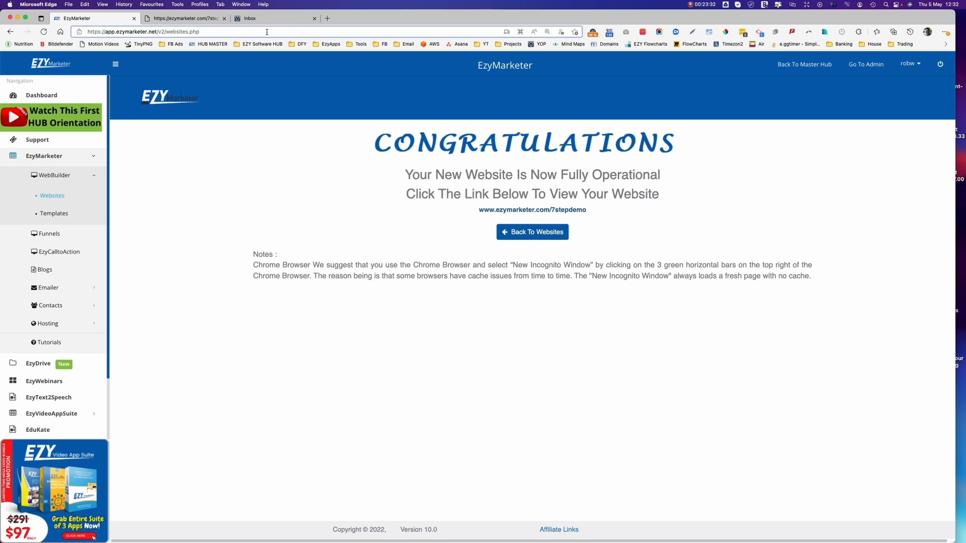
On the live 7stepdemo page, request the eBook with the 'YES, I'd Love A Copy Thanks!' button.
left_click(198, 18)
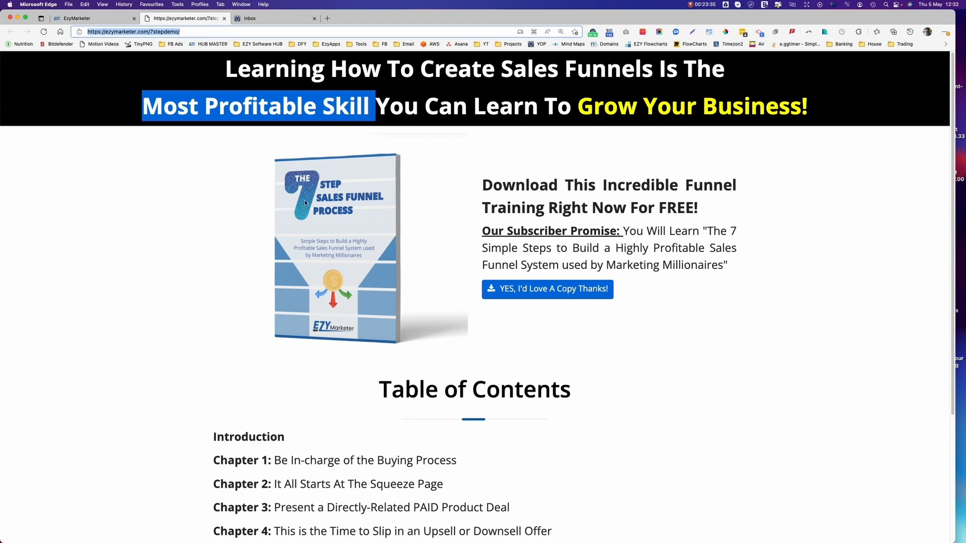
left_click(542, 290)
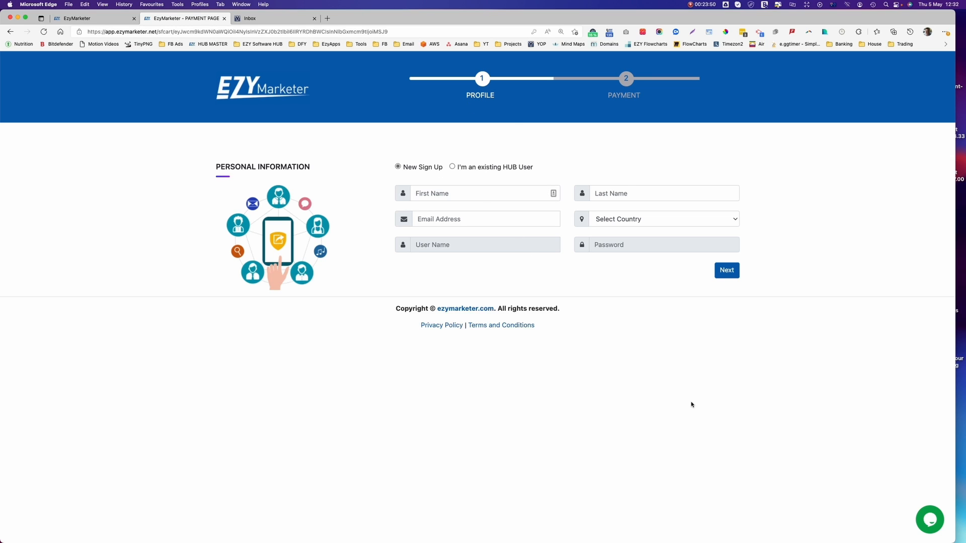
Enter the test customer's first and last name and paste in the test e-mail address.
left_click(453, 193)
type("Test")
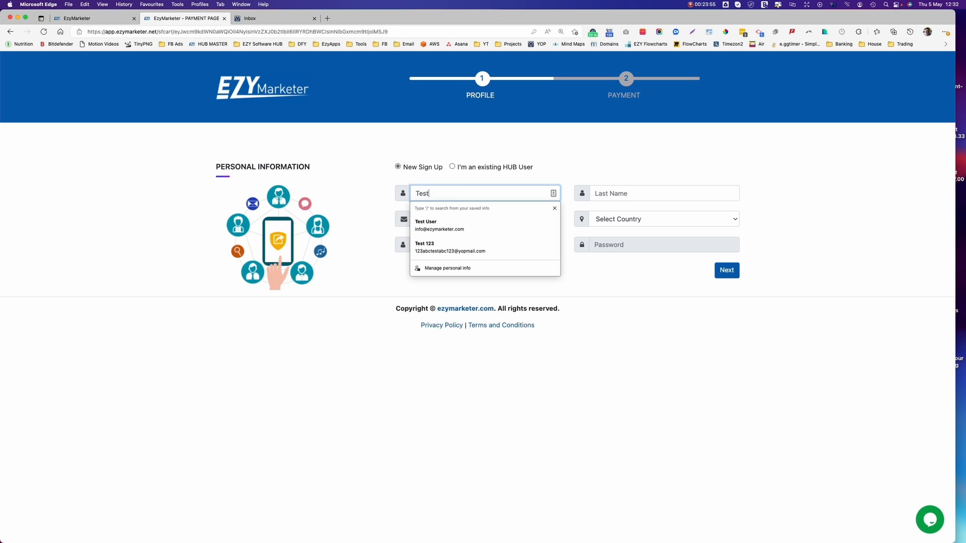
key("Tab")
type("Custpom")
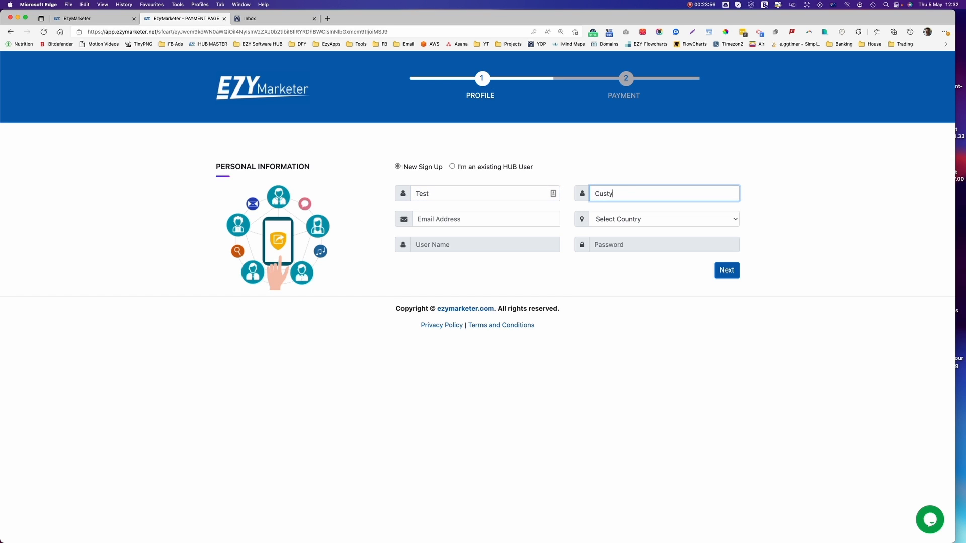
key("BackSpace")
key("BackSpace")
key("BackSpace")
type("omer")
left_click(424, 220)
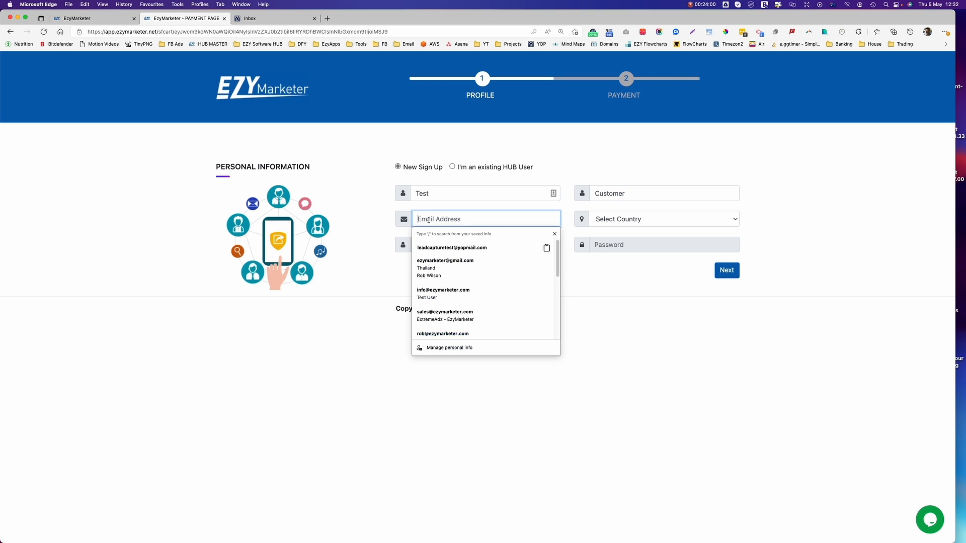
key("super+v")
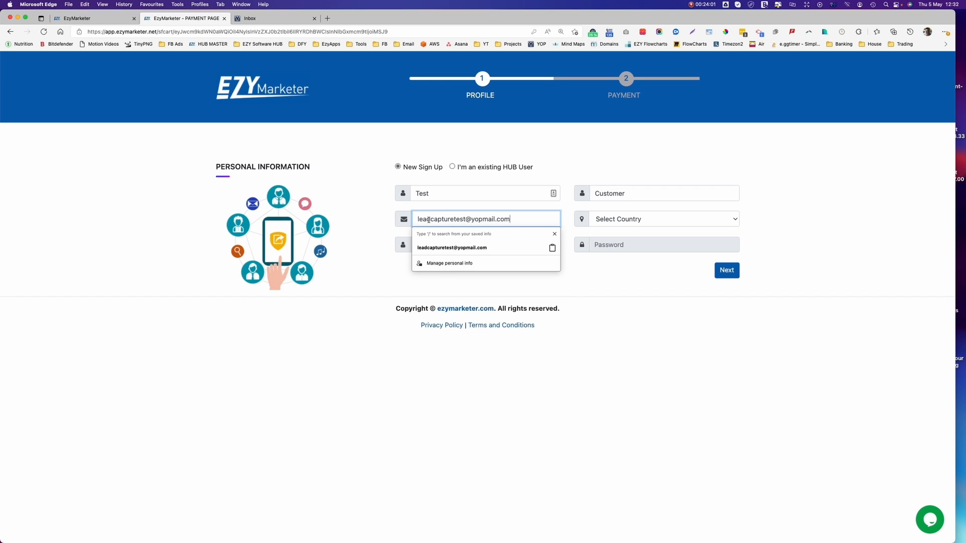
Choose Afghanistan as the country and try a username, which is rejected as not allowed.
left_click(628, 217)
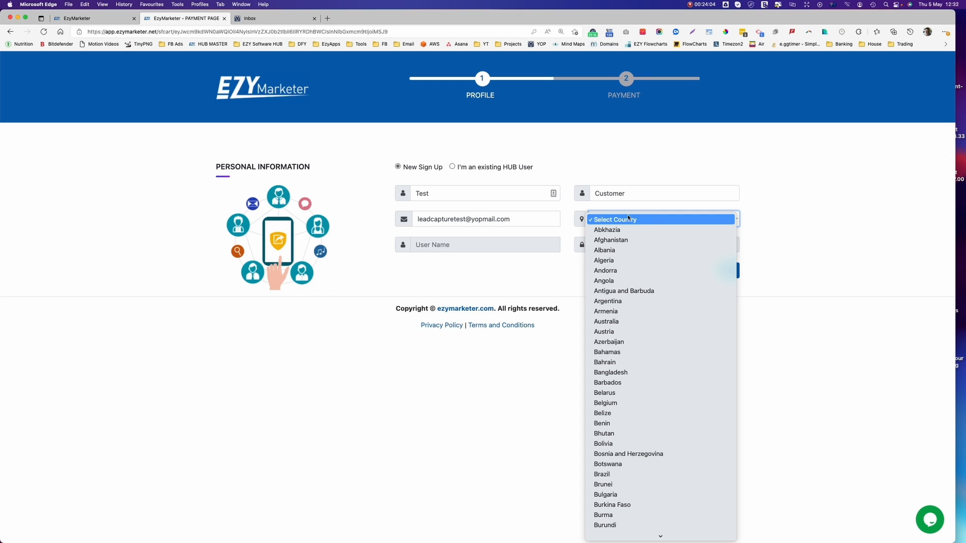
left_click(624, 239)
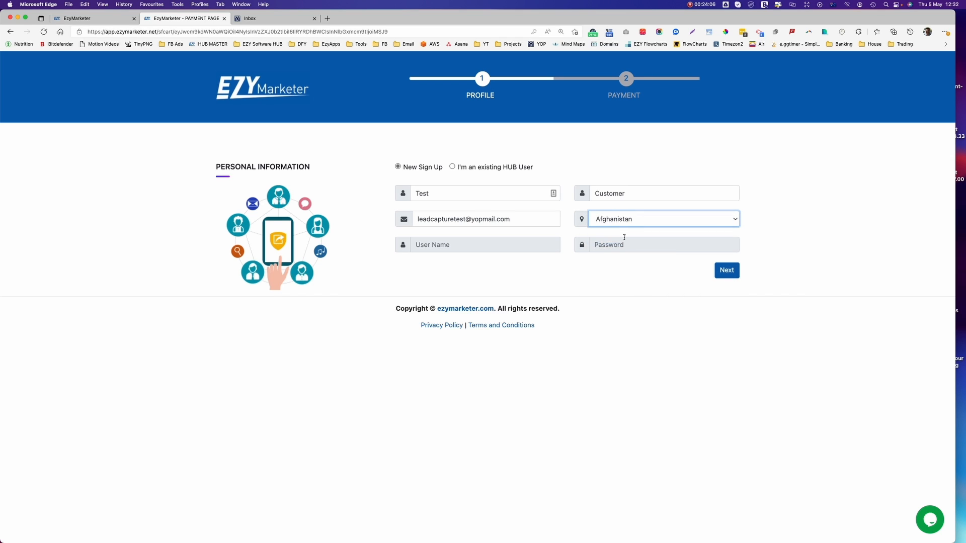
left_click(439, 244)
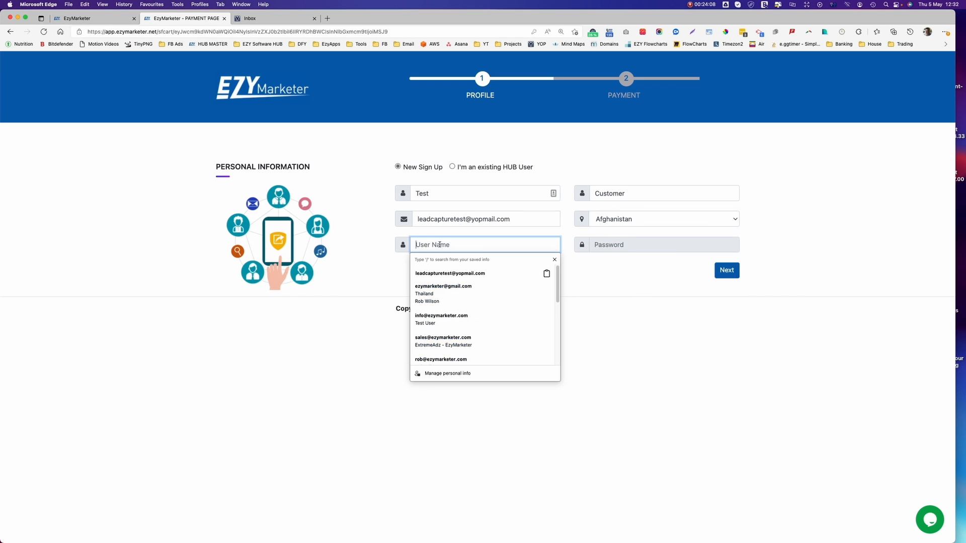
type("test")
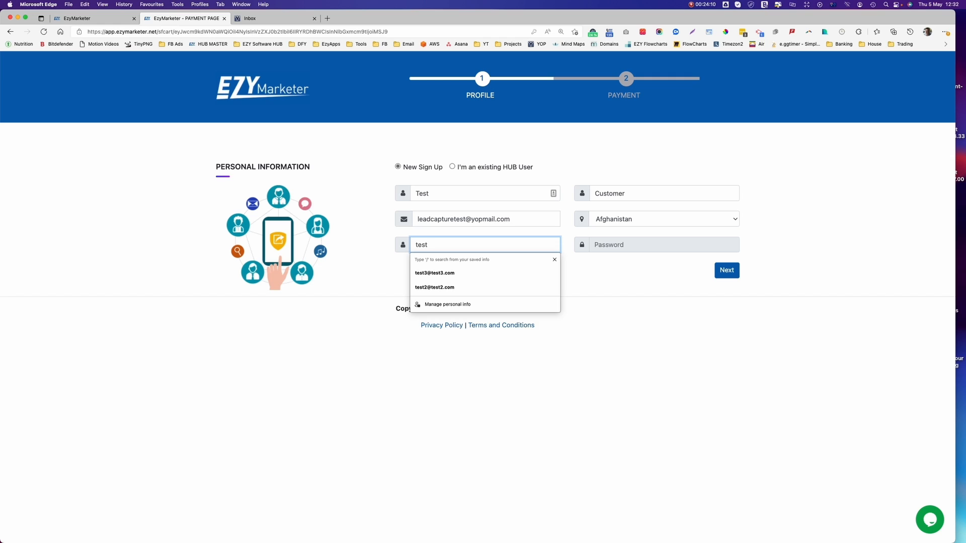
left_click(603, 244)
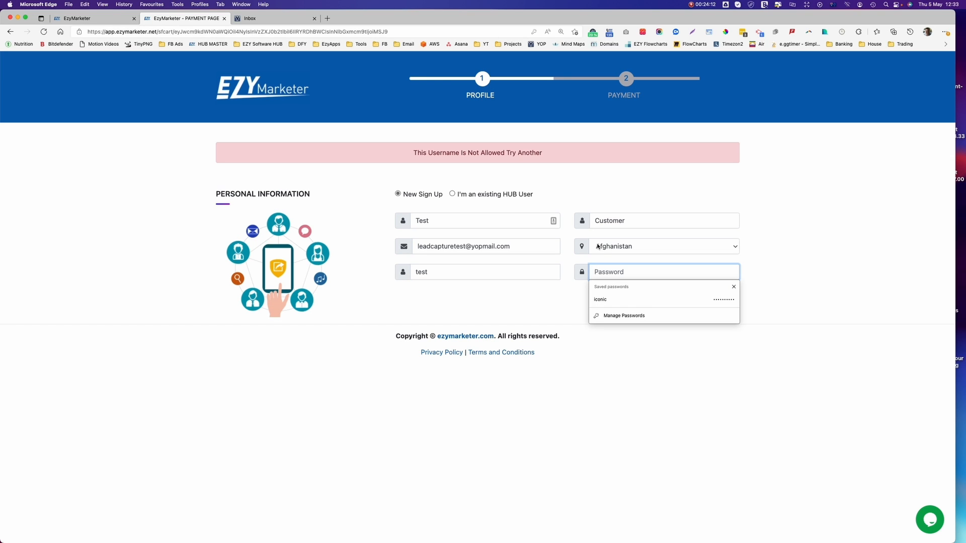
Replace the rejected username with a new, accepted username.
left_click(434, 273)
left_click_drag(435, 272, 412, 272)
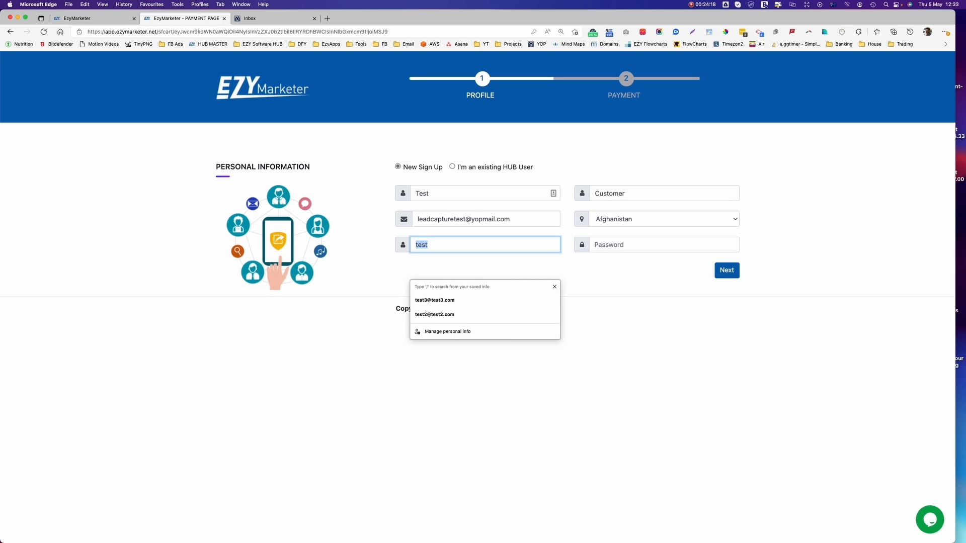
left_click(447, 245)
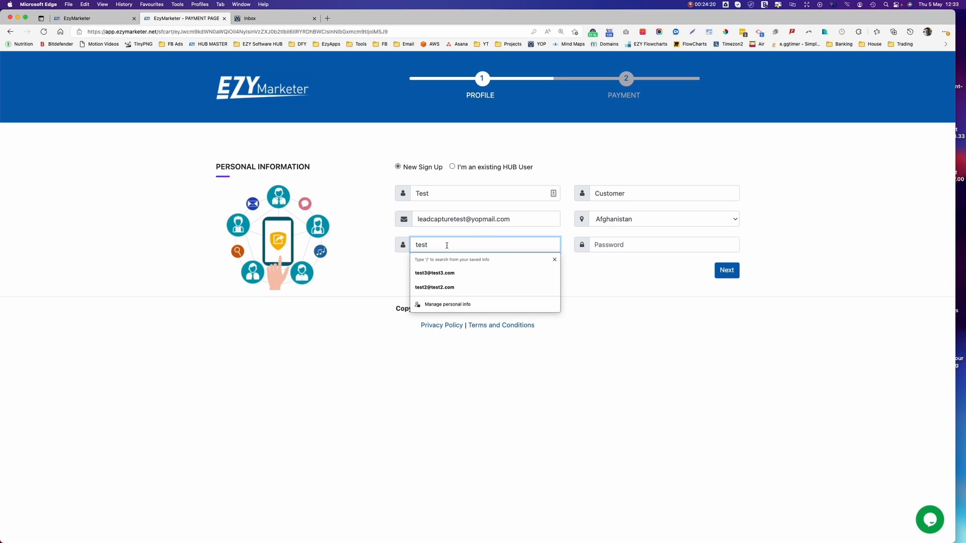
type("ing")
key("Tab")
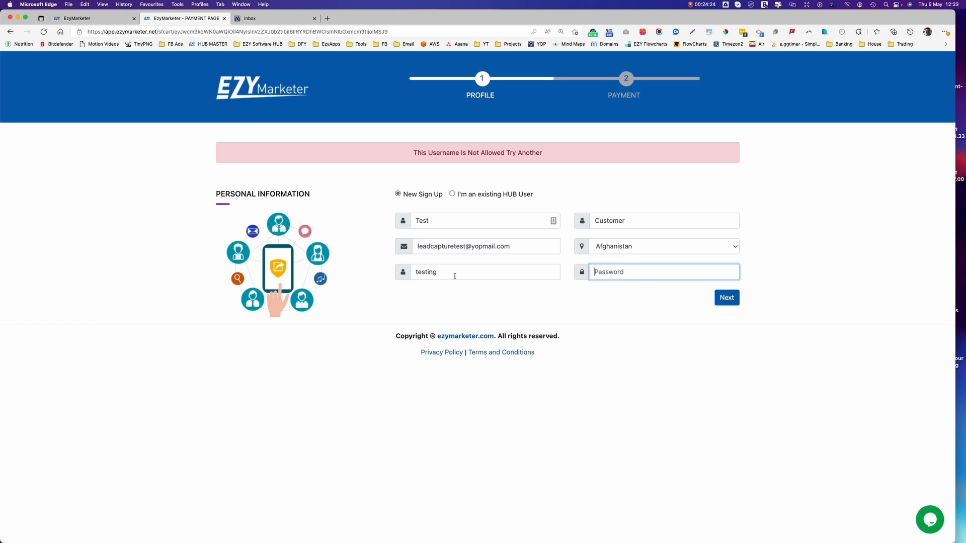
left_click_drag(455, 276, 389, 275)
type("Fred")
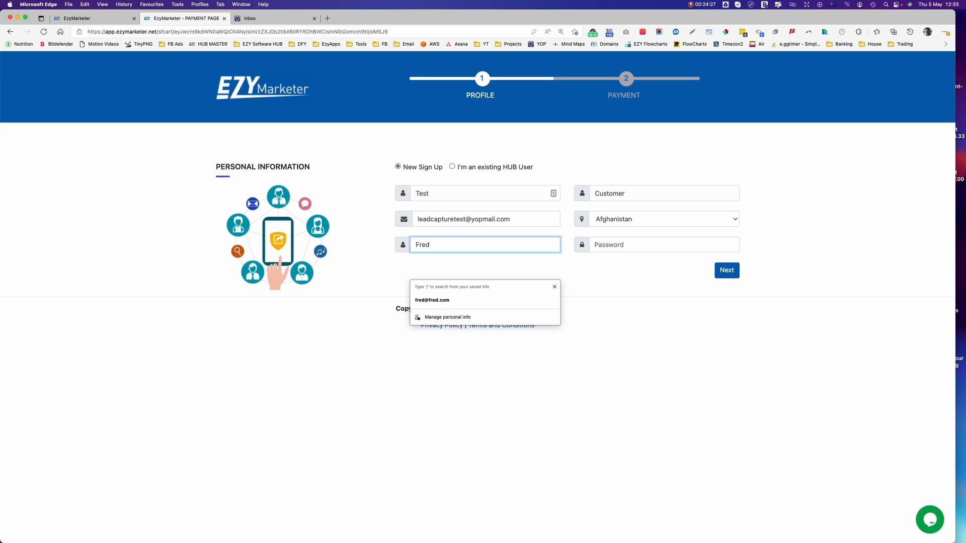
key("Tab")
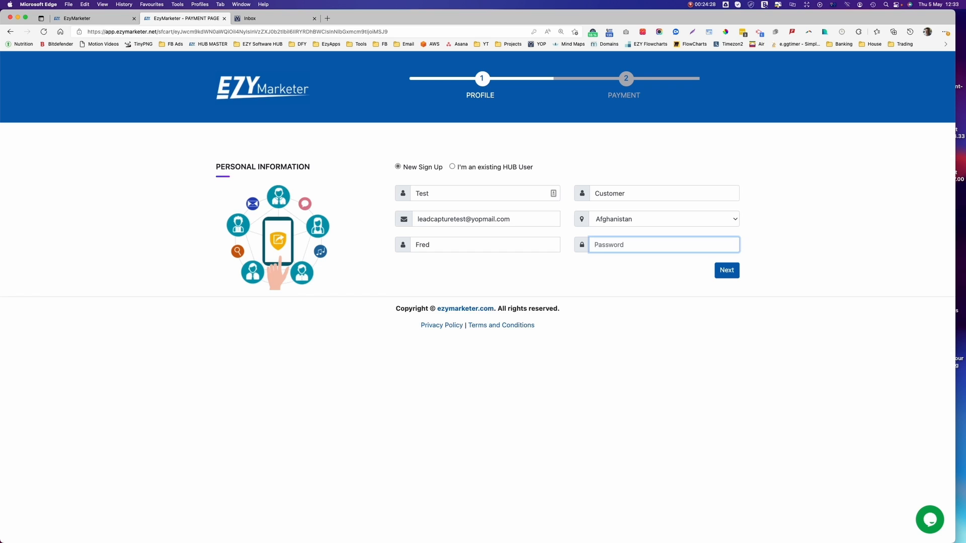
Enter and copy the account password, then continue to the $0.00 Payment step.
type("•••••")
left_click(509, 246)
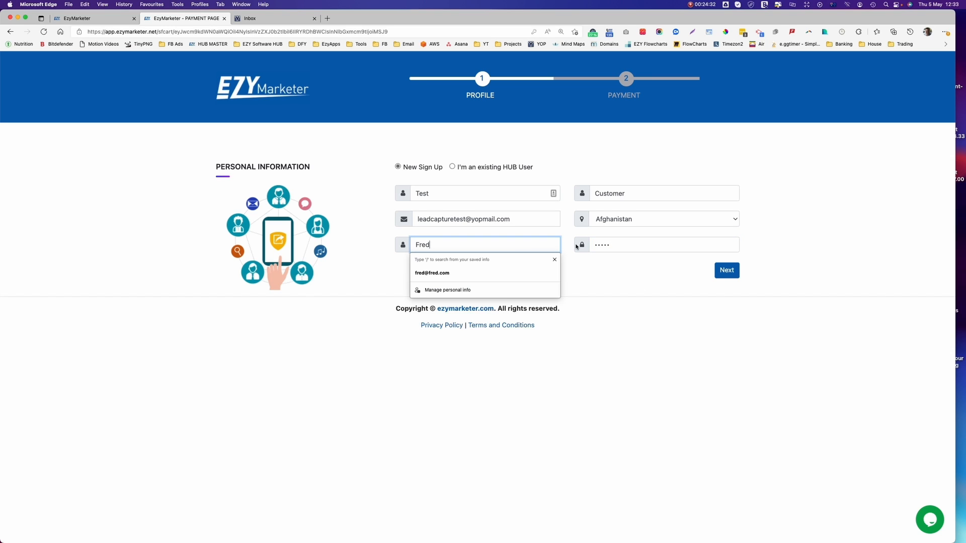
left_click(620, 243)
key("BackSpace")
key("BackSpace")
key("BackSpace")
key("BackSpace")
key("BackSpace")
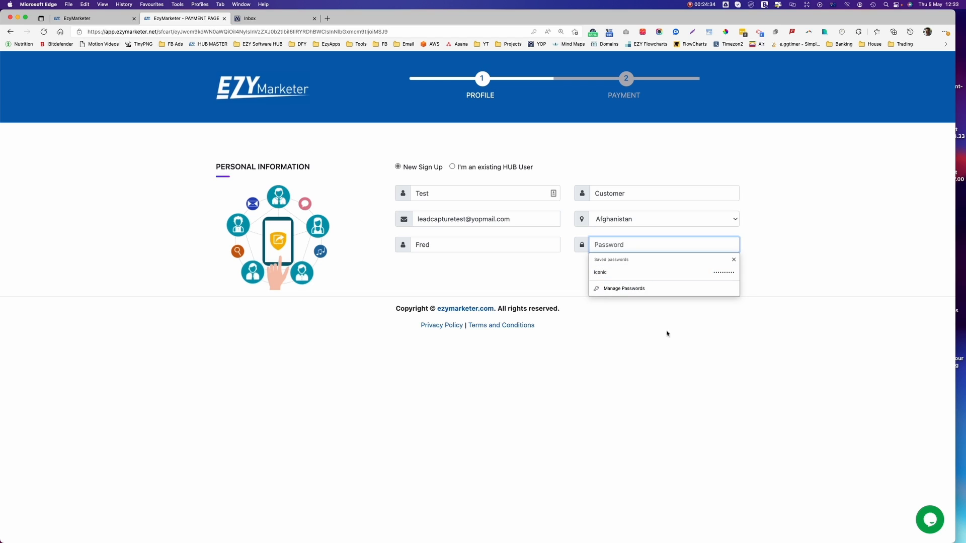
left_click(667, 351)
left_click(599, 245)
type("t•")
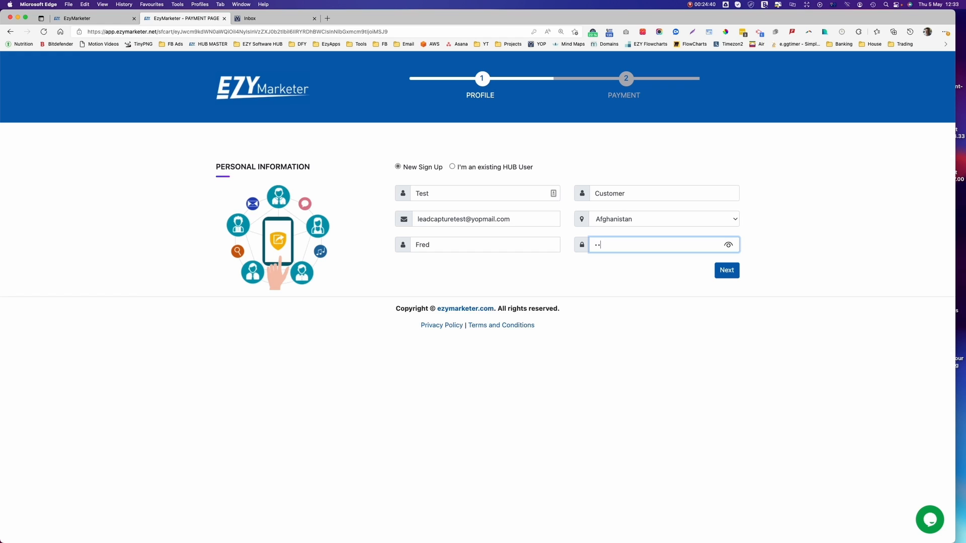
type("•••••••••")
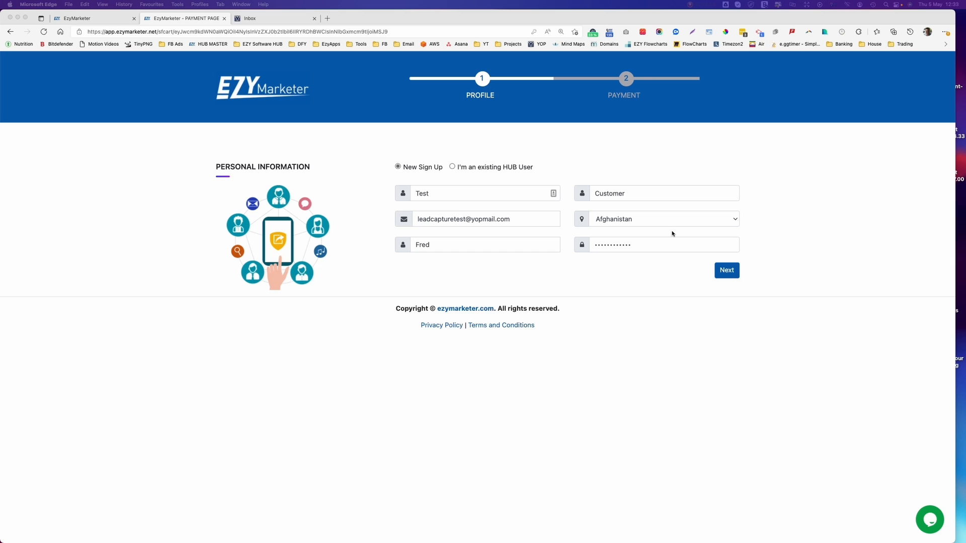
left_click_drag(641, 247, 575, 247)
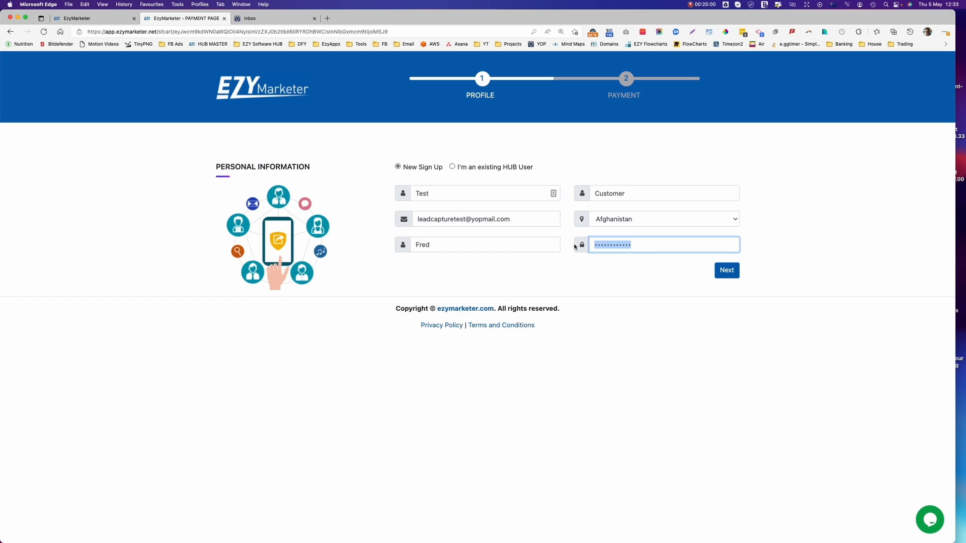
key("super+v")
left_click(726, 271)
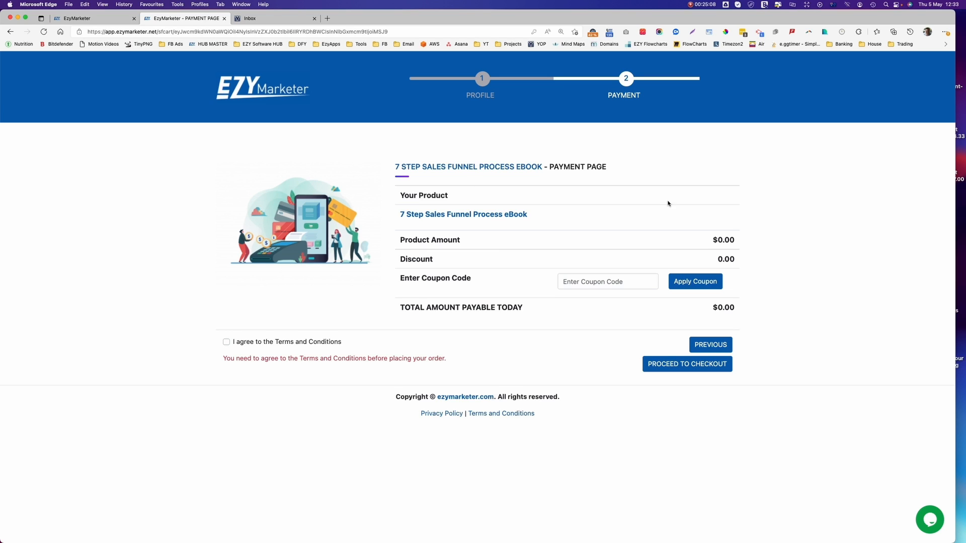
Accept the Terms and Conditions and check out the free 7 Step Sales Funnel Process eBook.
left_click_drag(386, 167, 542, 167)
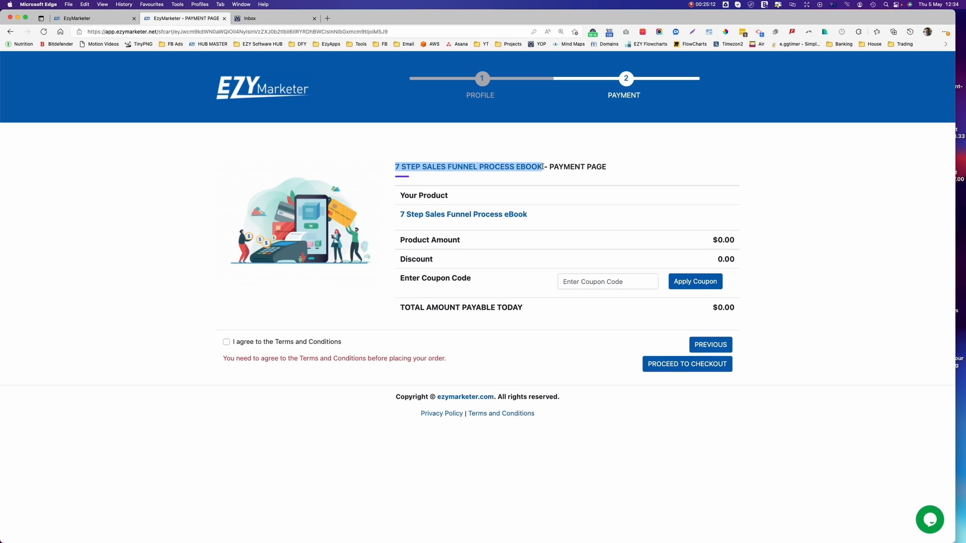
left_click_drag(392, 219, 555, 223)
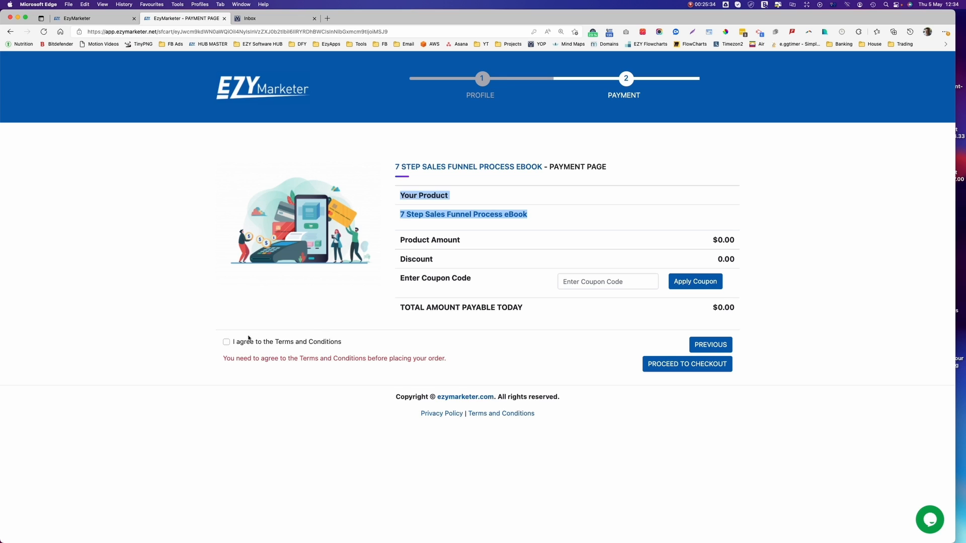
left_click(227, 343)
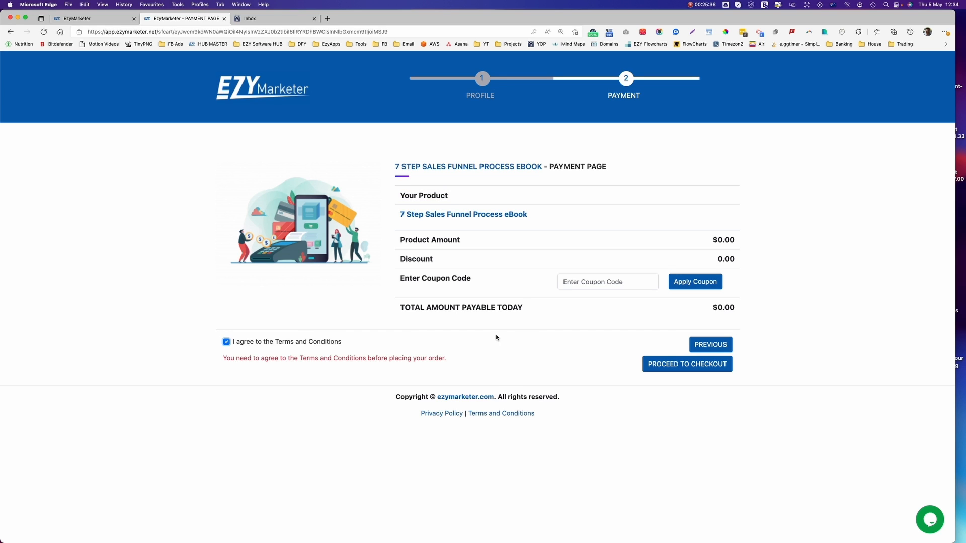
left_click(670, 364)
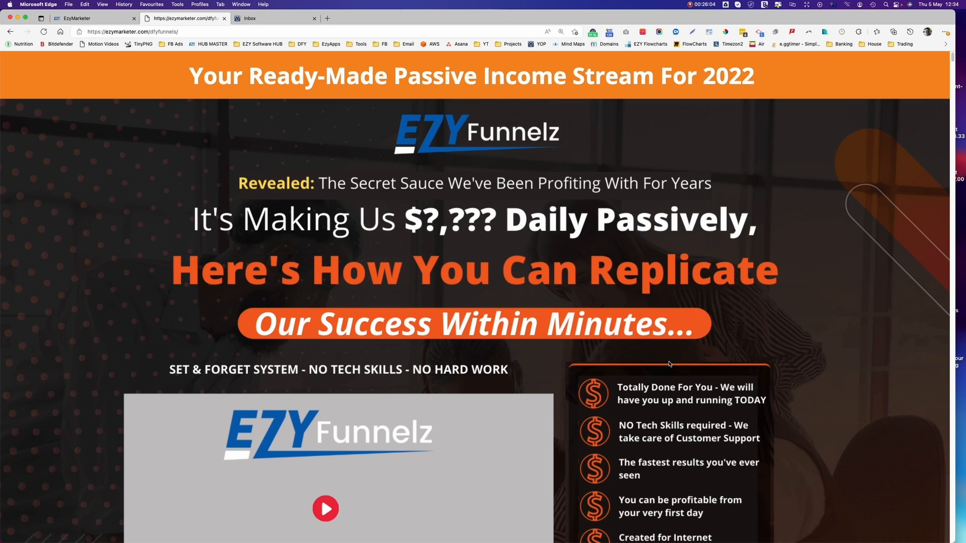
Log out of the admin account and log in with the new customer's username and password.
left_click(97, 18)
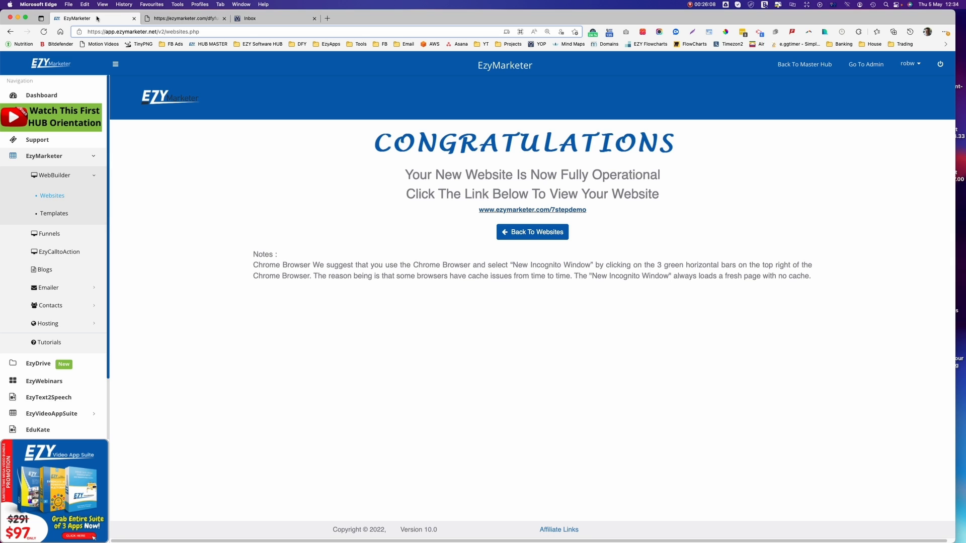
left_click(941, 66)
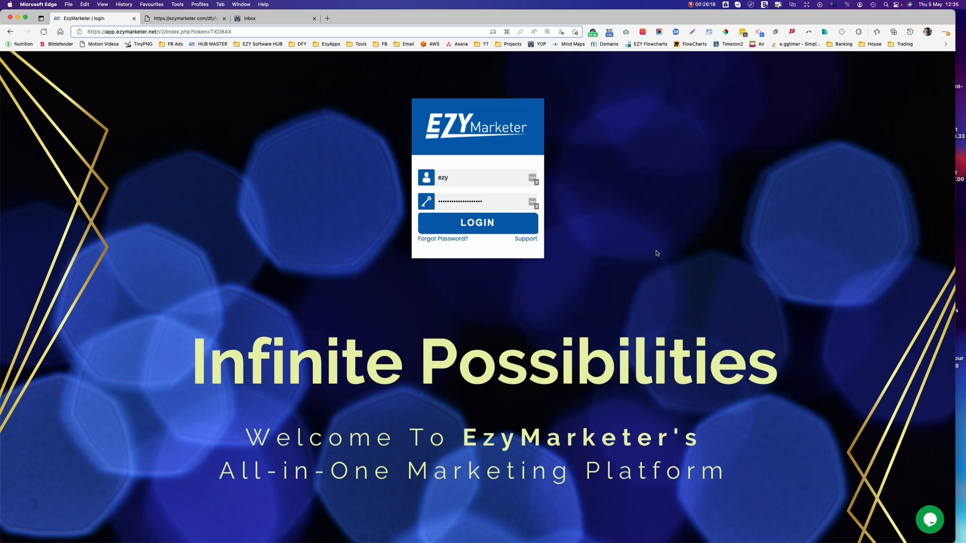
left_click(424, 180)
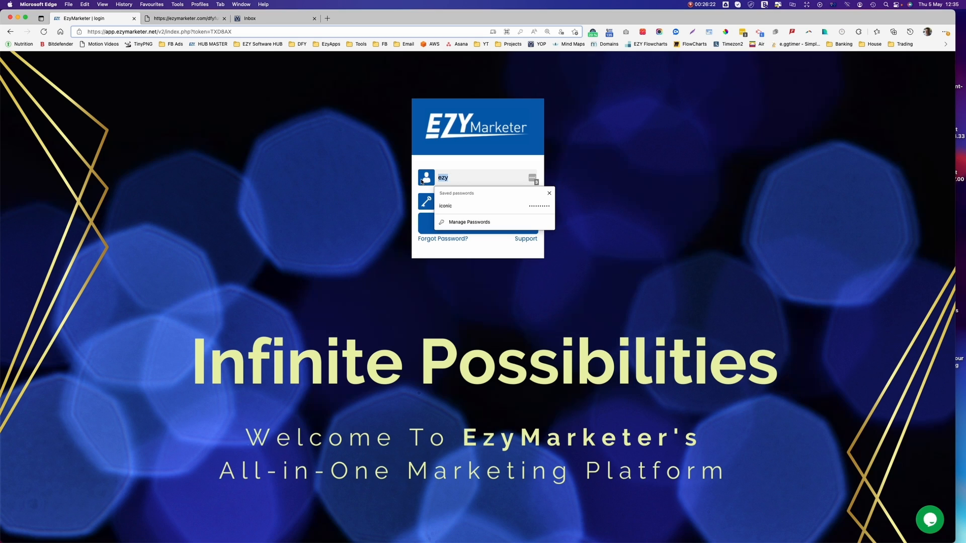
type("Fred")
key("Tab")
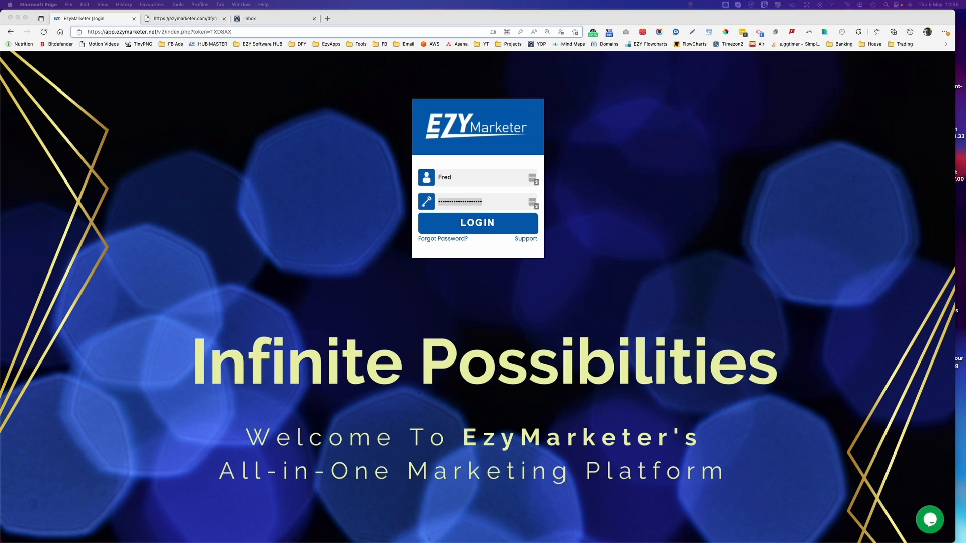
left_click(493, 200)
key("super+a")
key("super+v")
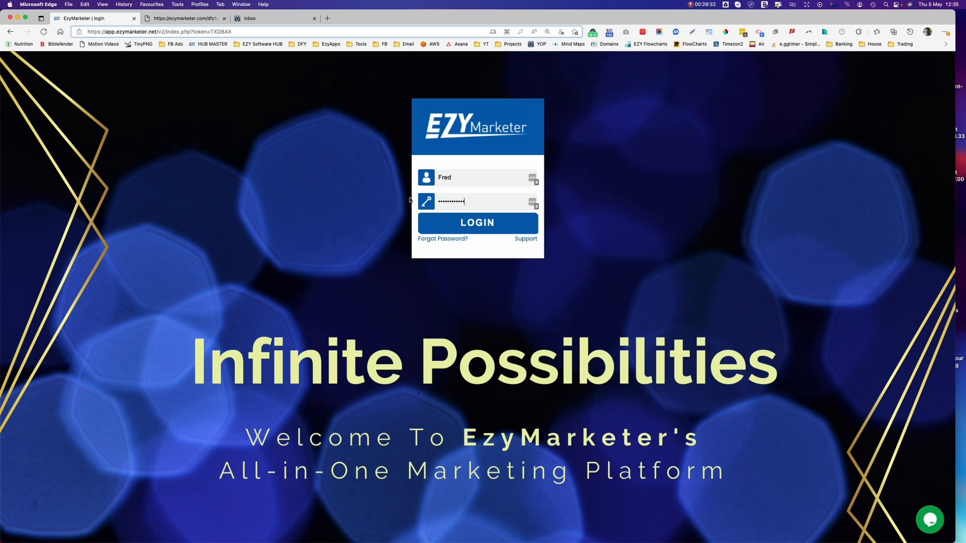
left_click(482, 223)
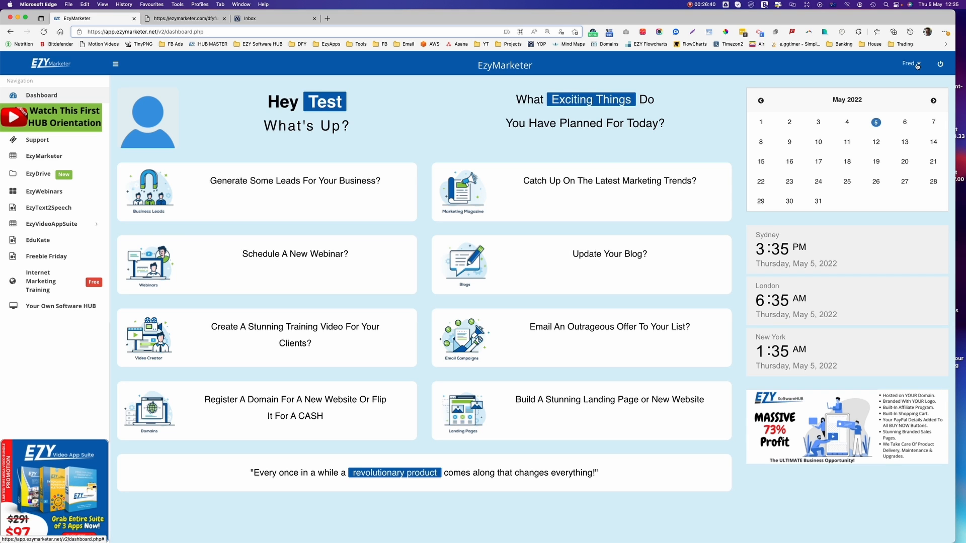
Refresh the YOPmail inbox and read through the 7 Step eBook receipt e-mail.
left_click(259, 19)
left_click(259, 129)
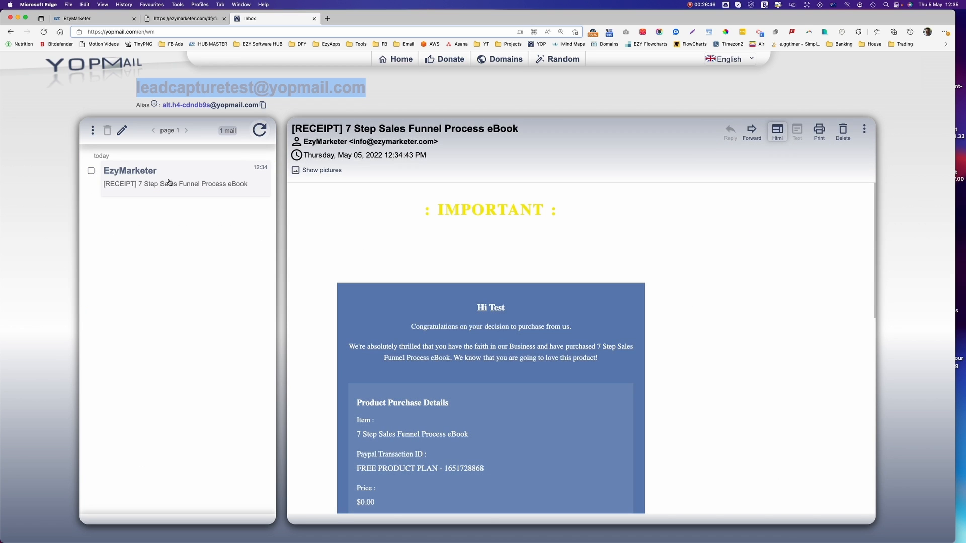
left_click(149, 183)
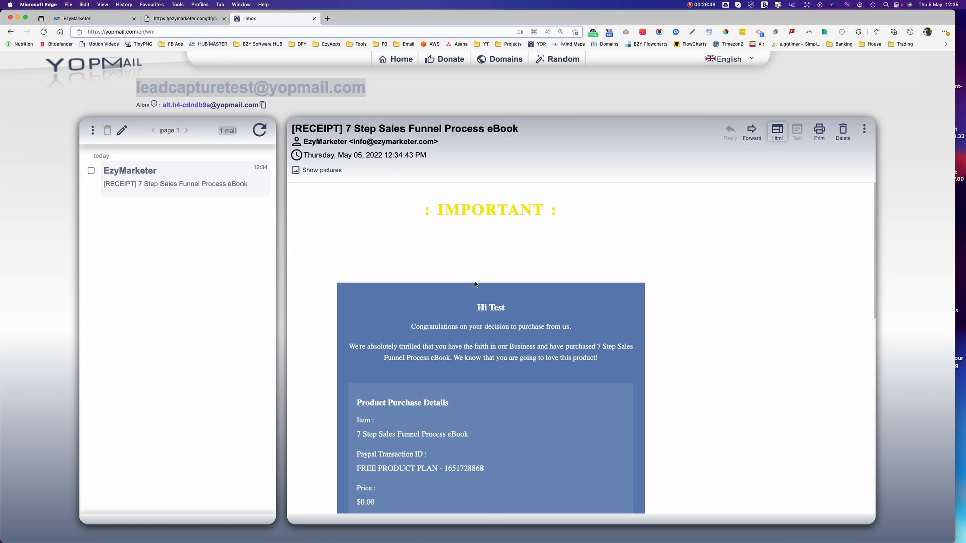
scroll(595, 358, "down", 5)
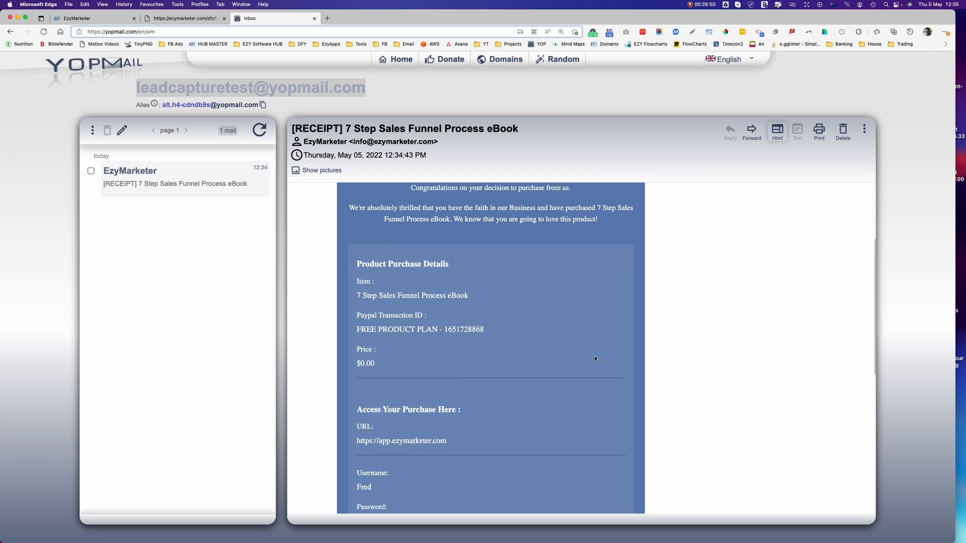
scroll(594, 356, "down", 2)
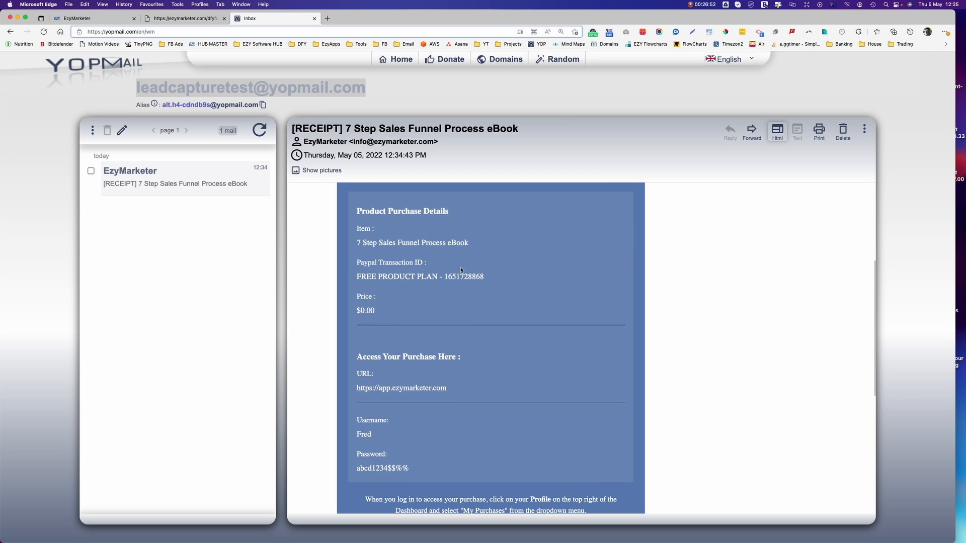
scroll(433, 307, "down", 2)
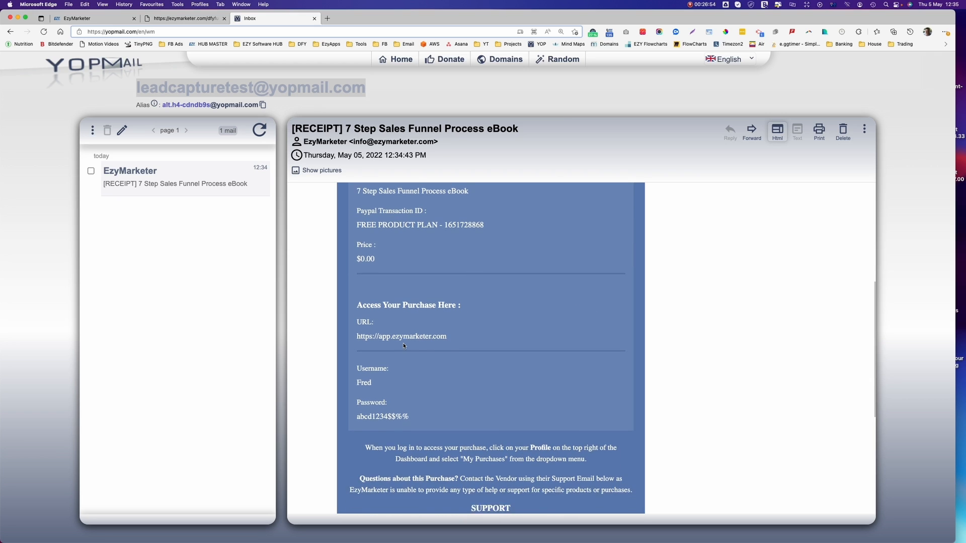
scroll(403, 346, "down", 1)
scroll(371, 220, "down", 1)
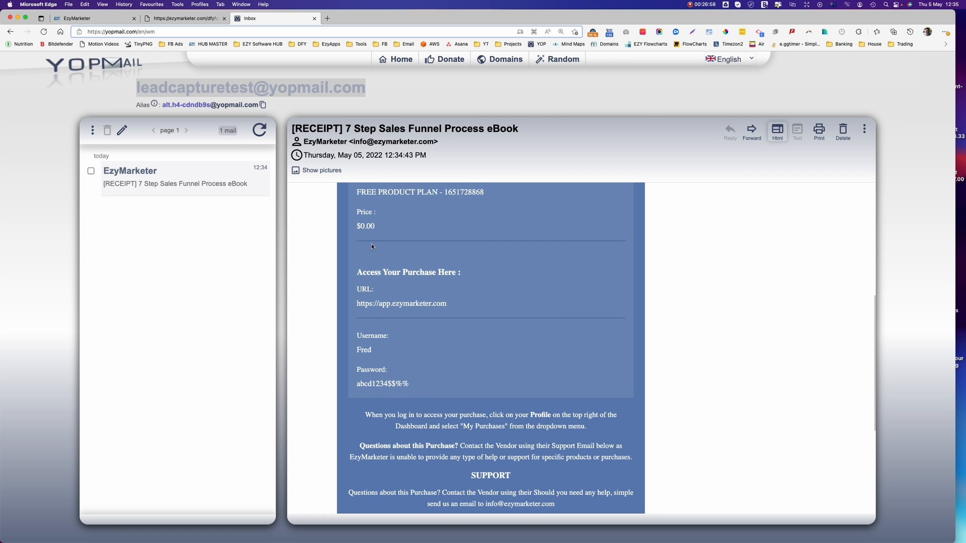
left_click(185, 19)
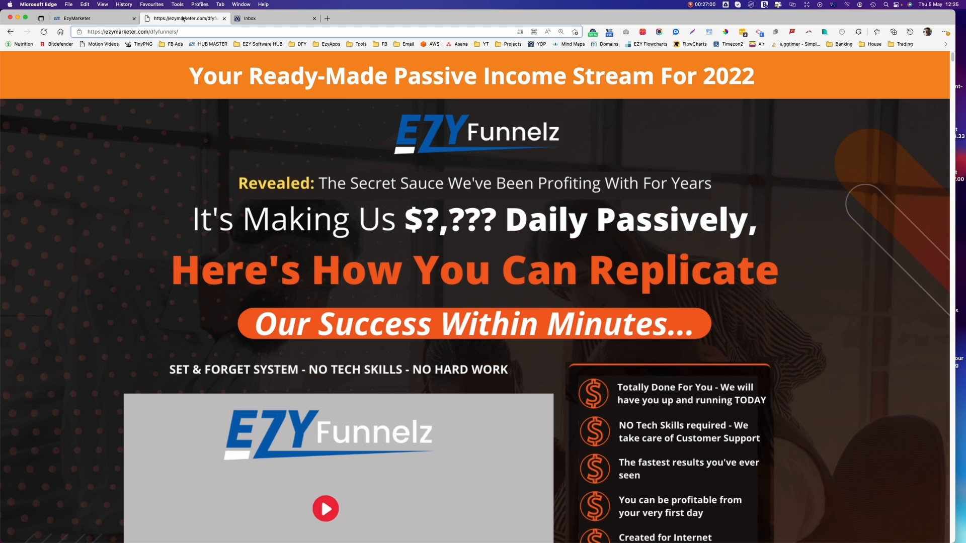
From My Purchases, download and view the 7 Step Sales Funnel Process eBook PDF, then close it.
left_click(98, 19)
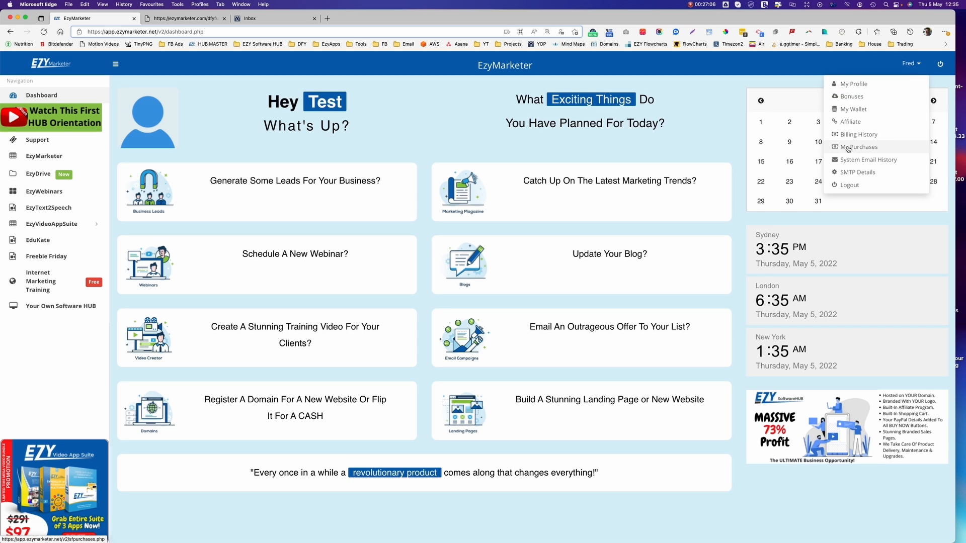
left_click(849, 148)
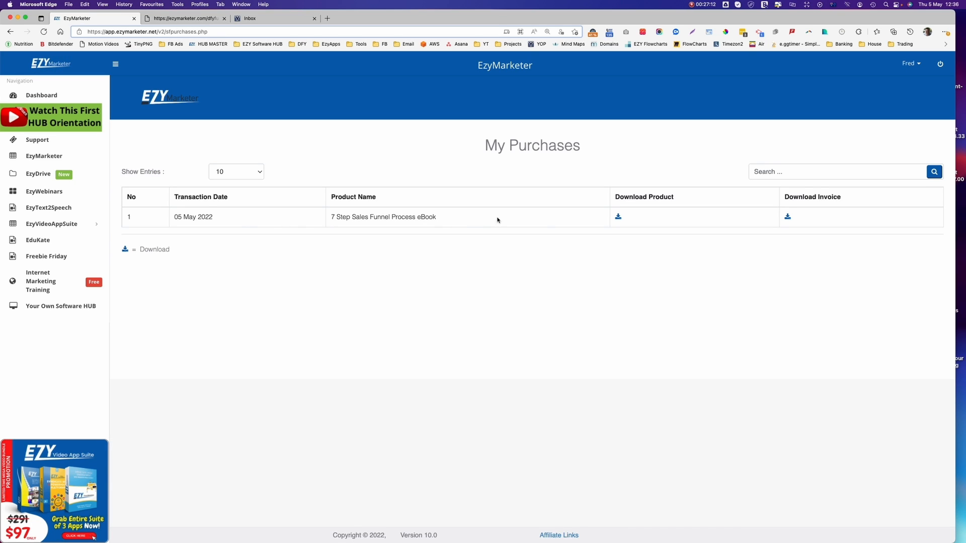
left_click(618, 217)
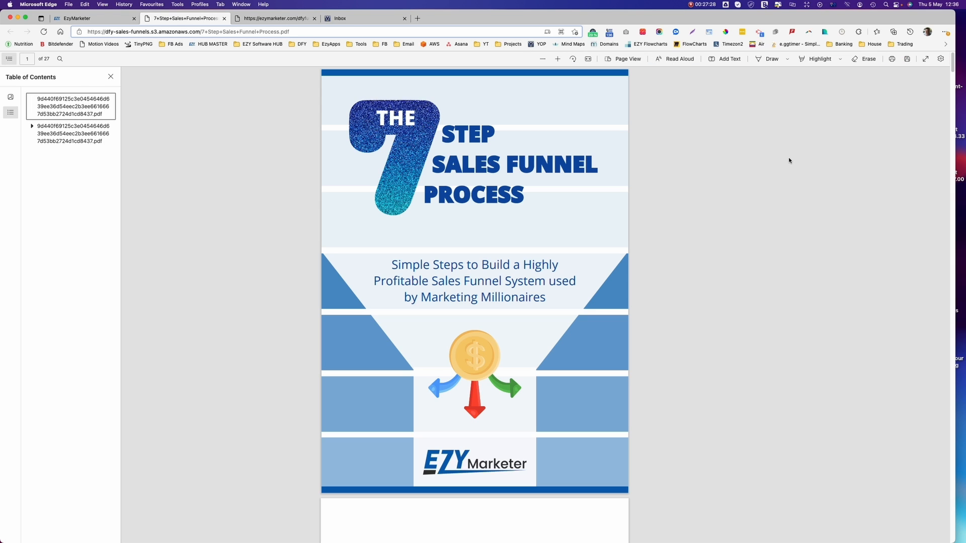
scroll(556, 249, "down", 1)
scroll(770, 104, "up", 1)
left_click(224, 19)
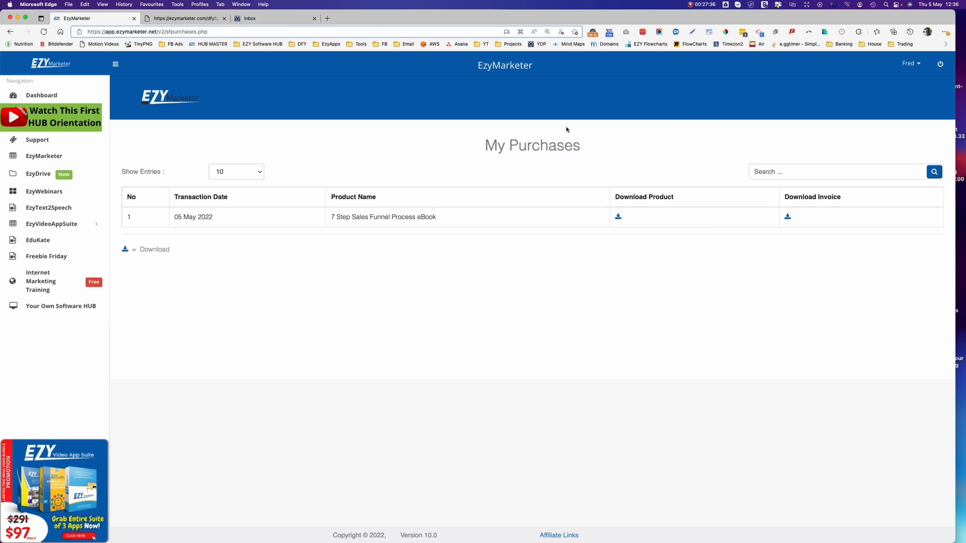
Open the eBook's PAID $0 invoice PDF from My Purchases, review it, and close it.
left_click(788, 219)
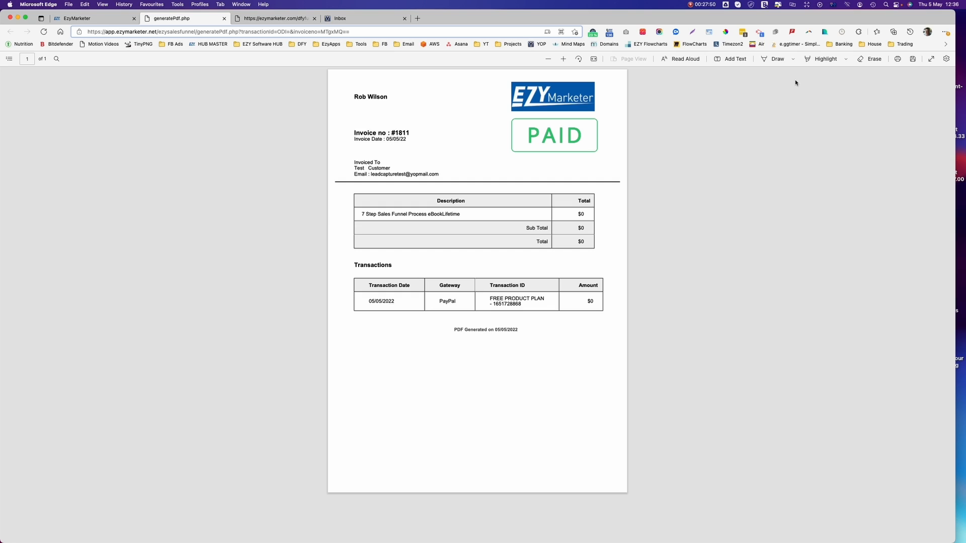
left_click(224, 18)
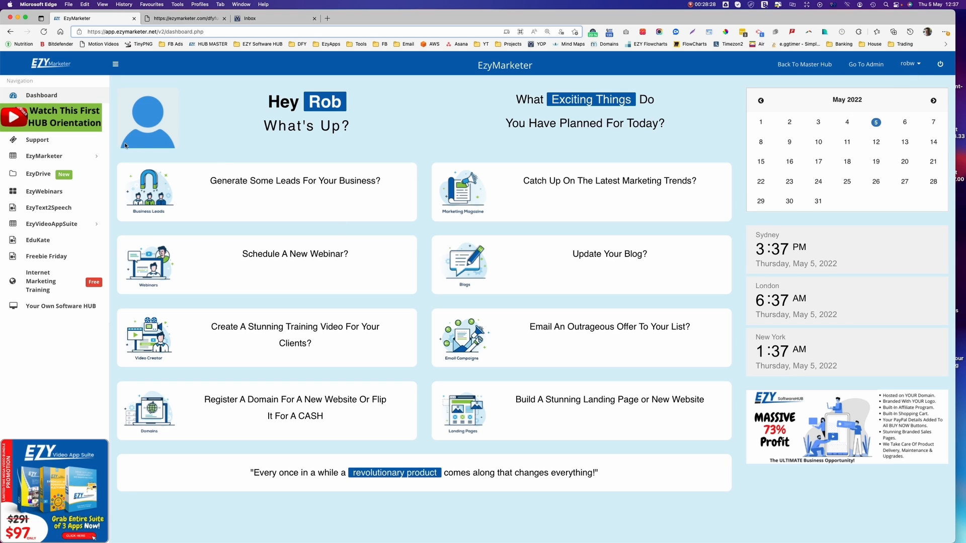
View the Funnels contact list under EzyMarketer Contact Lists and highlight the newest sign-up's email.
left_click(52, 158)
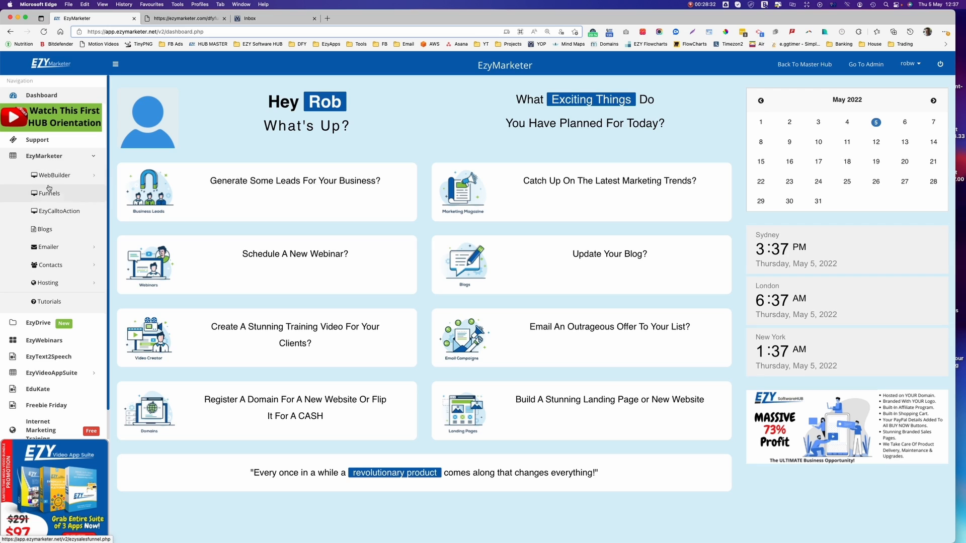
left_click(56, 269)
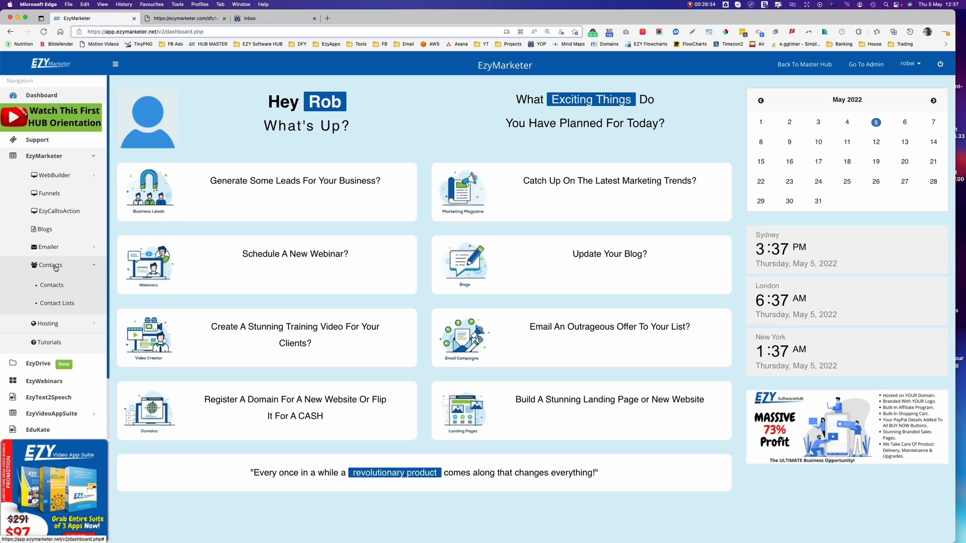
left_click(57, 303)
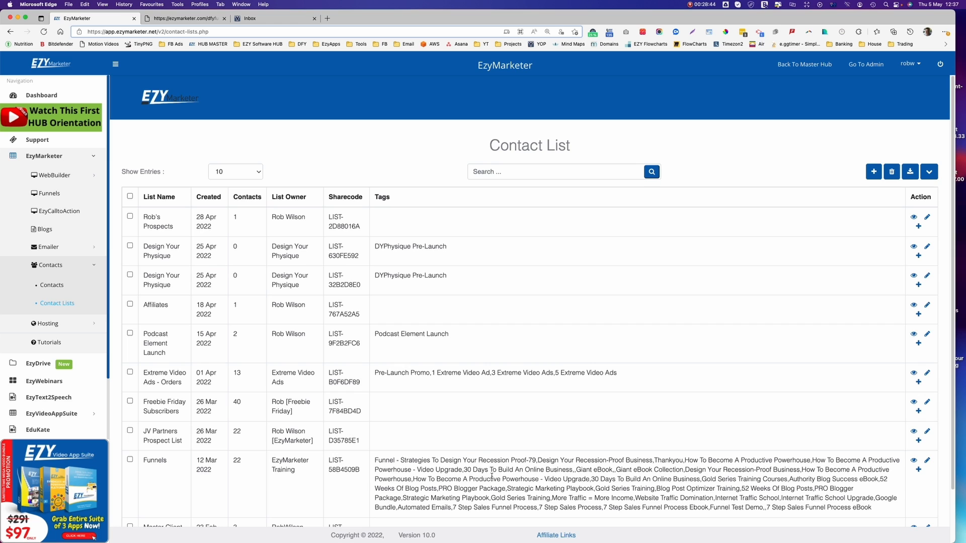
left_click(914, 461)
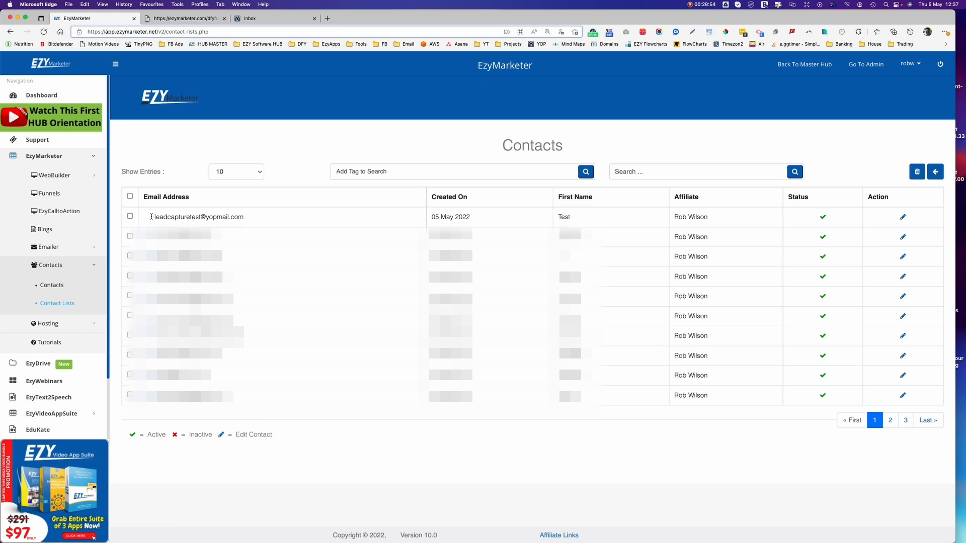
left_click_drag(152, 217, 287, 217)
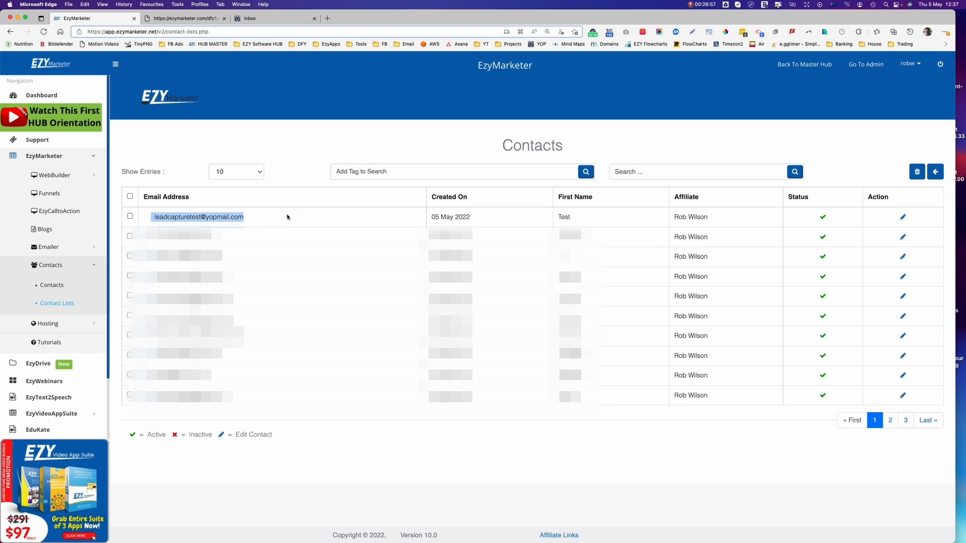
left_click(151, 217)
left_click_drag(143, 217, 265, 215)
left_click(179, 215)
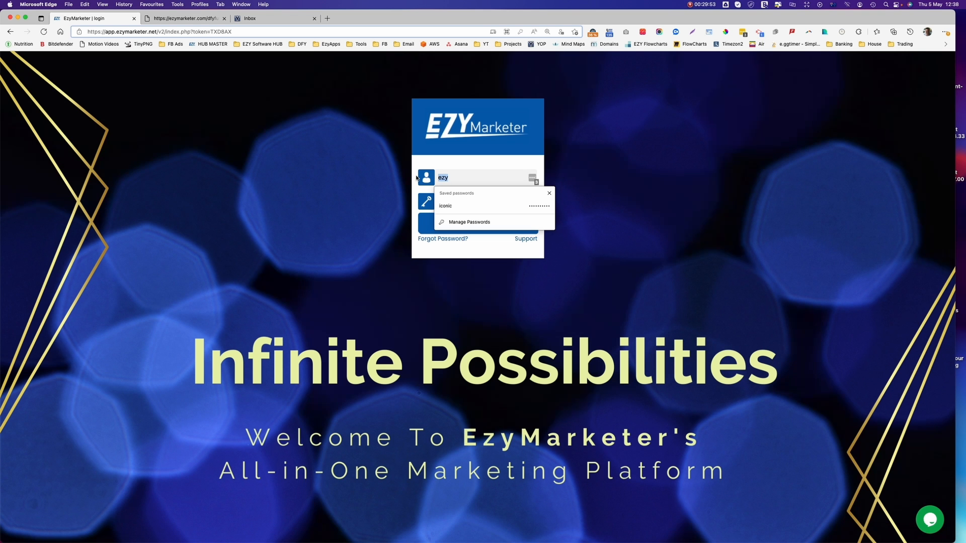
Log in with the test buyer's username and password, then go to the Affiliate links page.
type("fred")
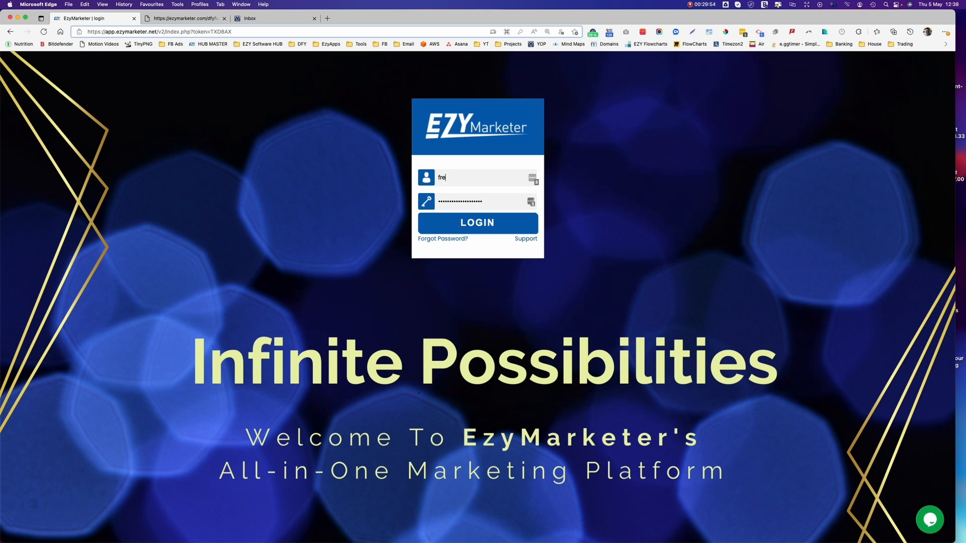
key("Tab")
type("************")
left_click(486, 224)
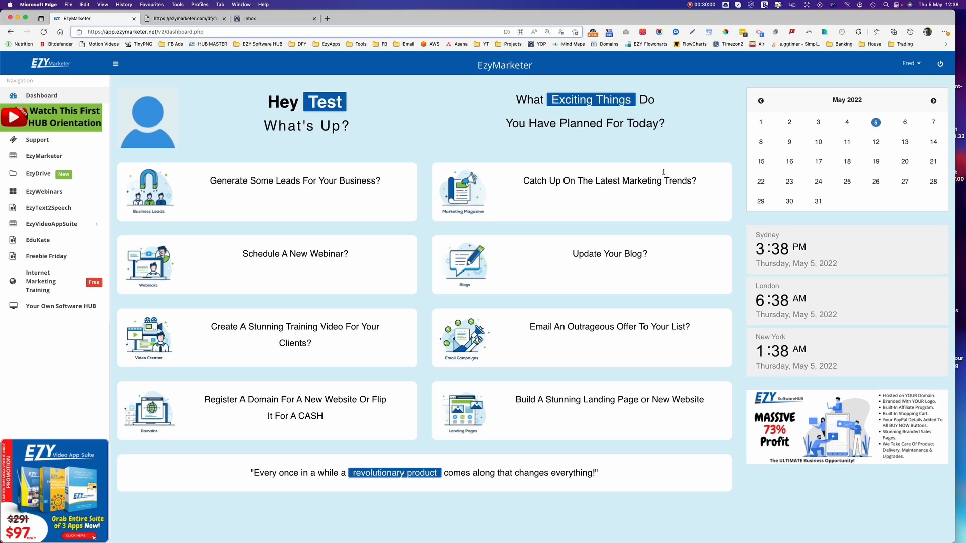
left_click(918, 65)
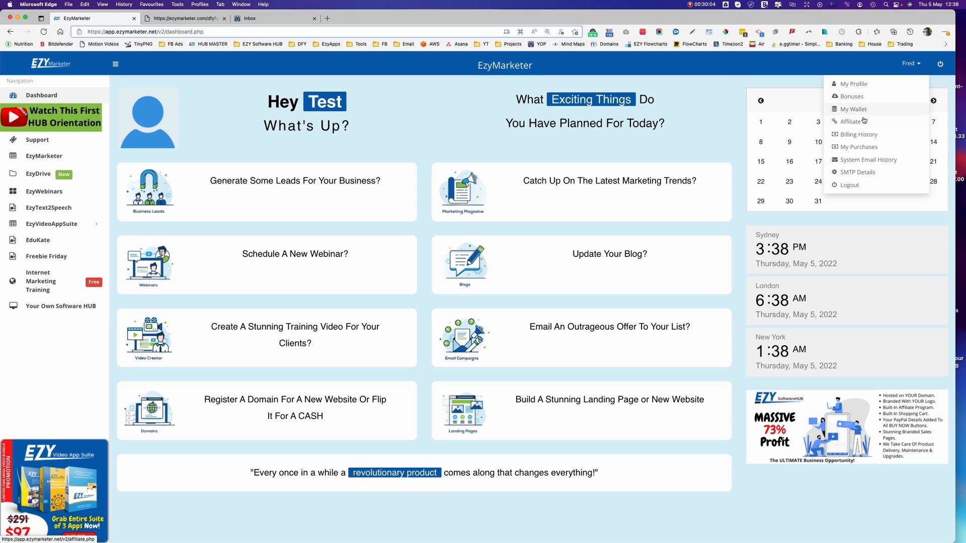
left_click(848, 123)
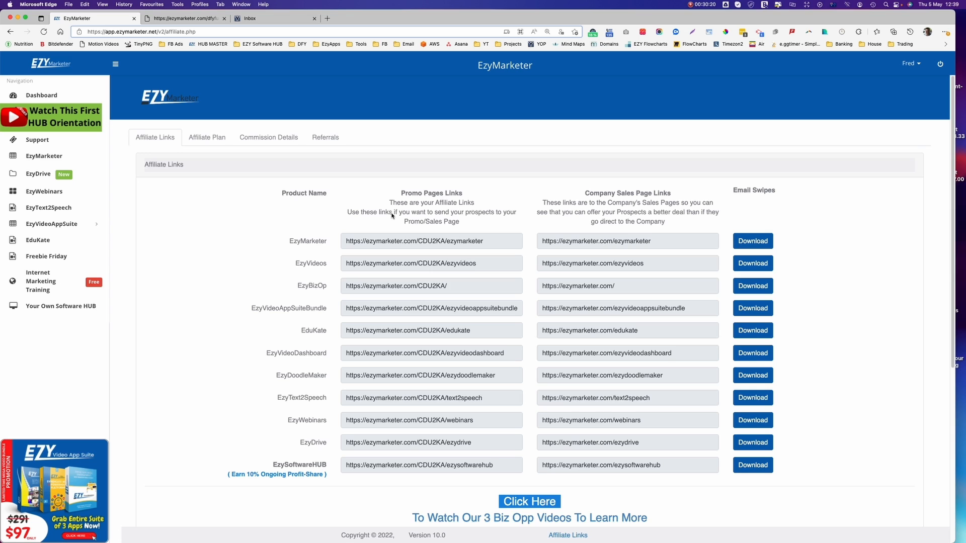
Open the EduKate page from the left sidebar to view the EduKate Studio promotion.
left_click(34, 242)
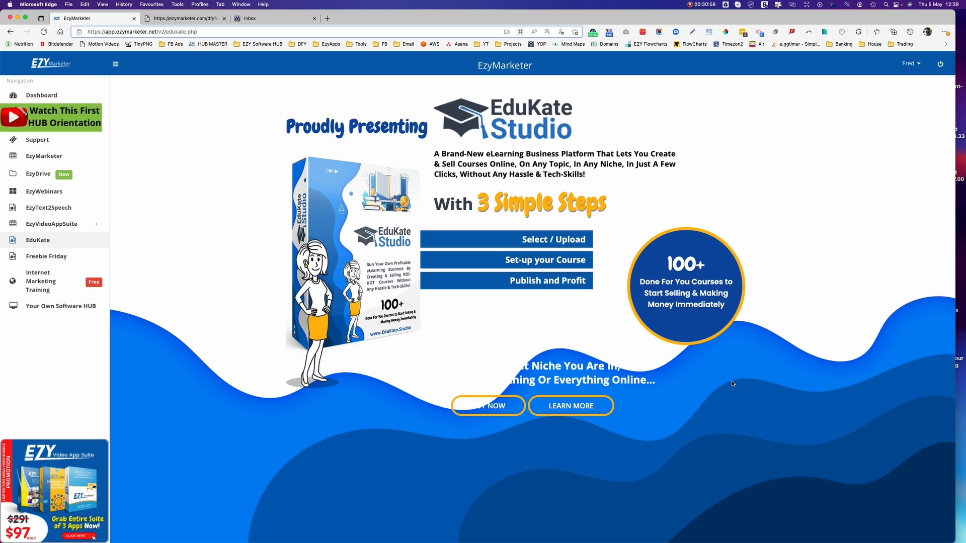
Go to My Purchases from the buyer's account menu at the top right.
left_click(910, 64)
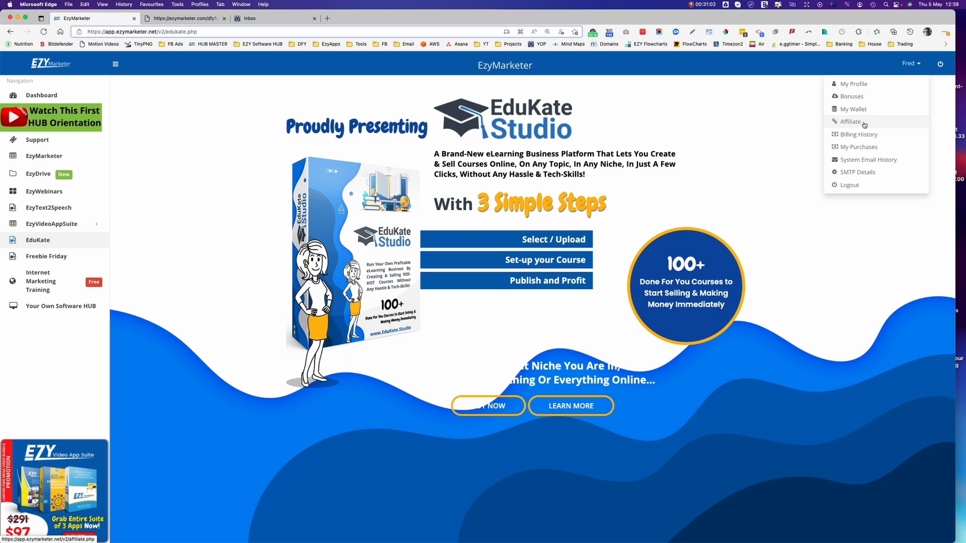
left_click(857, 146)
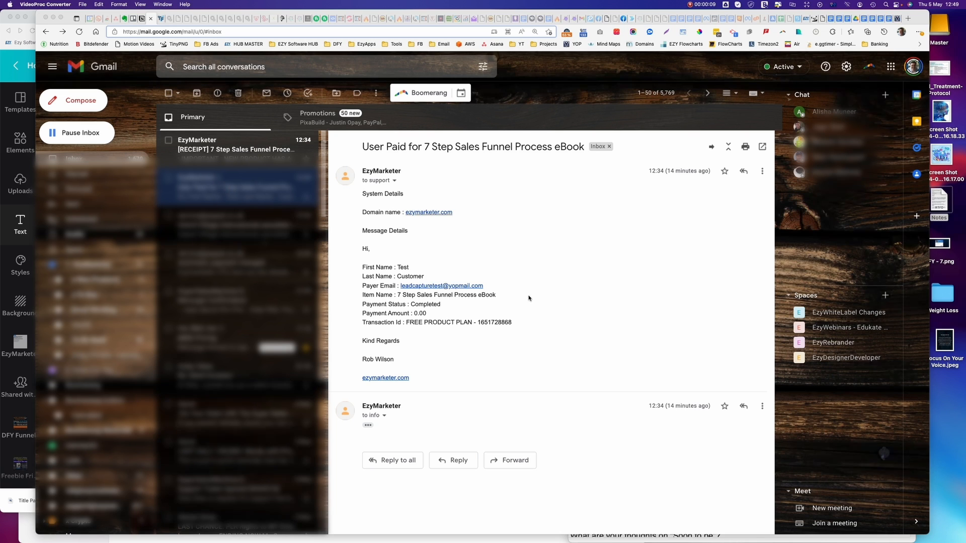
left_click(369, 269)
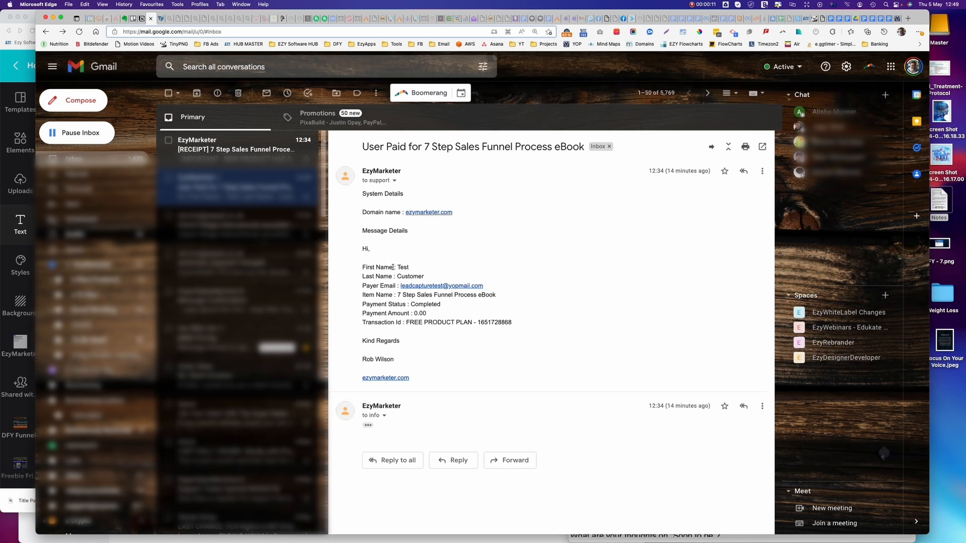
left_click_drag(363, 268, 556, 316)
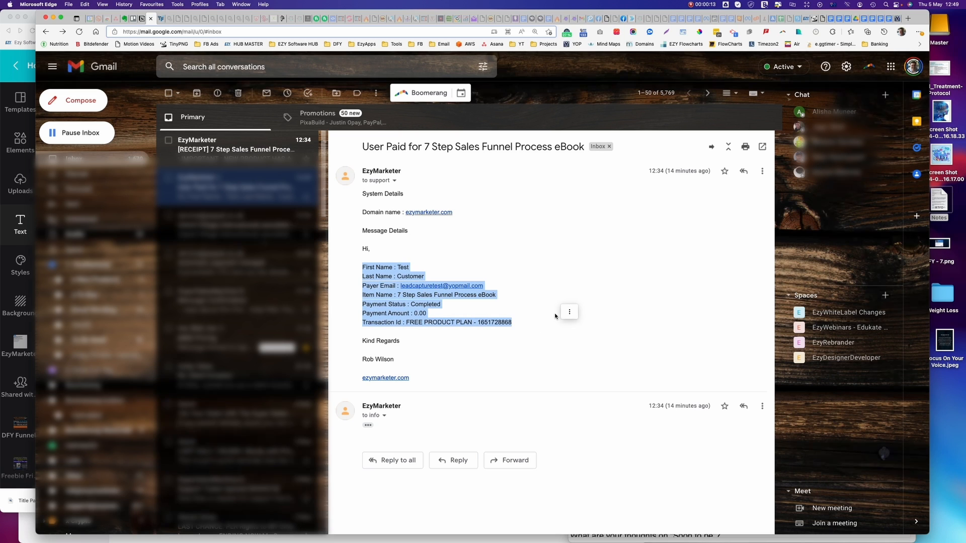
left_click(387, 311)
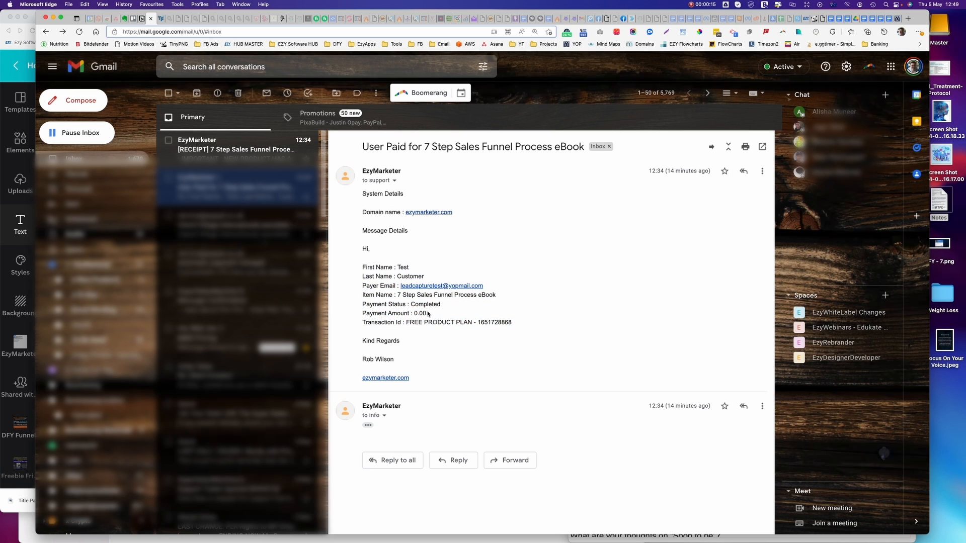
mouse_move(426, 313)
left_mouse_down()
mouse_move(408, 313)
mouse_move(421, 313)
left_mouse_up()
left_click(456, 319)
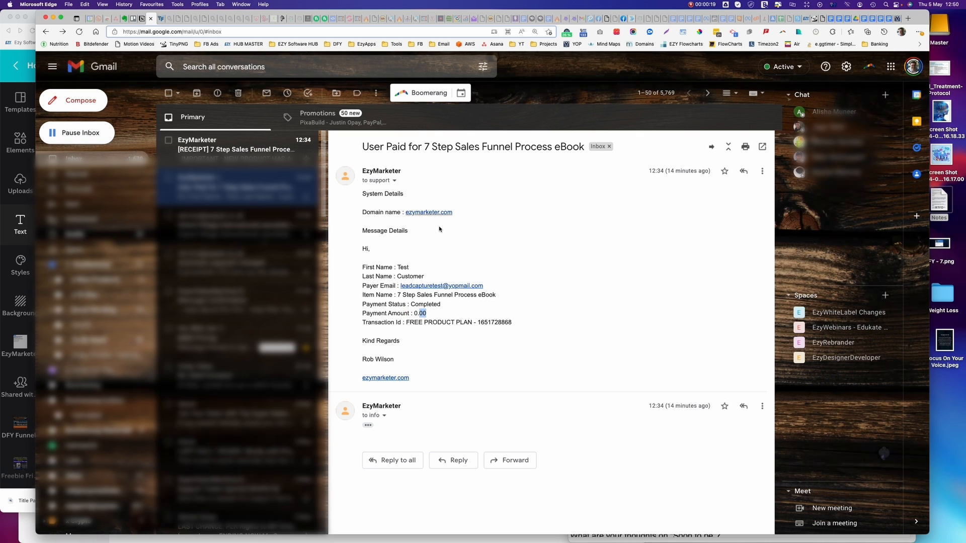